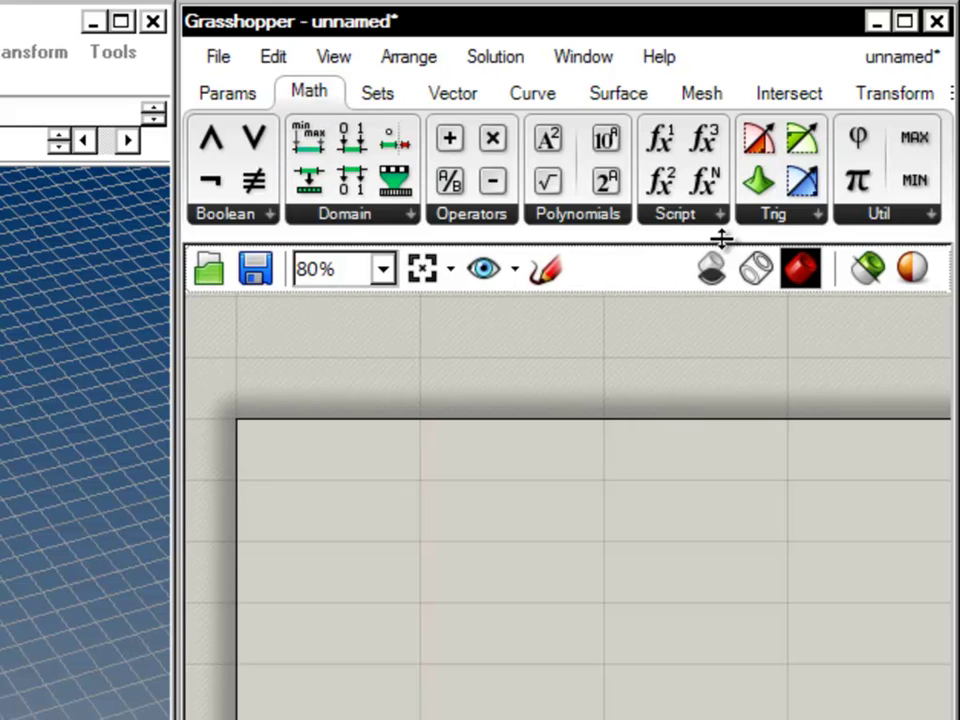
# Step: Look through the component categories Sets, Vector, Curve, Surface, Mesh, Intersect, Transform and Params
pyautogui.click(386, 98)
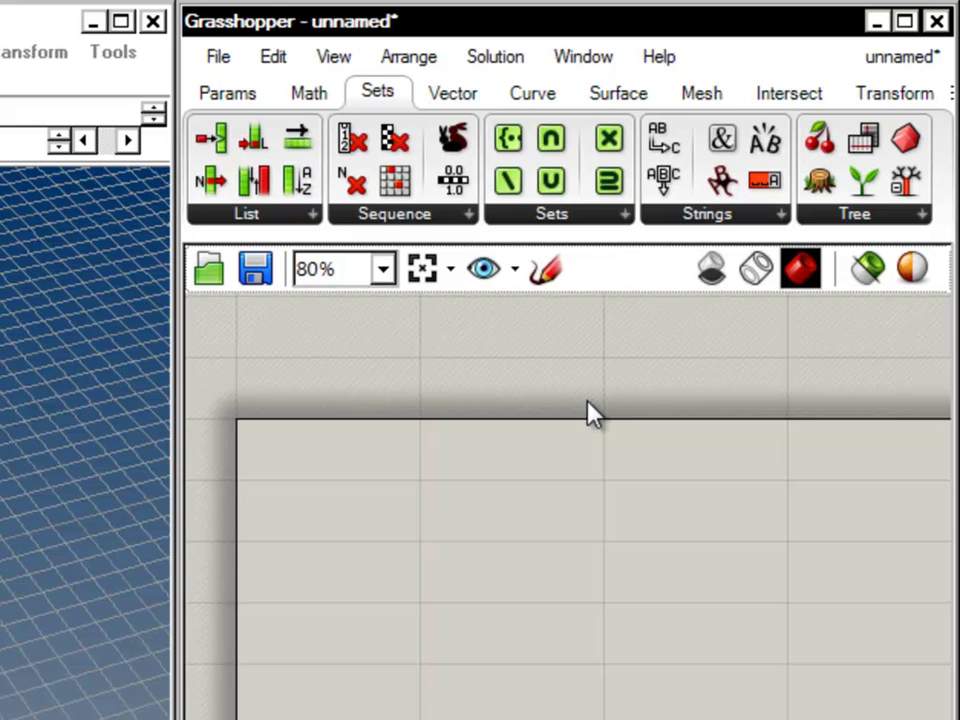
pyautogui.click(455, 100)
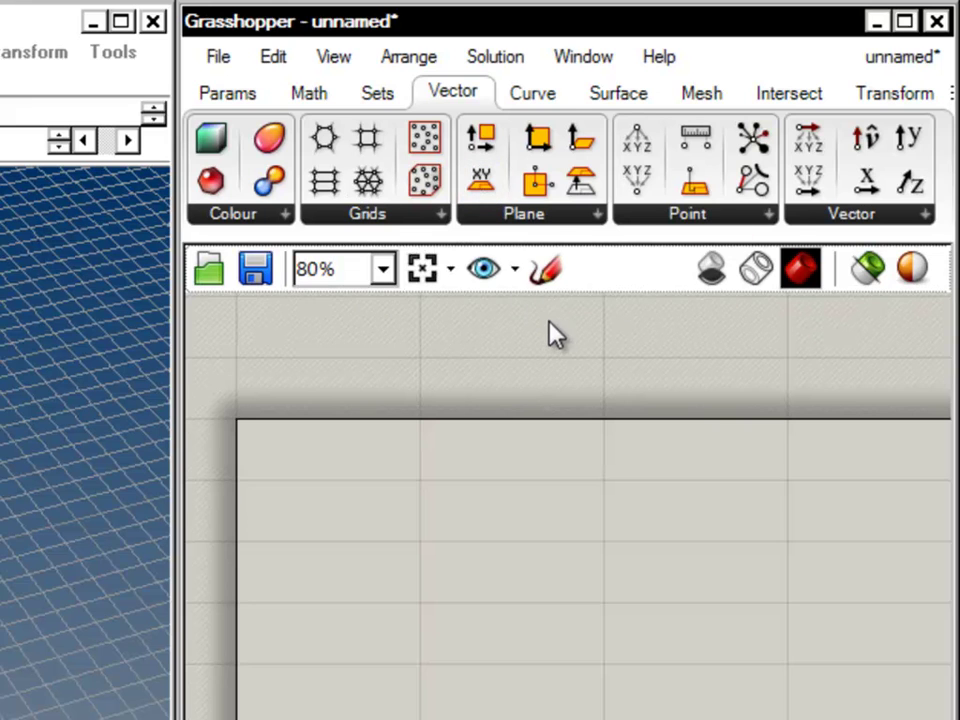
pyautogui.click(533, 95)
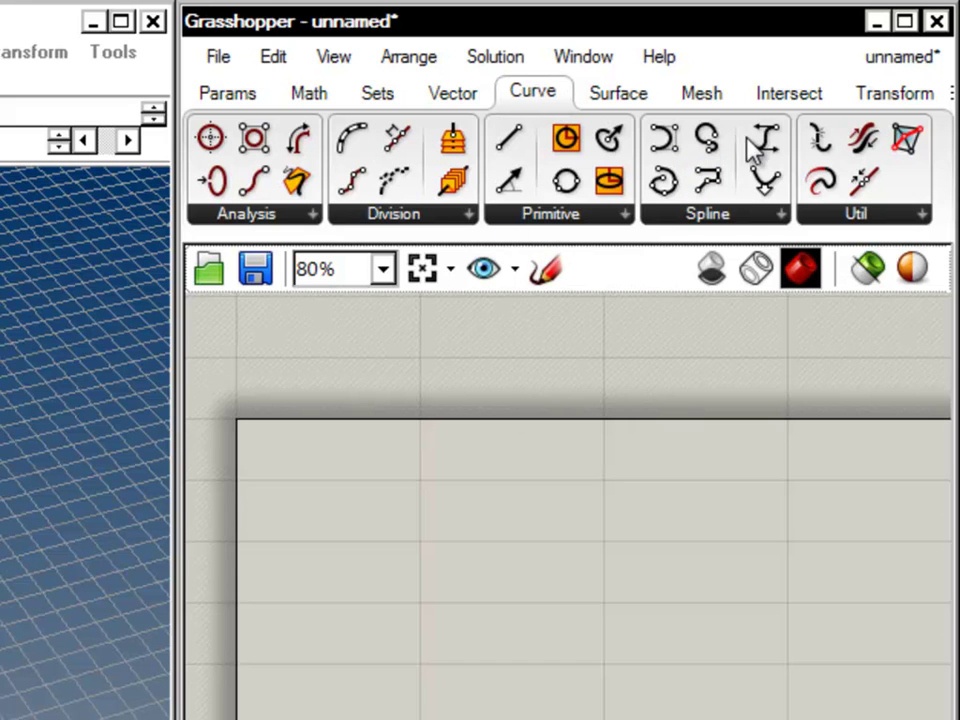
pyautogui.click(617, 95)
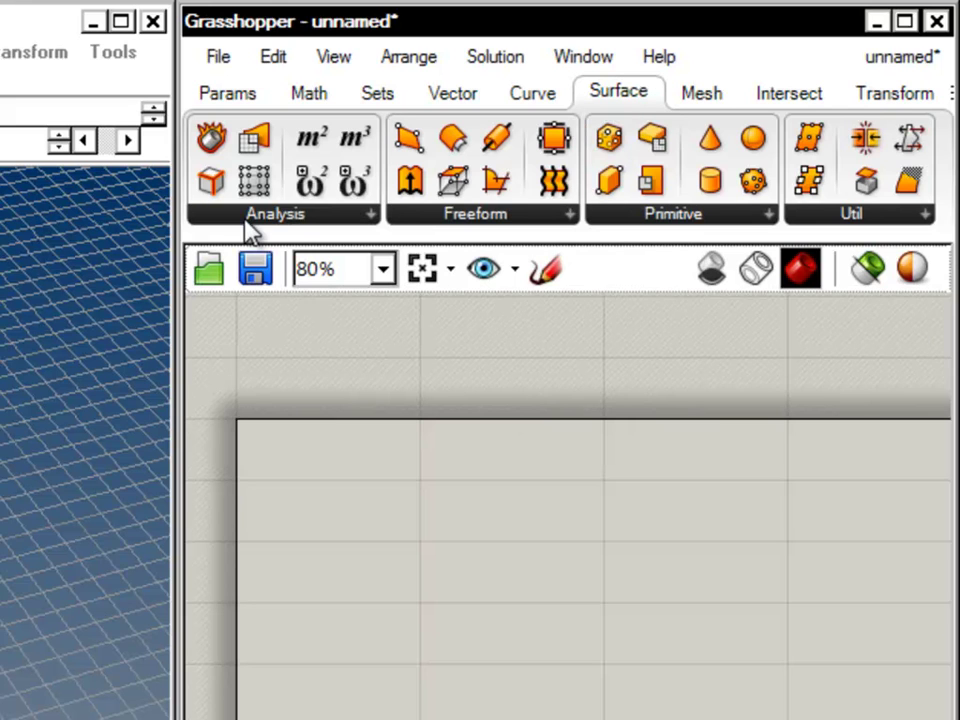
pyautogui.click(718, 94)
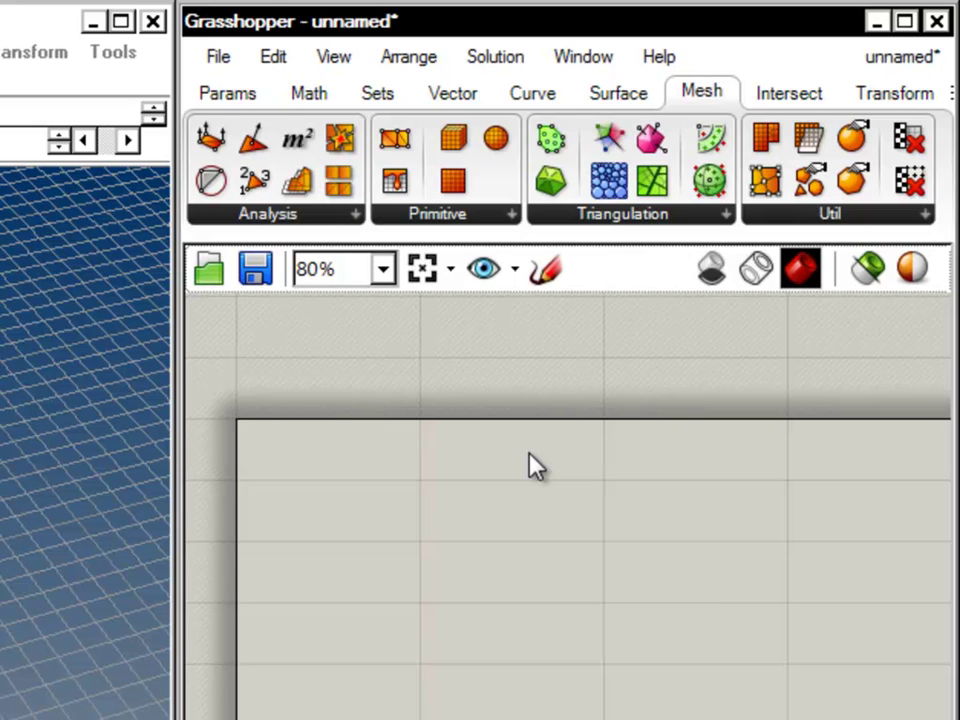
pyautogui.click(786, 92)
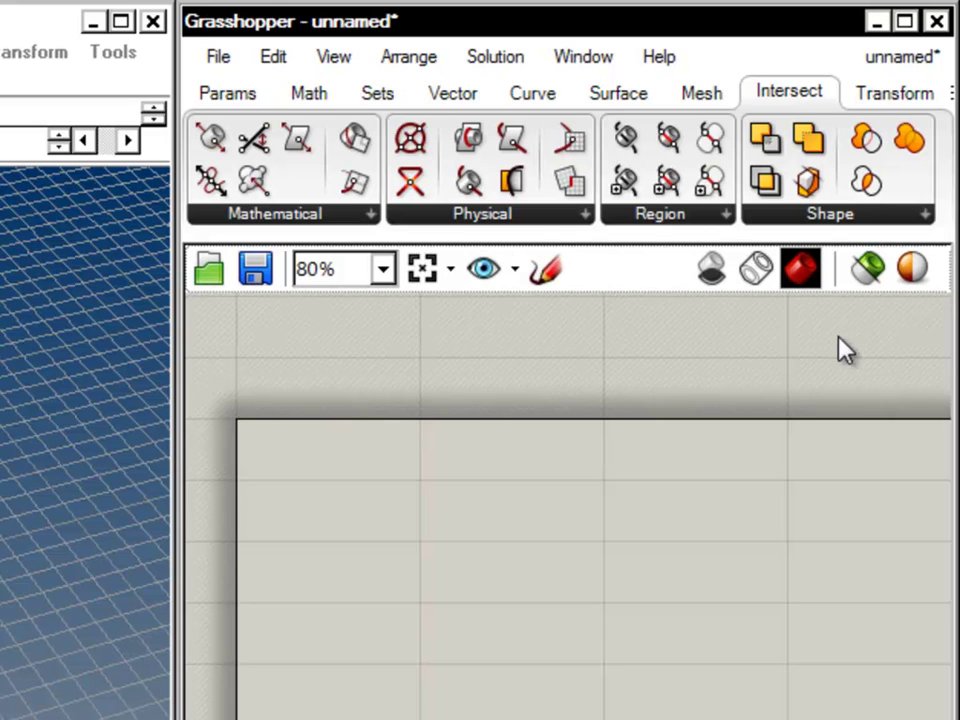
pyautogui.click(879, 102)
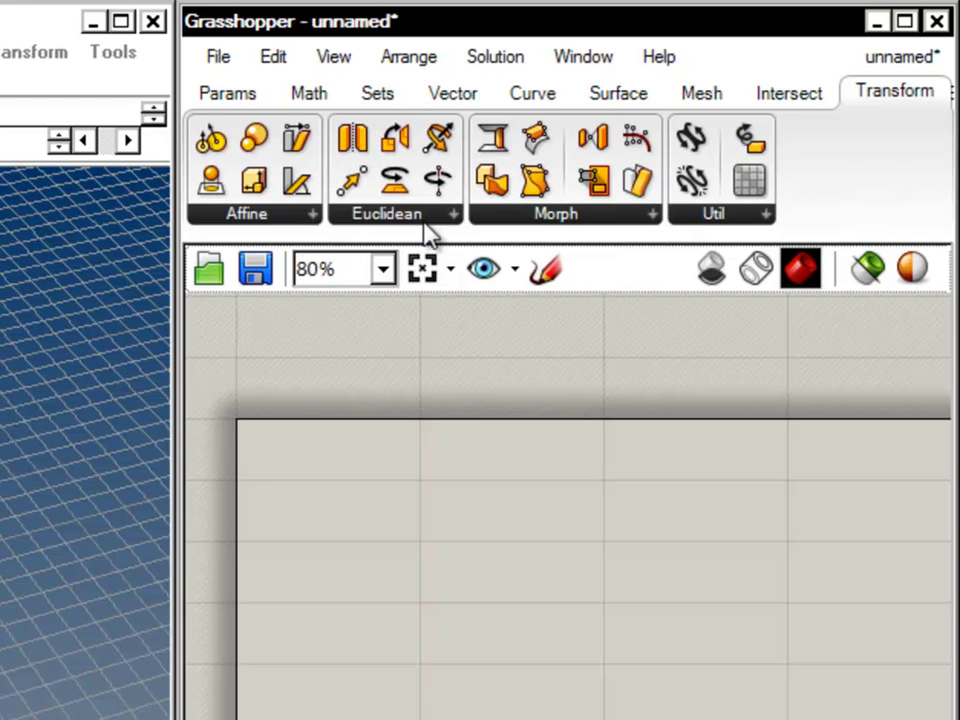
pyautogui.click(208, 93)
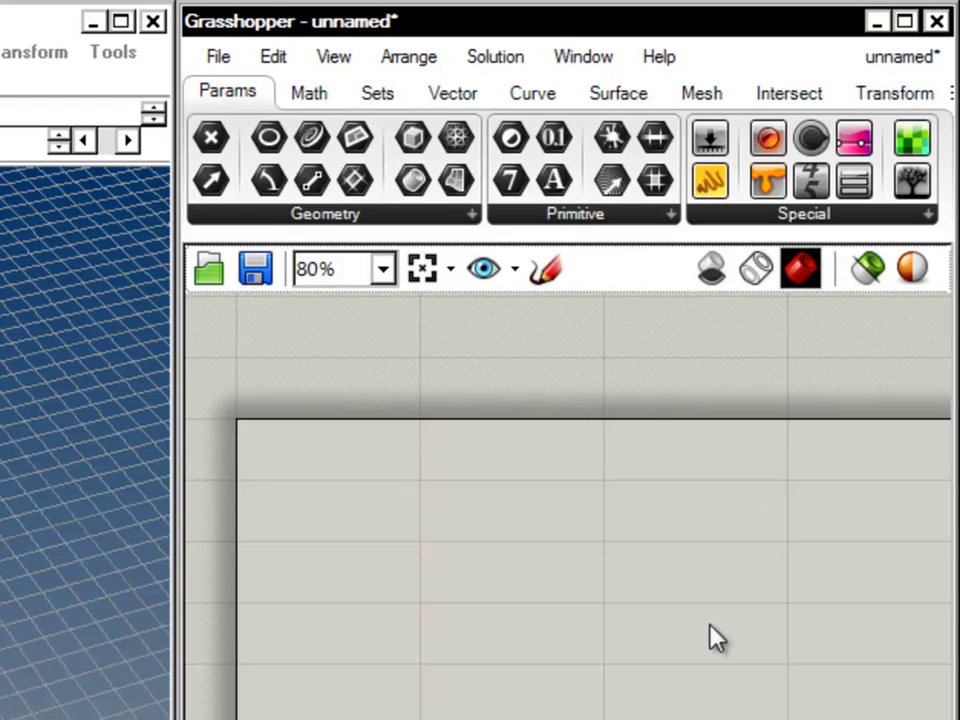
# Step: Review the Math, Sets, Vector and Curve categories and view the full list of Primitive curve components
pyautogui.click(311, 97)
pyautogui.click(380, 97)
pyautogui.click(452, 97)
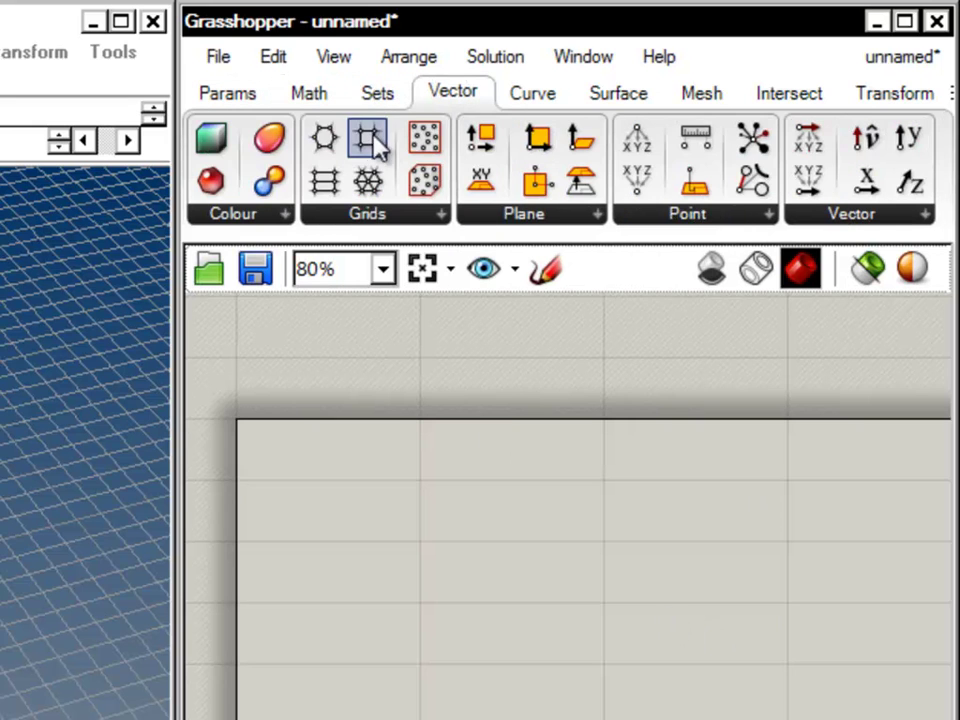
pyautogui.click(520, 102)
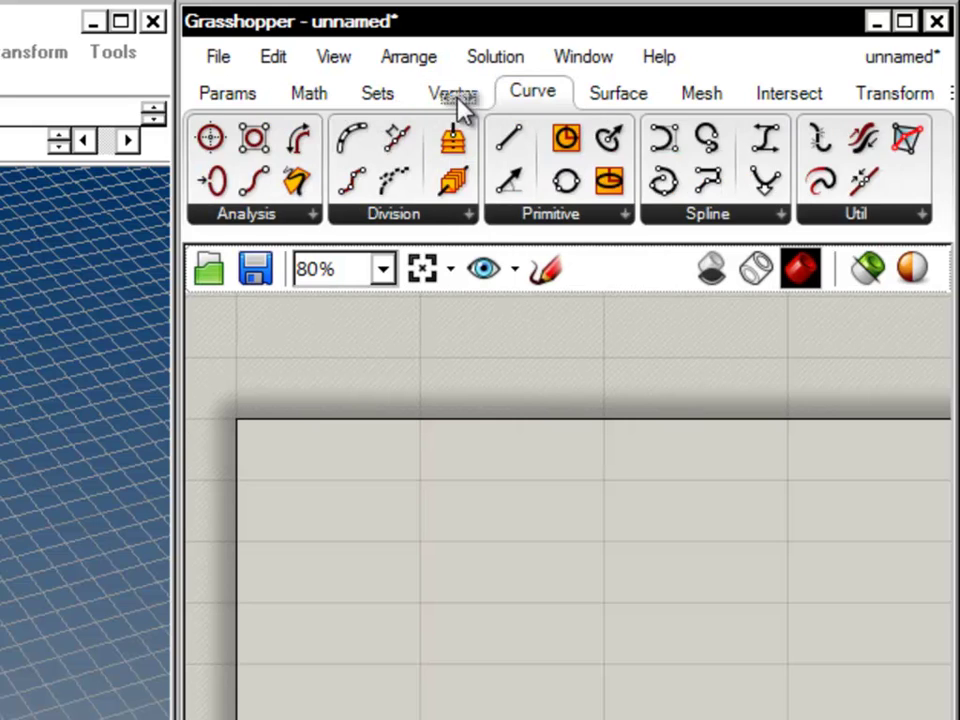
pyautogui.click(463, 102)
pyautogui.click(530, 94)
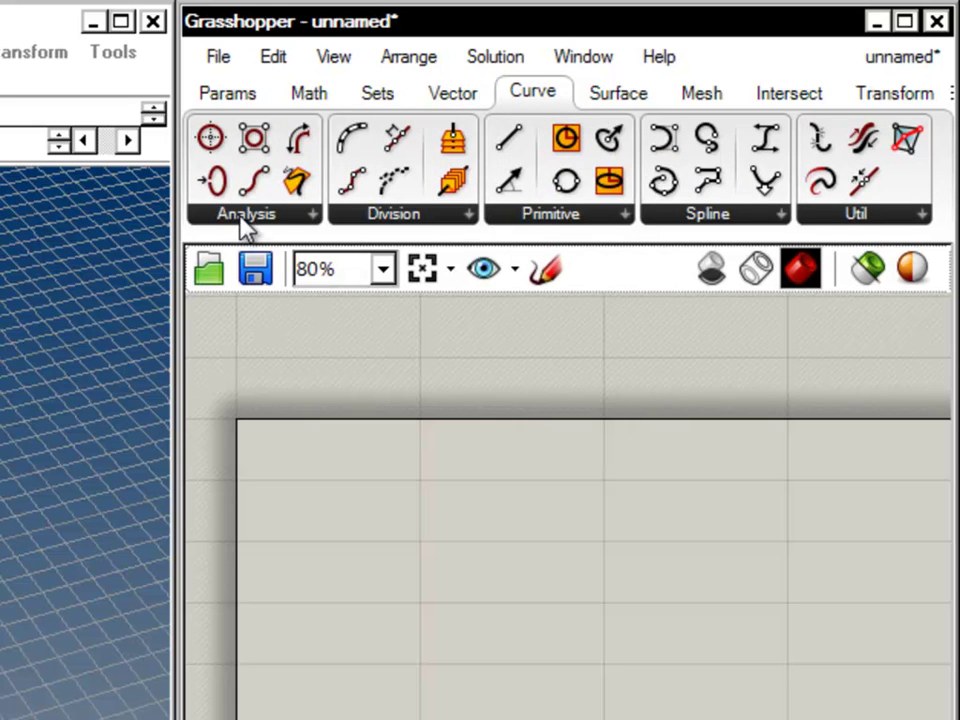
pyautogui.click(592, 222)
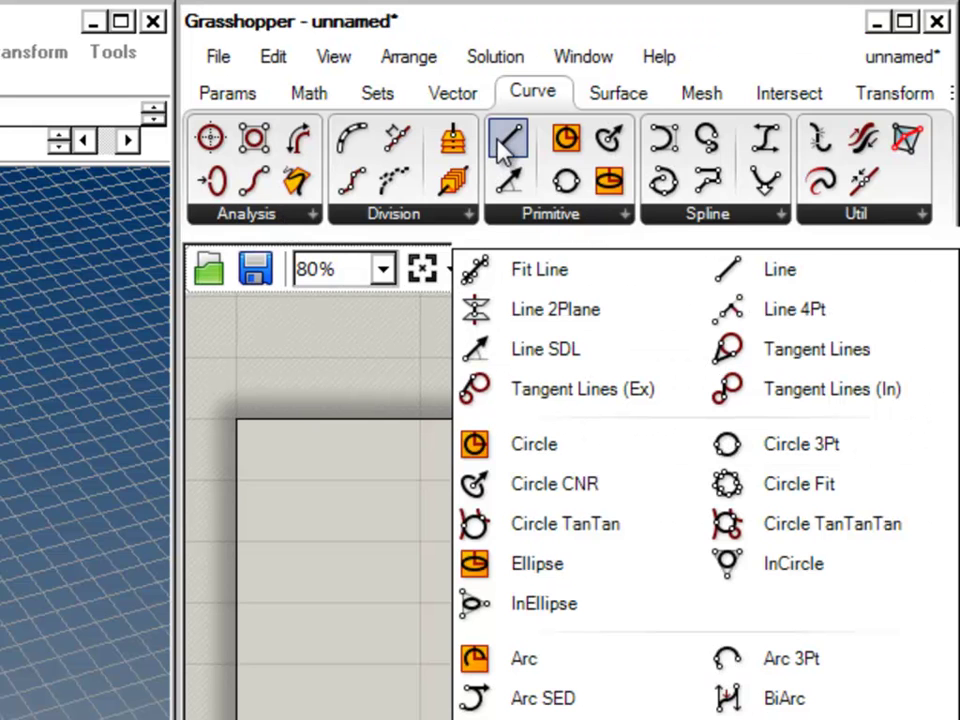
pyautogui.click(357, 408)
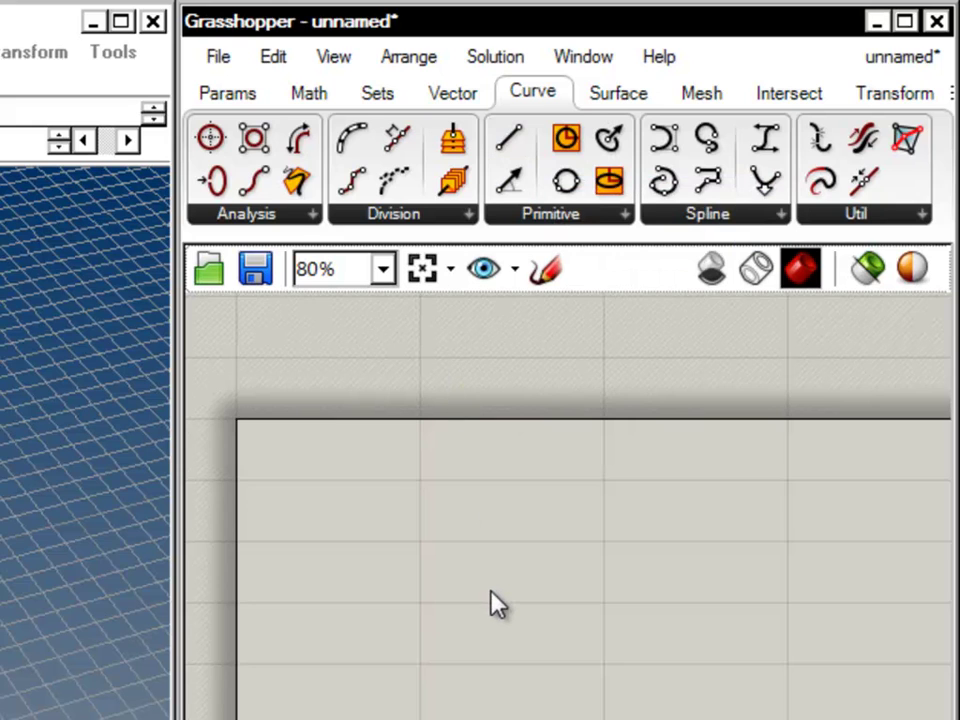
# Step: Find the two-point Line component by searching the canvas for "line", place it, and delete it again
pyautogui.doubleClick(418, 500)
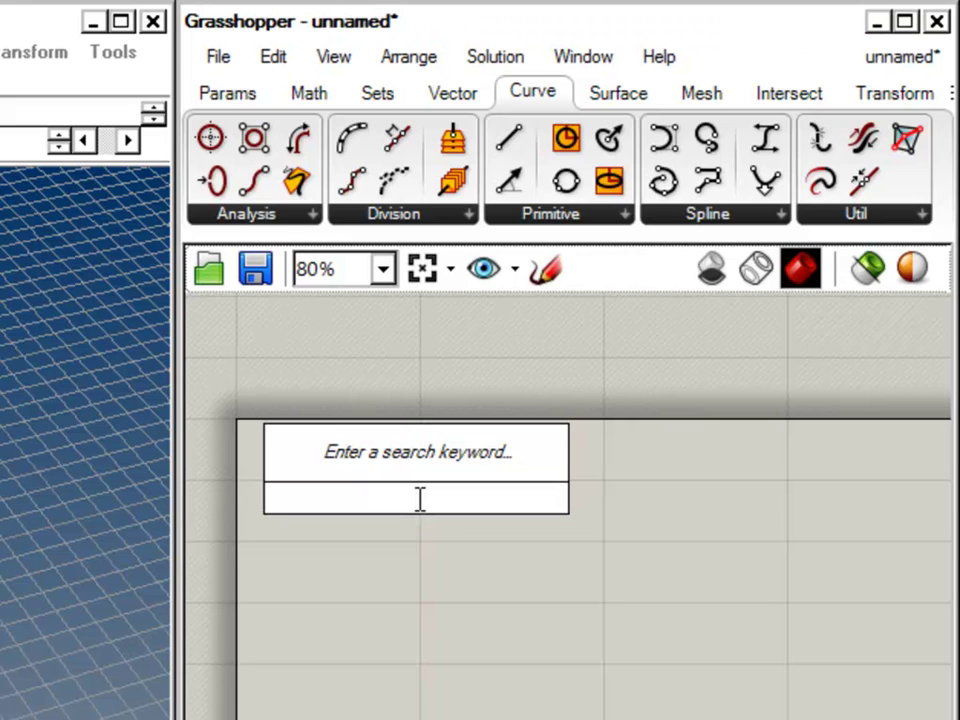
pyautogui.write('l')
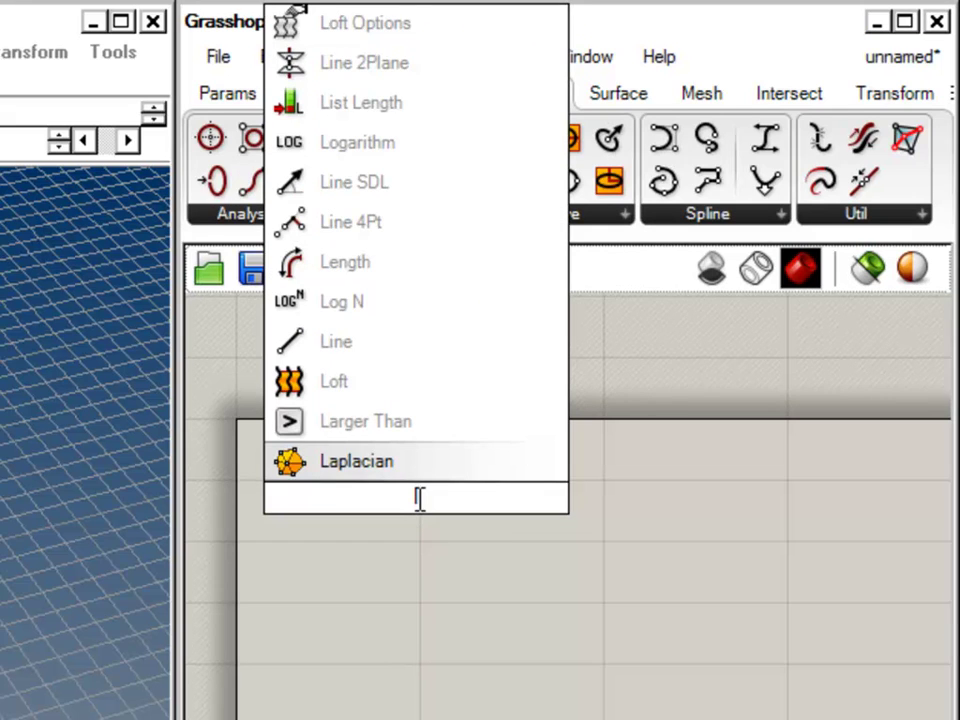
pyautogui.write('ine')
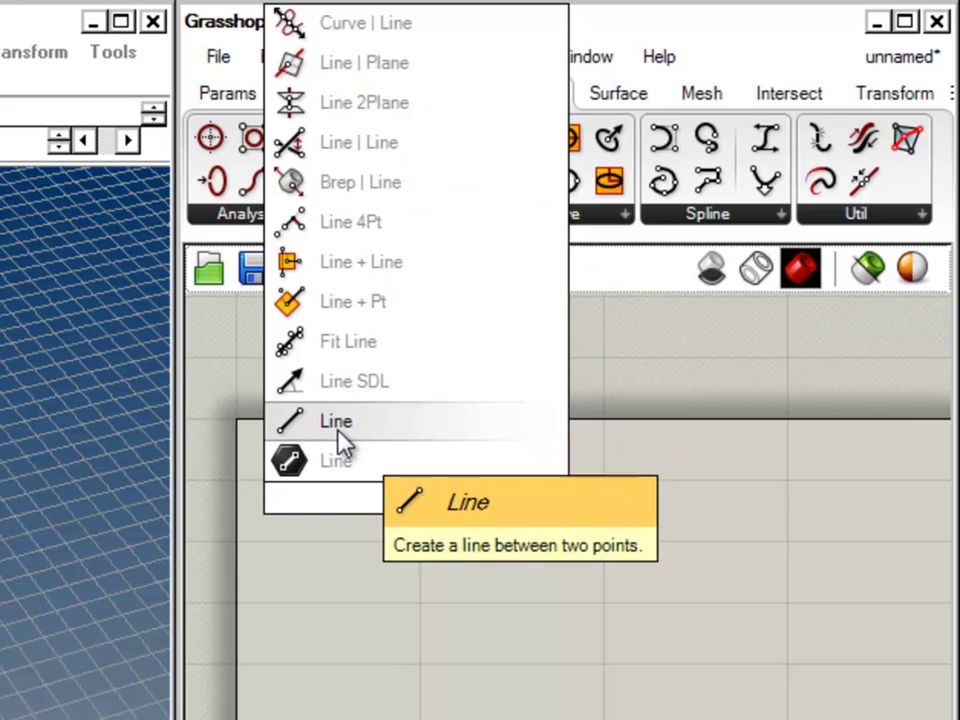
pyautogui.click(348, 425)
pyautogui.moveTo(439, 512); pyautogui.dragTo(474, 532)
pyautogui.click(621, 685)
pyautogui.moveTo(615, 649); pyautogui.dragTo(304, 464)
pyautogui.press('Delete')
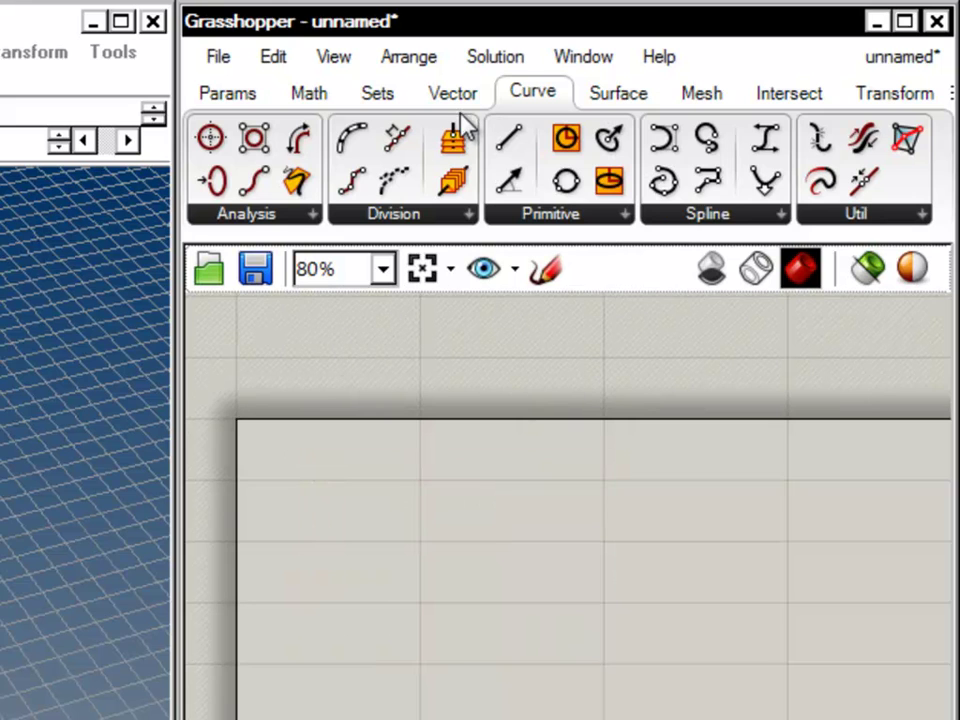
# Step: Look over the Surface components and the Geometry parameter components
pyautogui.click(616, 92)
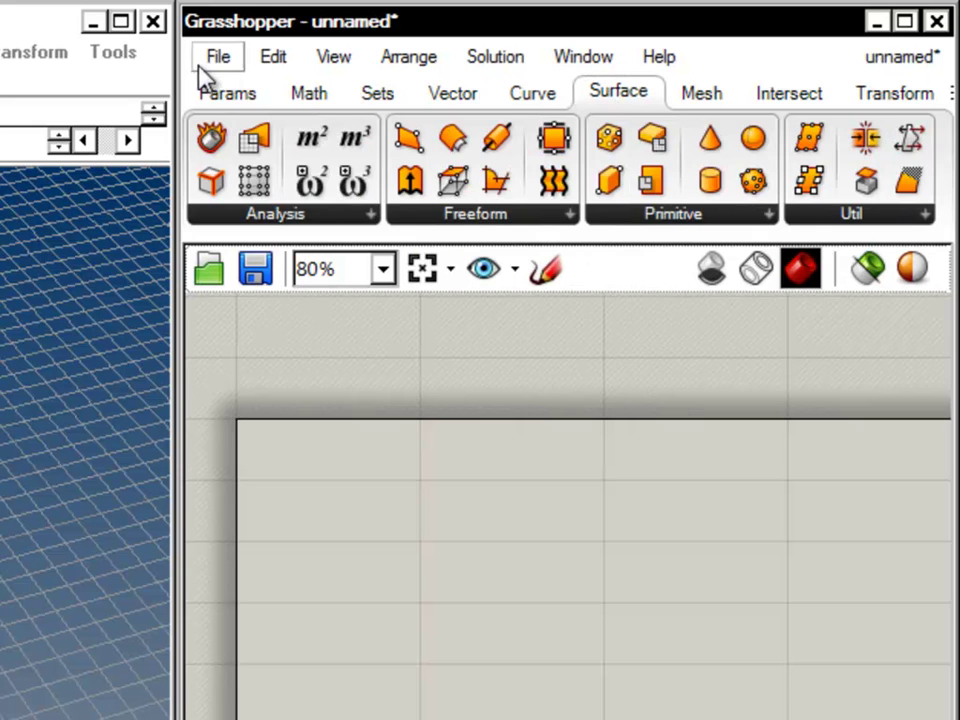
pyautogui.click(221, 90)
pyautogui.moveTo(366, 569); pyautogui.dragTo(360, 523, button='right')
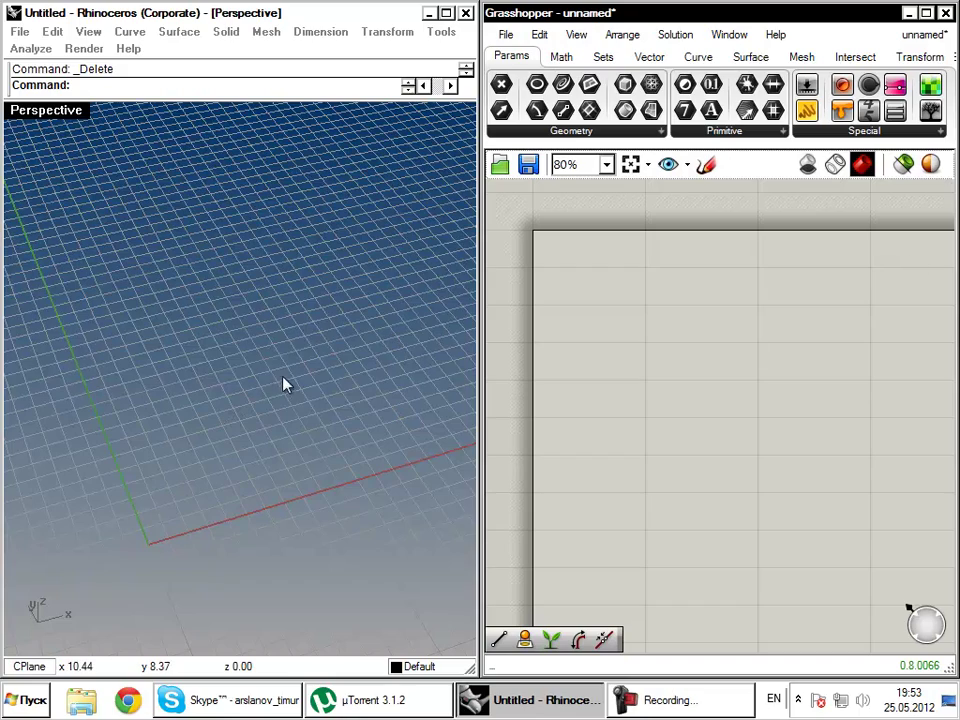
pyautogui.moveTo(229, 423); pyautogui.dragTo(265, 400, button='right')
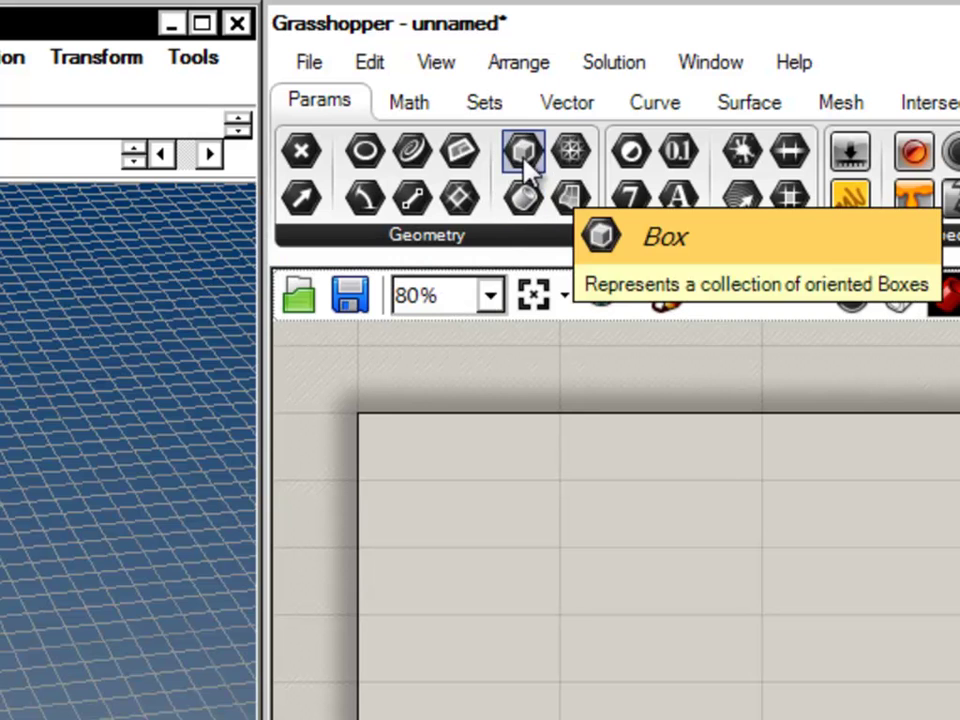
pyautogui.click(566, 236)
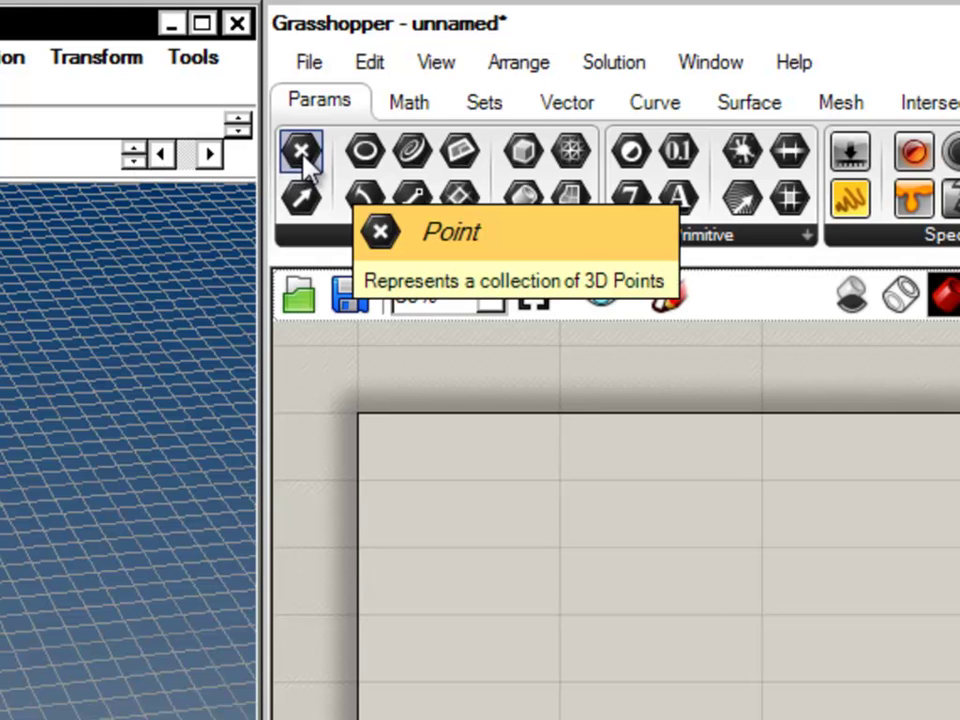
# Step: Place a Point geometry parameter near the upper-left corner of the canvas
pyautogui.moveTo(304, 159); pyautogui.dragTo(490, 547)
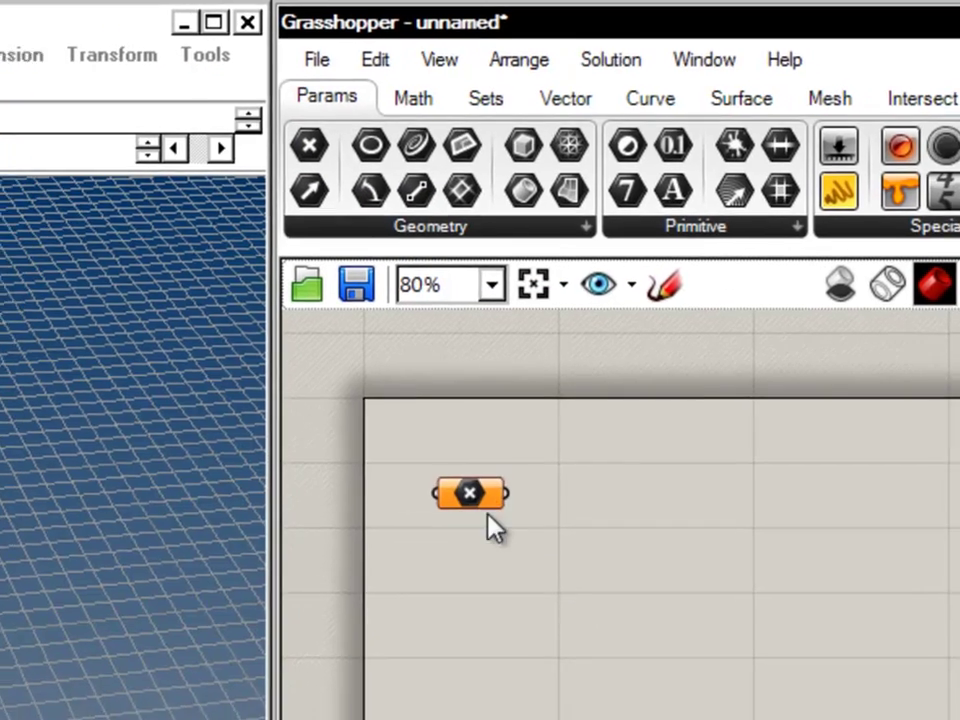
pyautogui.moveTo(479, 499); pyautogui.dragTo(499, 498)
pyautogui.click(507, 581)
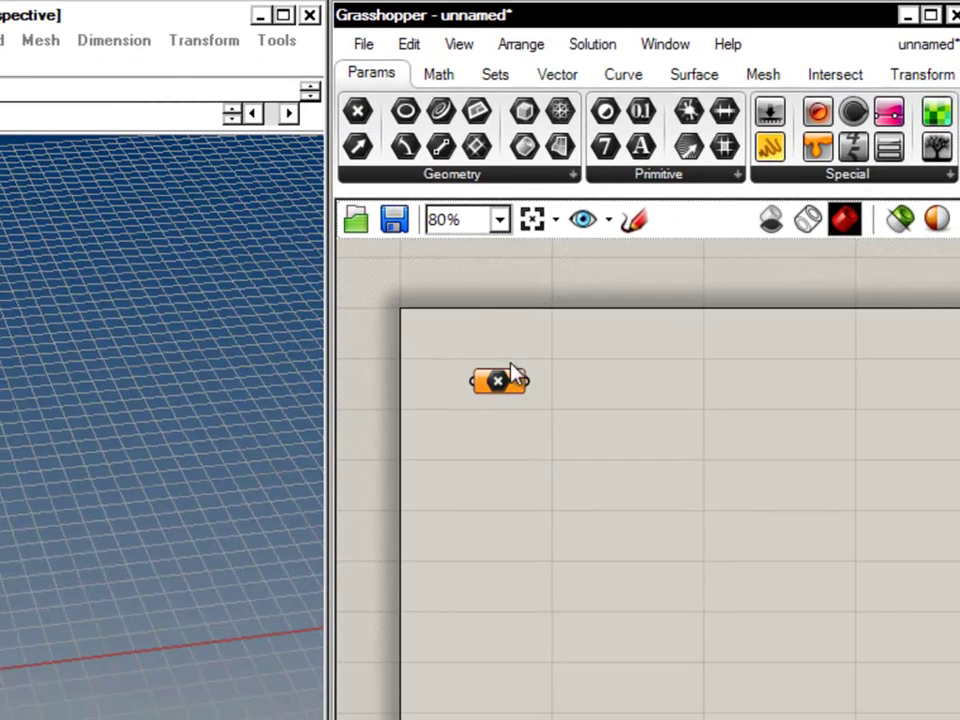
pyautogui.moveTo(510, 450); pyautogui.dragTo(506, 497, button='right')
pyautogui.scroll(5, 506, 480)
pyautogui.click(508, 457)
pyautogui.moveTo(508, 452); pyautogui.dragTo(458, 490)
pyautogui.click(489, 561)
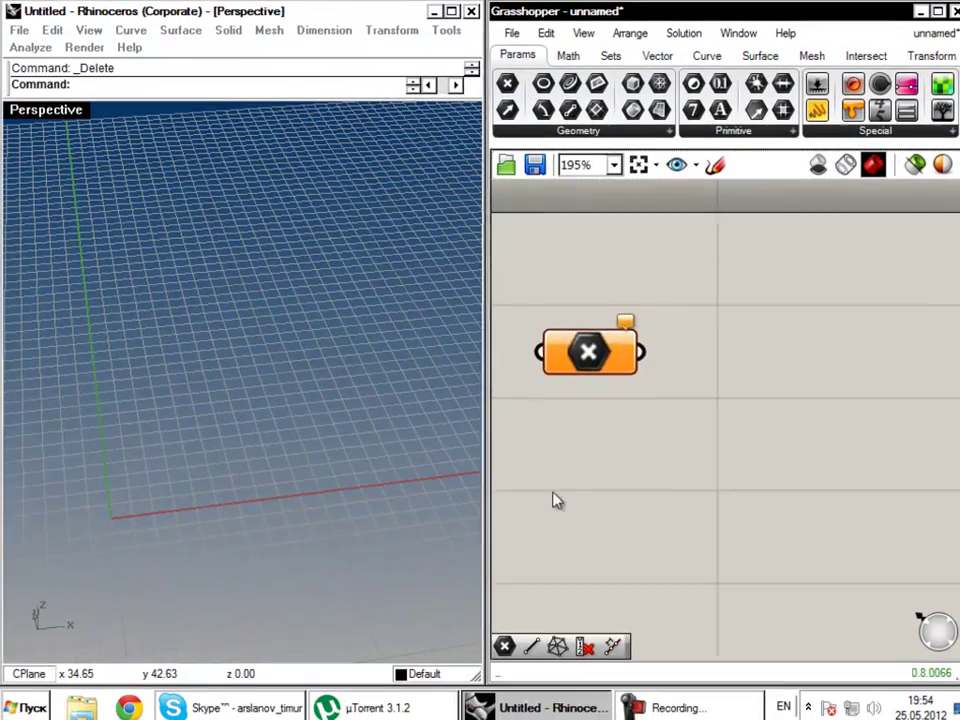
pyautogui.scroll(-1, 639, 503)
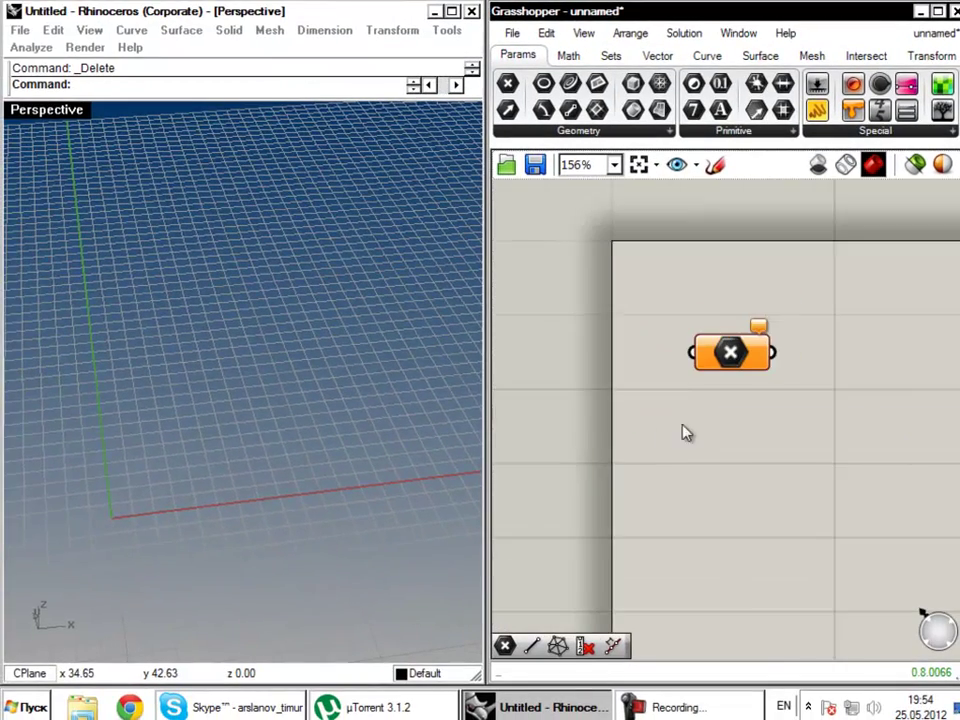
# Step: In Rhino's Perspective viewport, create two point objects with the Points command, one at about 4.6, 4.3 and one farther along the Y axis
pyautogui.click(179, 376)
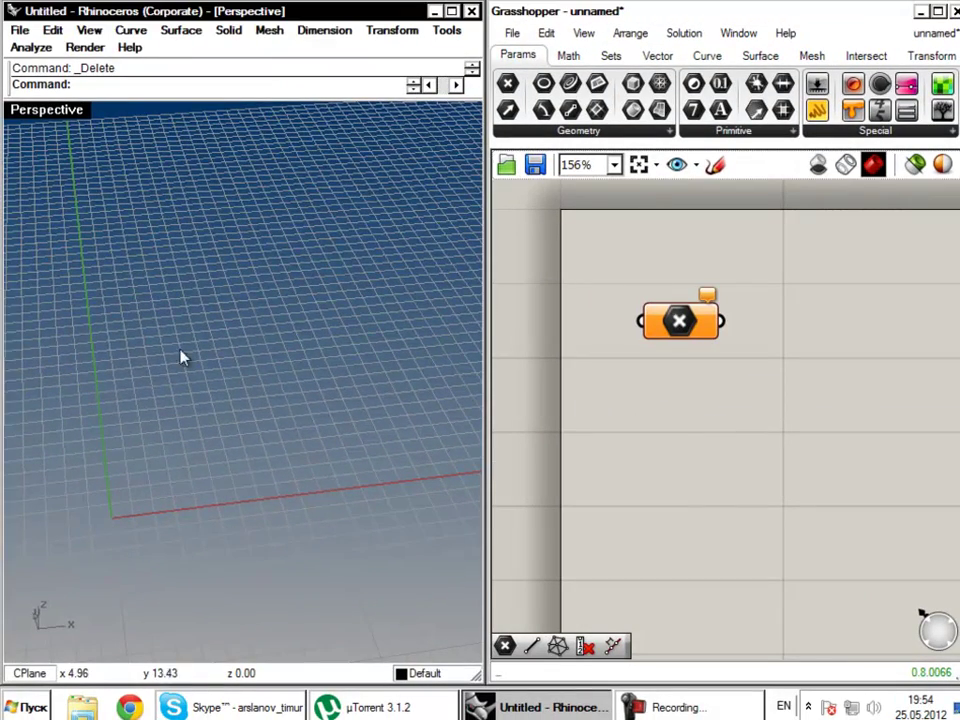
pyautogui.moveTo(180, 349); pyautogui.dragTo(182, 360, button='right')
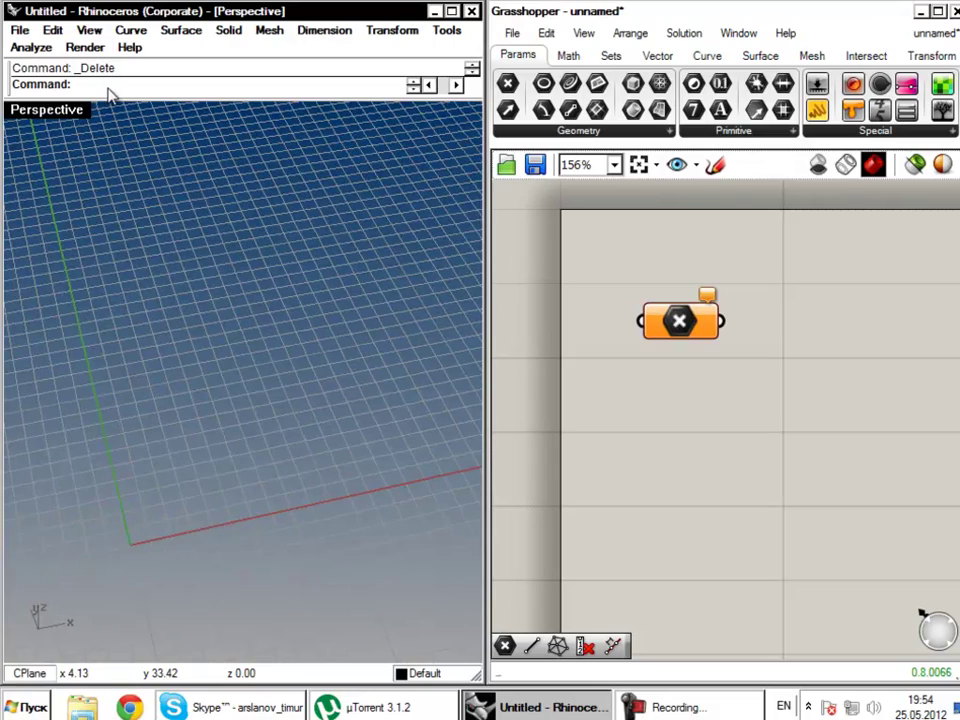
pyautogui.write('Point')
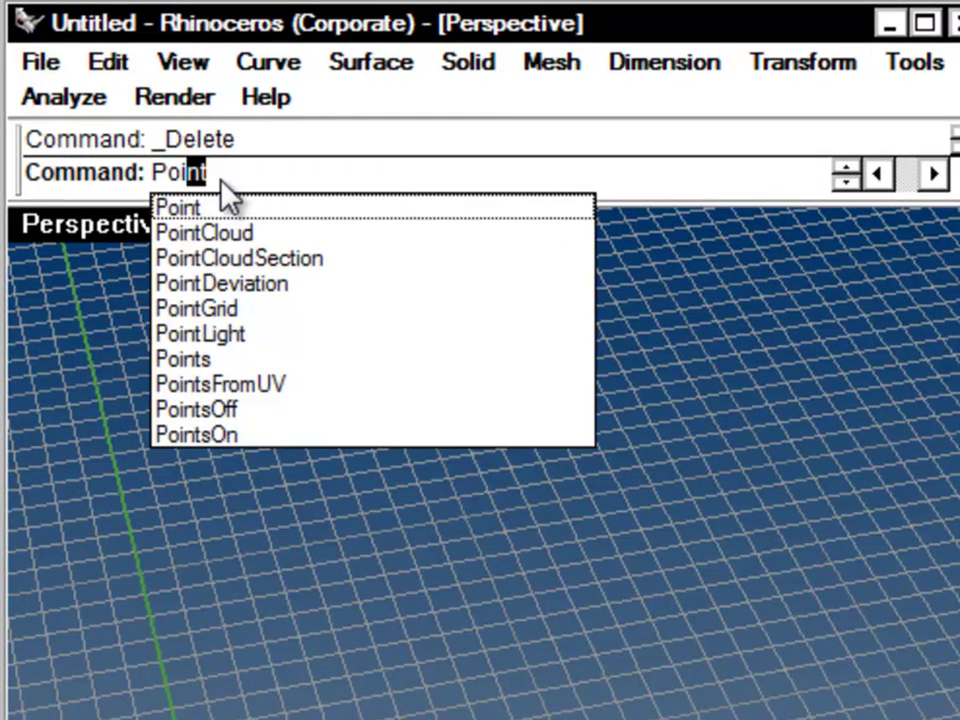
pyautogui.click(190, 358)
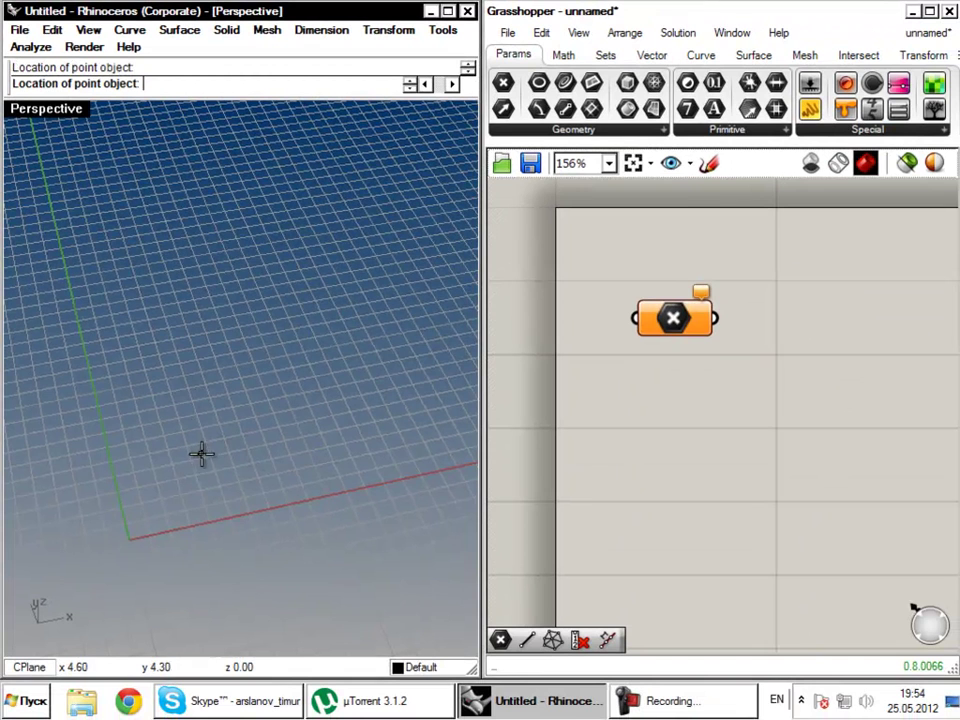
pyautogui.click(201, 454)
pyautogui.click(170, 326)
pyautogui.press('Return')
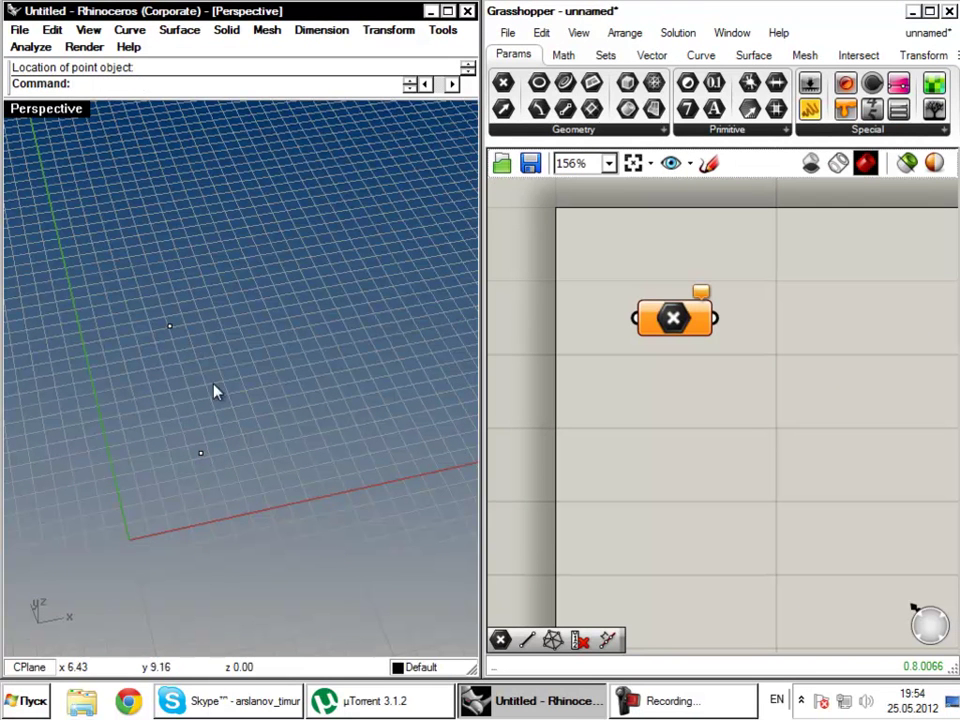
# Step: Reference the point farther along the Y axis in the Grasshopper Point parameter using Set one Point, and move the parameter slightly up and left
pyautogui.moveTo(672, 322); pyautogui.dragTo(654, 289)
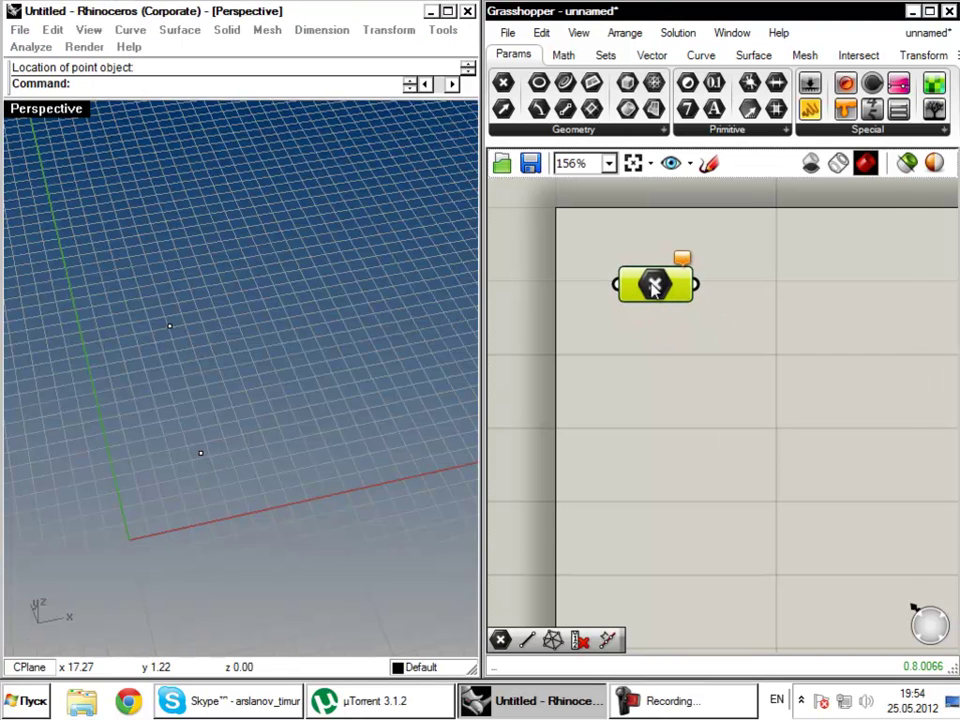
pyautogui.rightClick(657, 285)
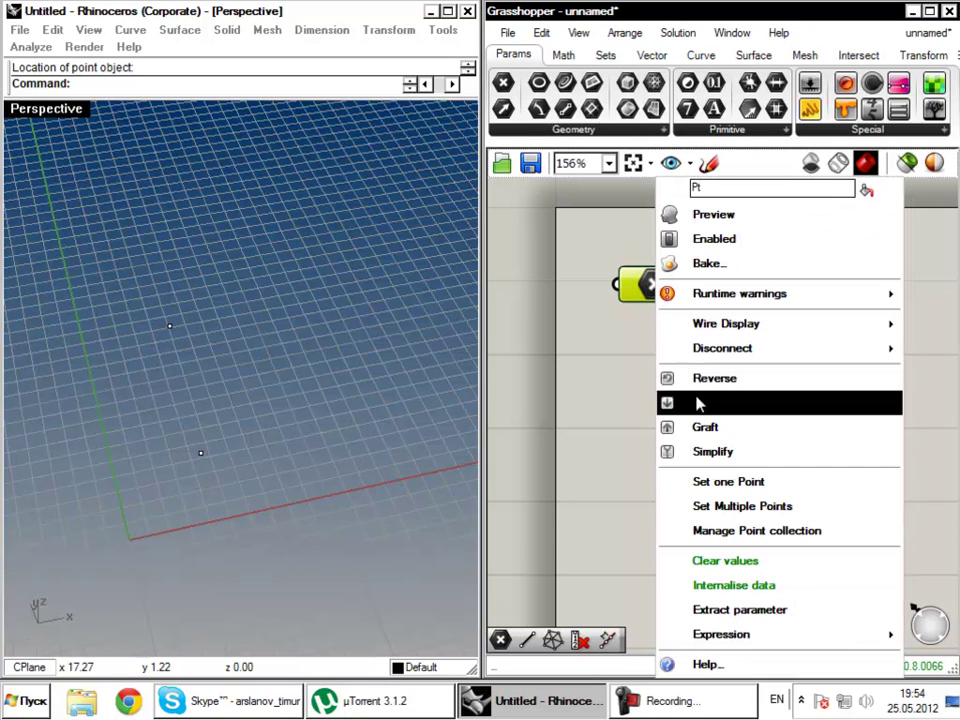
pyautogui.click(731, 483)
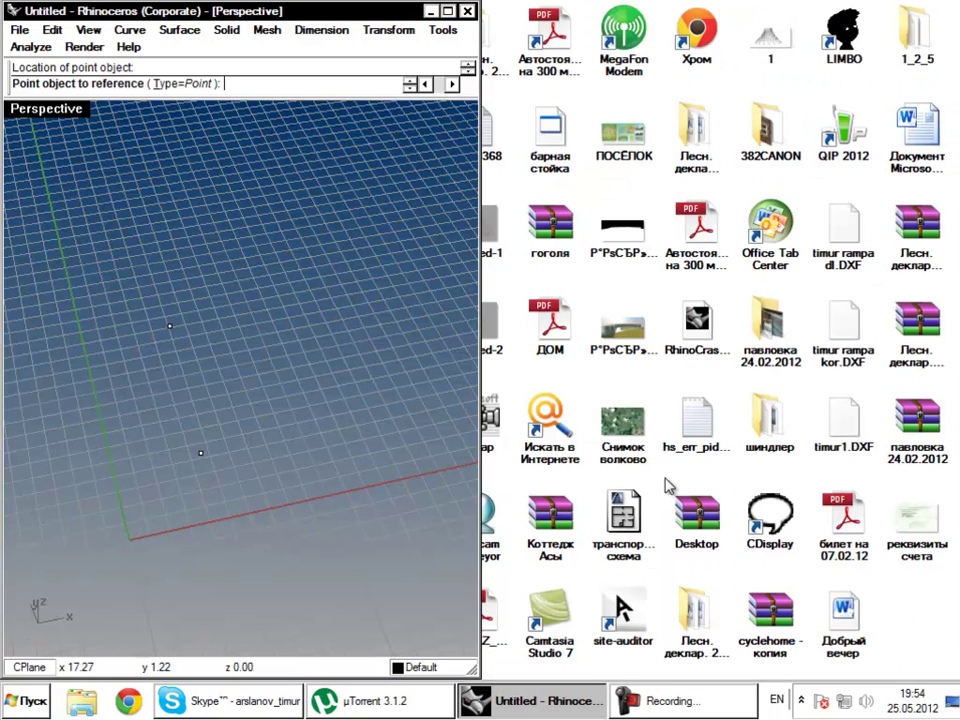
pyautogui.click(152, 308)
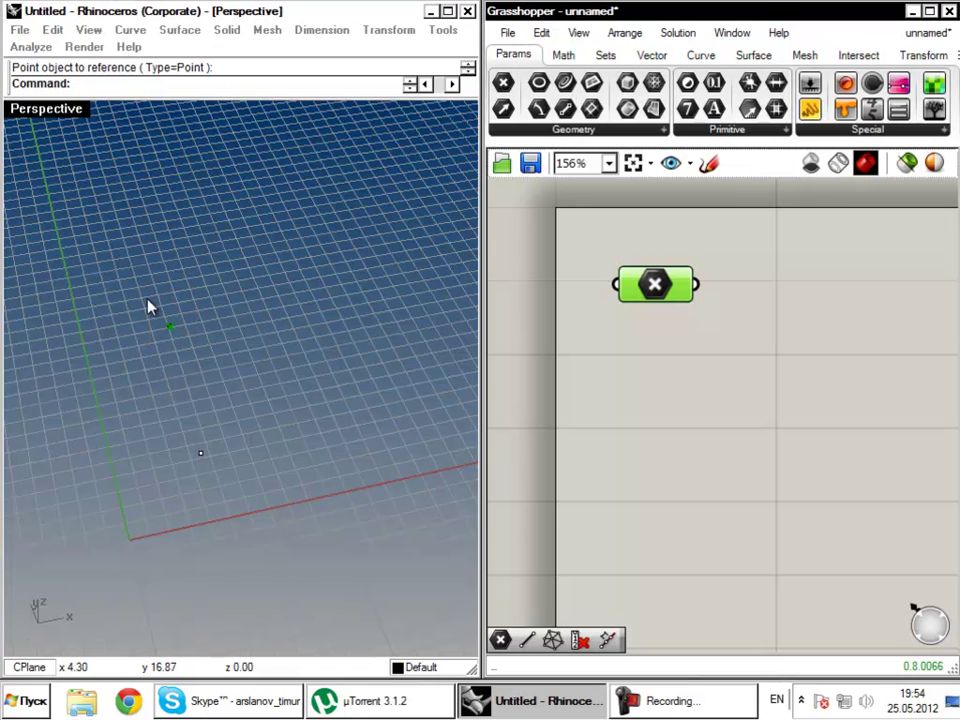
pyautogui.click(716, 404)
pyautogui.moveTo(663, 291)
pyautogui.mouseDown()
pyautogui.moveTo(666, 276)
pyautogui.moveTo(644, 295)
pyautogui.moveTo(652, 286)
pyautogui.mouseUp()
pyautogui.click(682, 373)
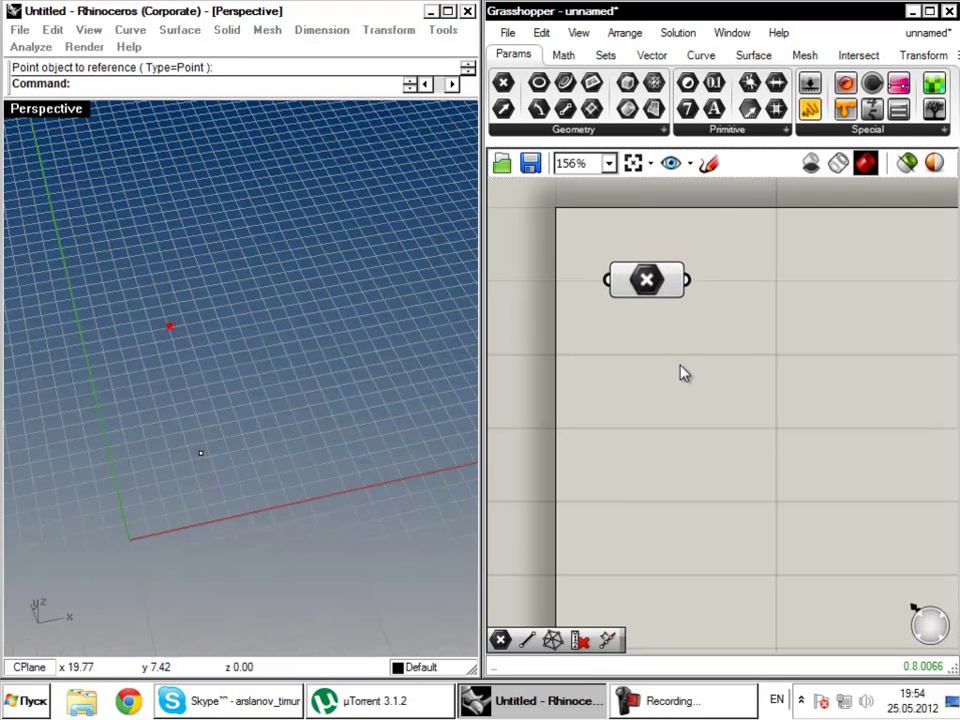
# Step: Select the Point parameter and examine its highlighted point up close in the Rhino viewport
pyautogui.moveTo(679, 285)
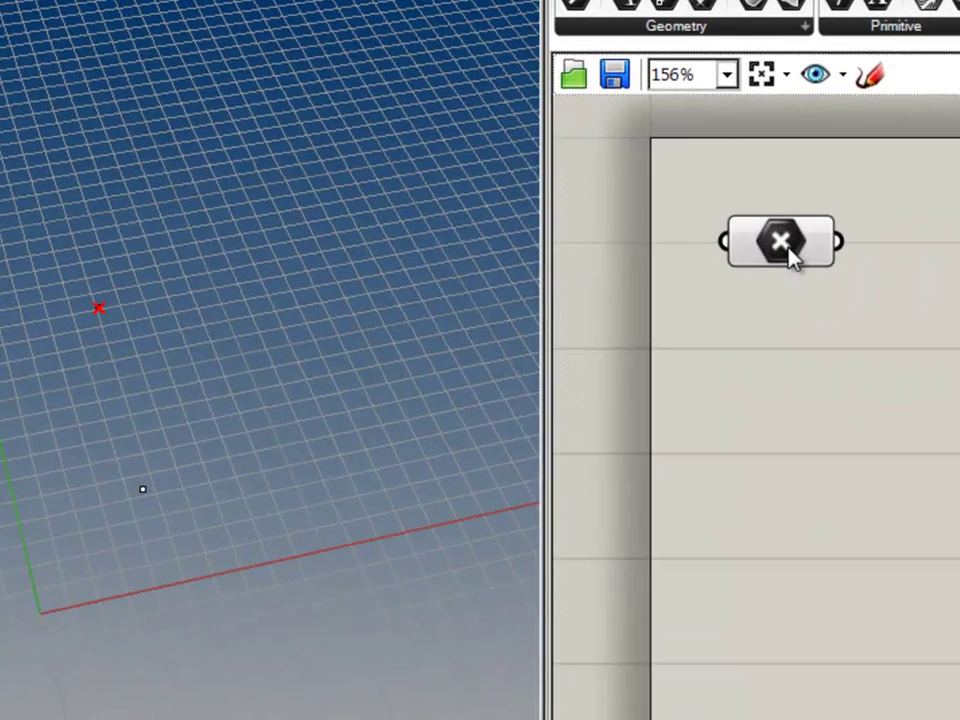
pyautogui.click(786, 246)
pyautogui.moveTo(94, 354); pyautogui.dragTo(55, 347, button='right')
pyautogui.scroll(5, 55, 347)
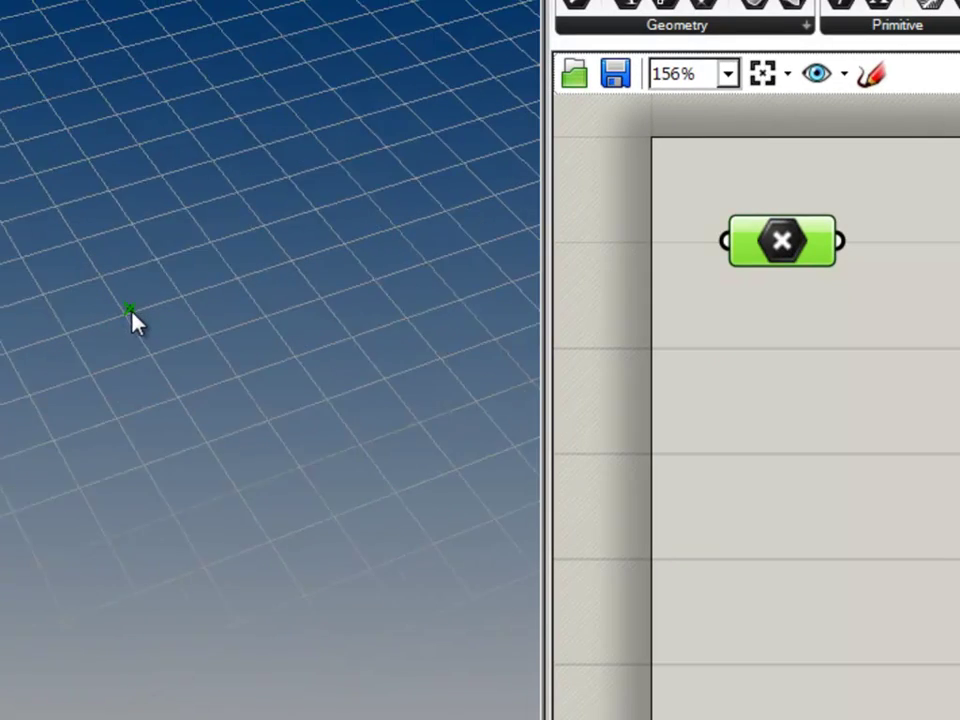
pyautogui.scroll(-3, 131, 312)
pyautogui.click(850, 366)
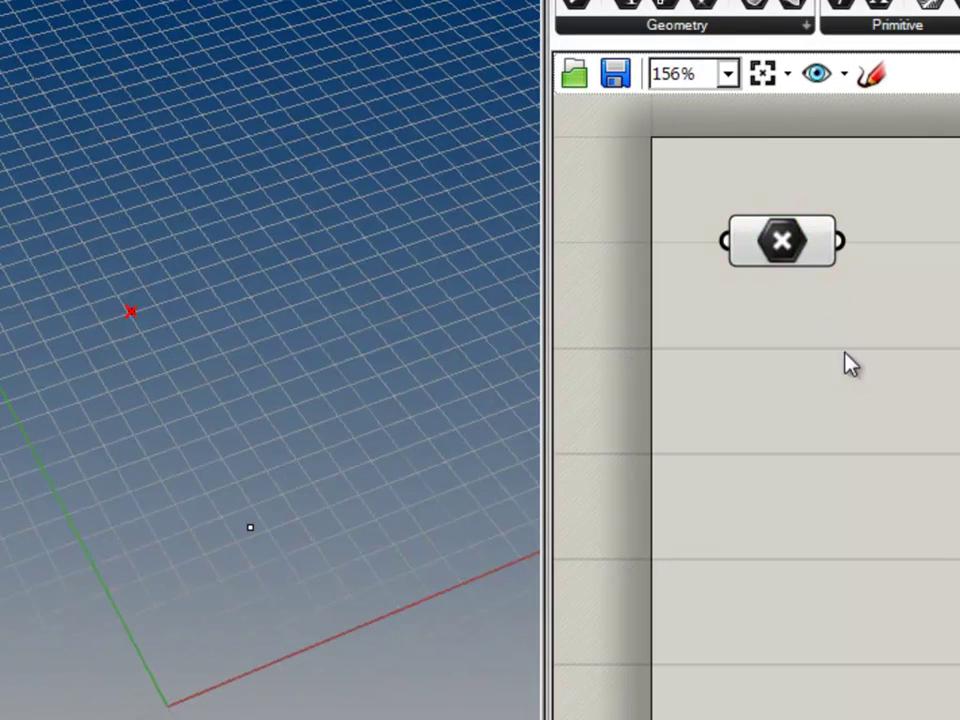
# Step: Move the referenced point a short distance away from the origin in Rhino, and shift the Point parameter slightly up the canvas
pyautogui.moveTo(210, 375); pyautogui.dragTo(190, 385, button='right')
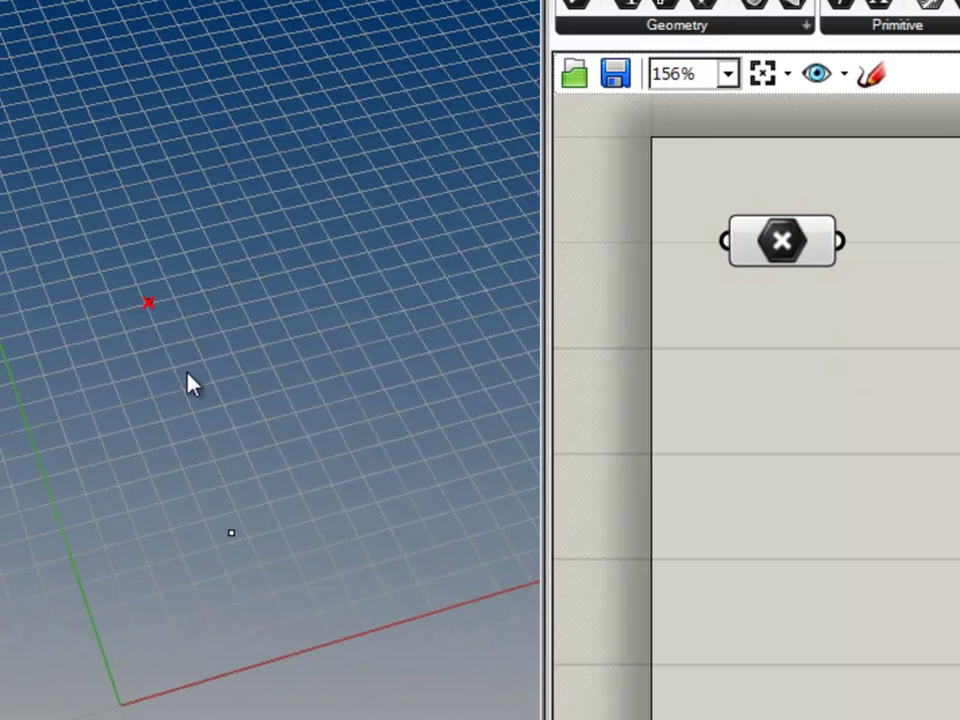
pyautogui.moveTo(148, 301); pyautogui.dragTo(129, 289)
pyautogui.click(790, 245)
pyautogui.click(793, 364)
pyautogui.moveTo(785, 254); pyautogui.dragTo(783, 229)
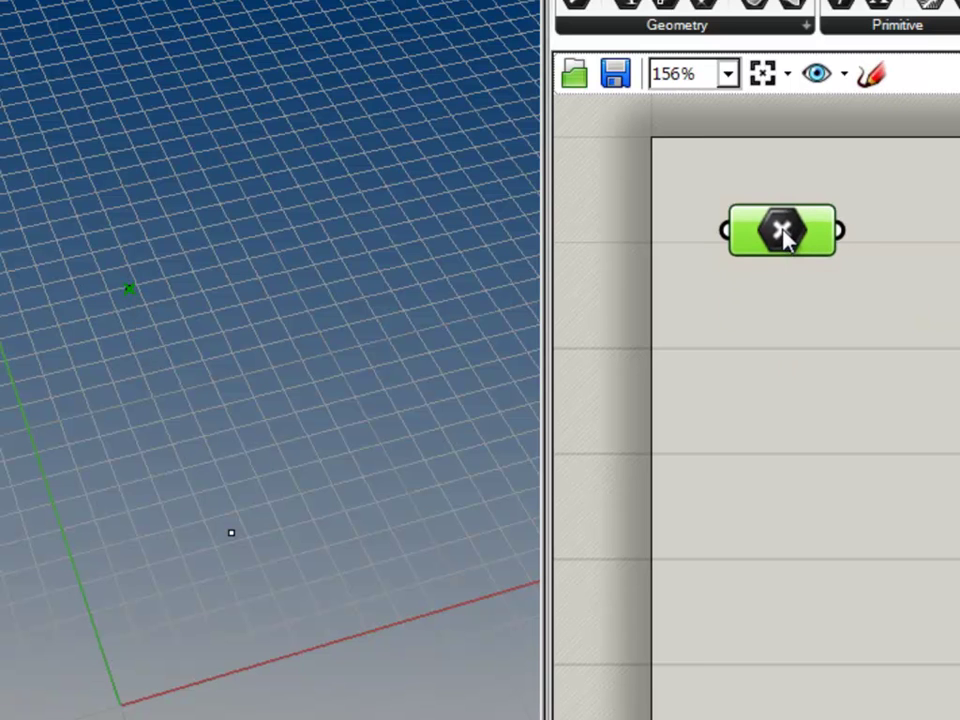
pyautogui.click(802, 369)
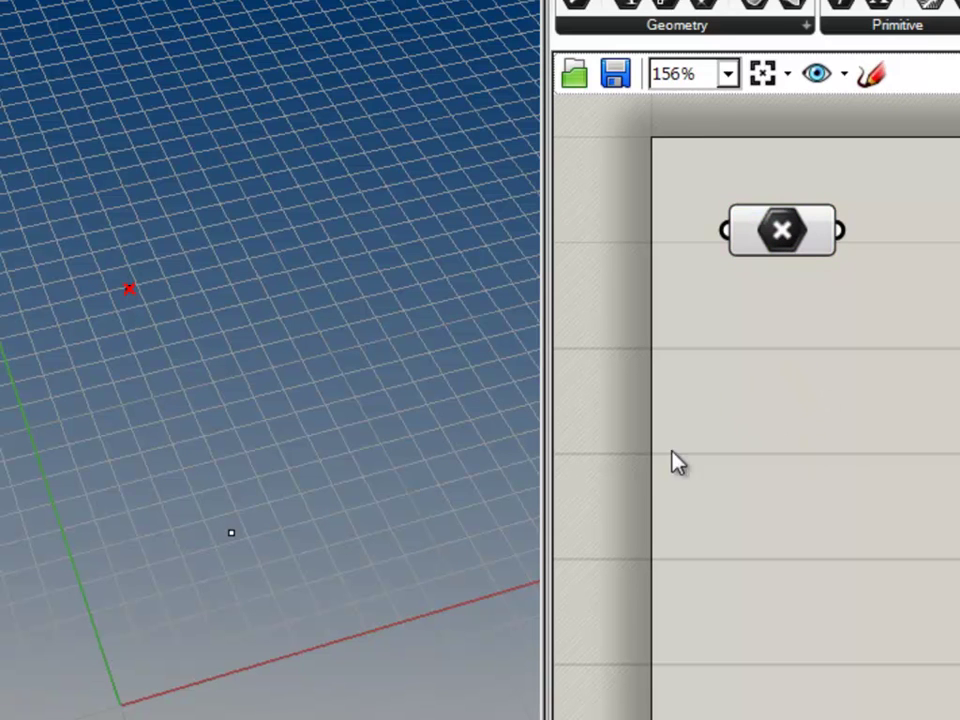
# Step: Duplicate the Point parameter below the original and reference the Rhino point nearer the origin in the copy using Set one Point
pyautogui.keyDown('alt'); pyautogui.moveTo(780, 240); pyautogui.dragTo(782, 381); pyautogui.keyUp('alt')
pyautogui.click(840, 525)
pyautogui.moveTo(372, 619); pyautogui.dragTo(240, 533)
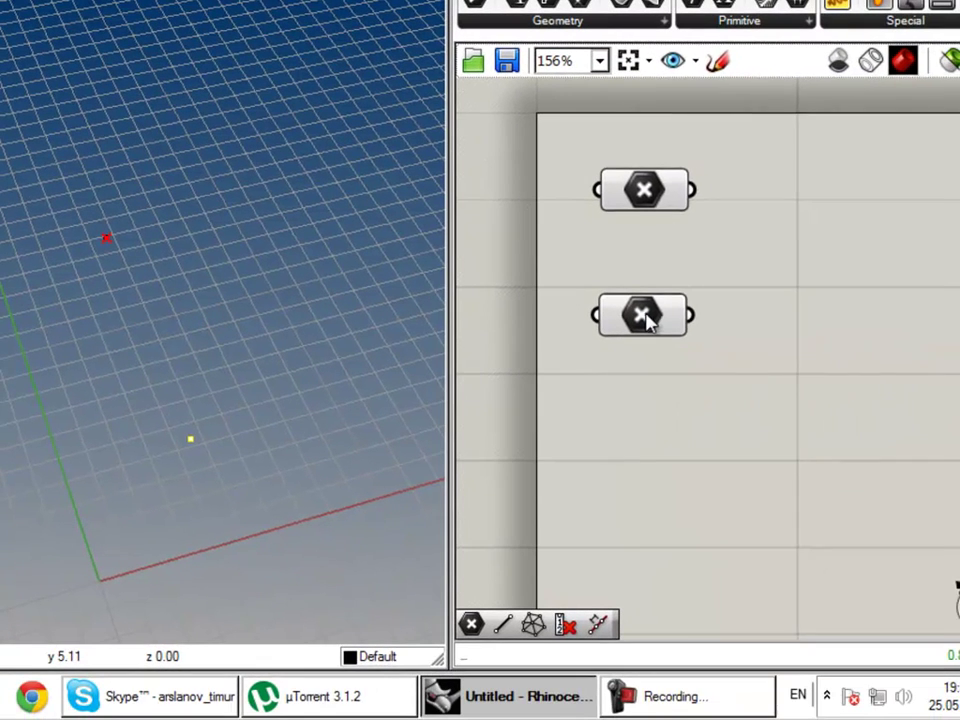
pyautogui.rightClick(788, 392)
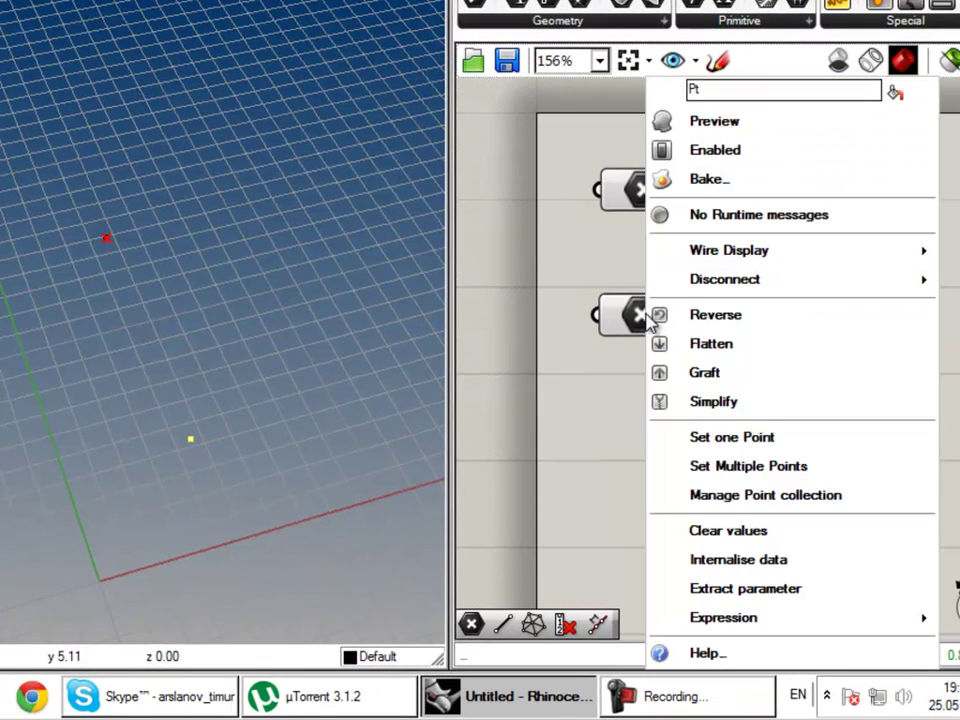
pyautogui.click(733, 440)
pyautogui.click(178, 432)
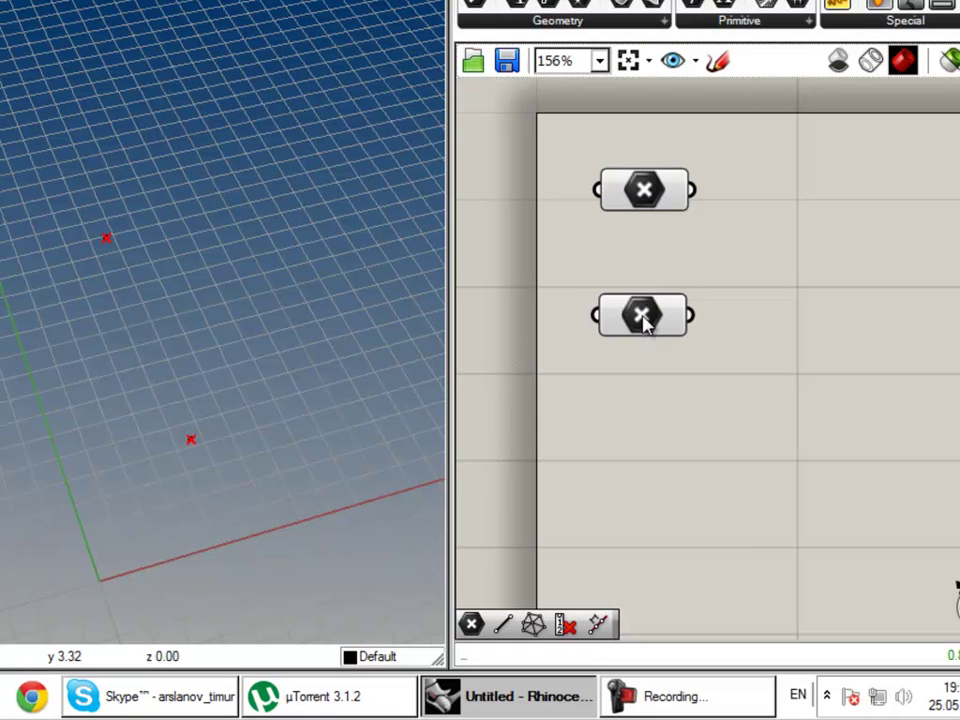
# Step: Select each Point parameter in turn to compare which Rhino point it references
pyautogui.click(643, 190)
pyautogui.rightClick(643, 190)
pyautogui.click(57, 262)
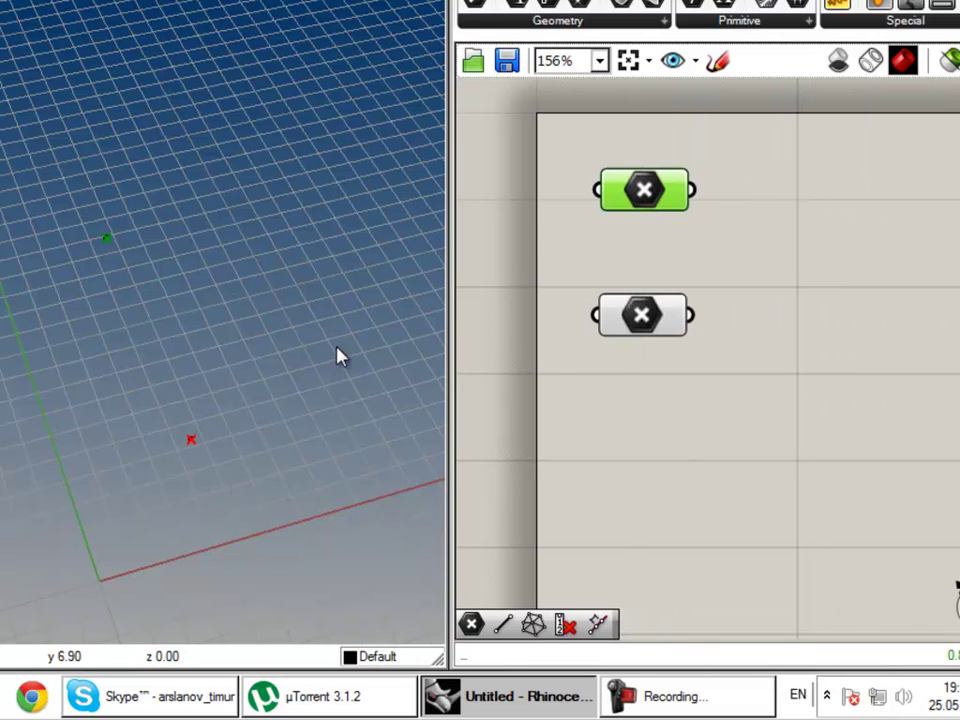
pyautogui.rightClick(642, 326)
pyautogui.click(543, 362)
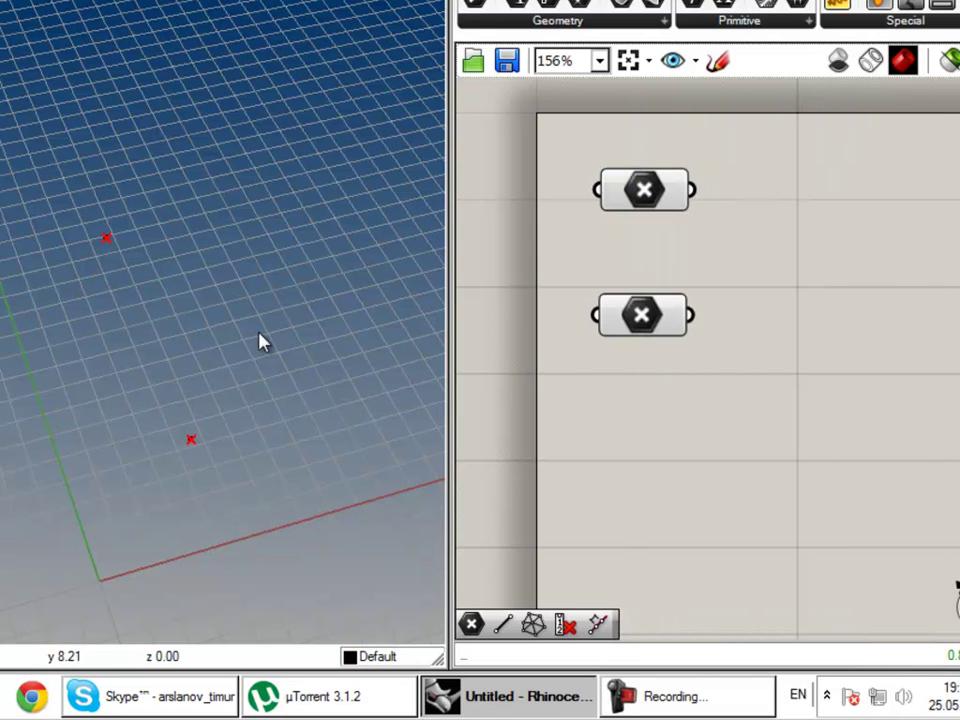
pyautogui.moveTo(643, 315); pyautogui.dragTo(645, 333)
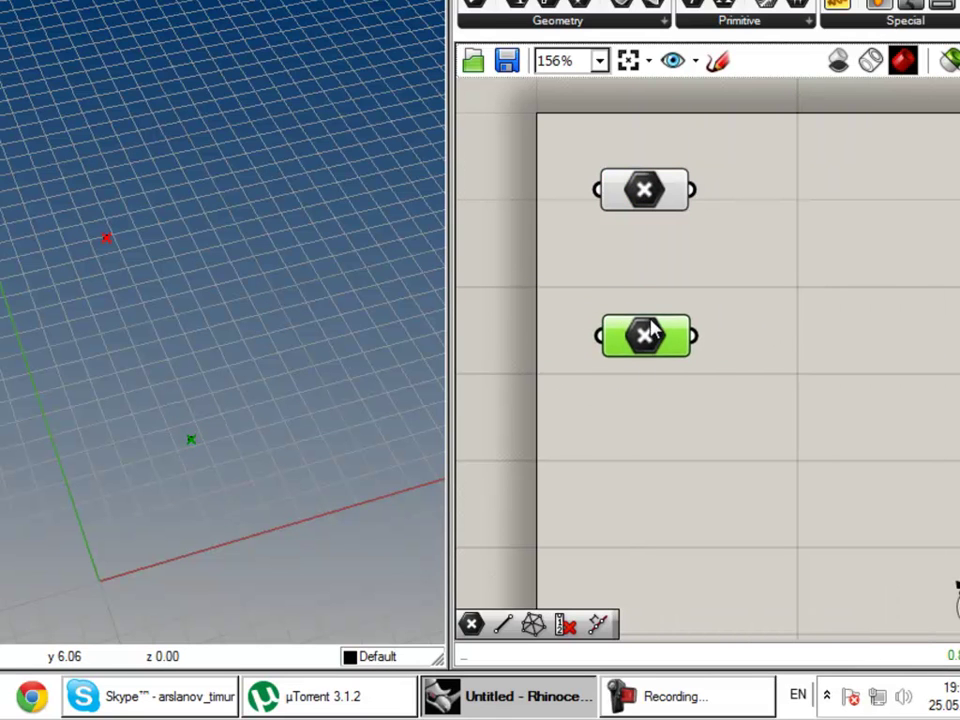
pyautogui.click(722, 206)
pyautogui.click(622, 200)
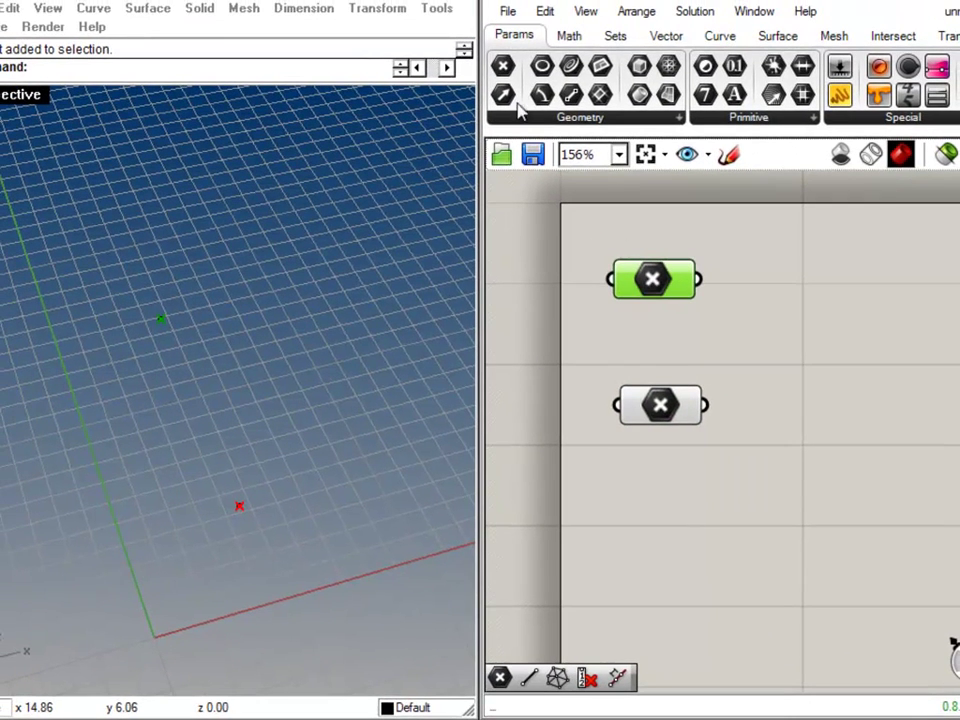
# Step: Move the lower Point parameter closer beneath the upper one and line the two up vertically
pyautogui.click(718, 371)
pyautogui.moveTo(668, 420); pyautogui.dragTo(649, 372)
pyautogui.click(649, 375)
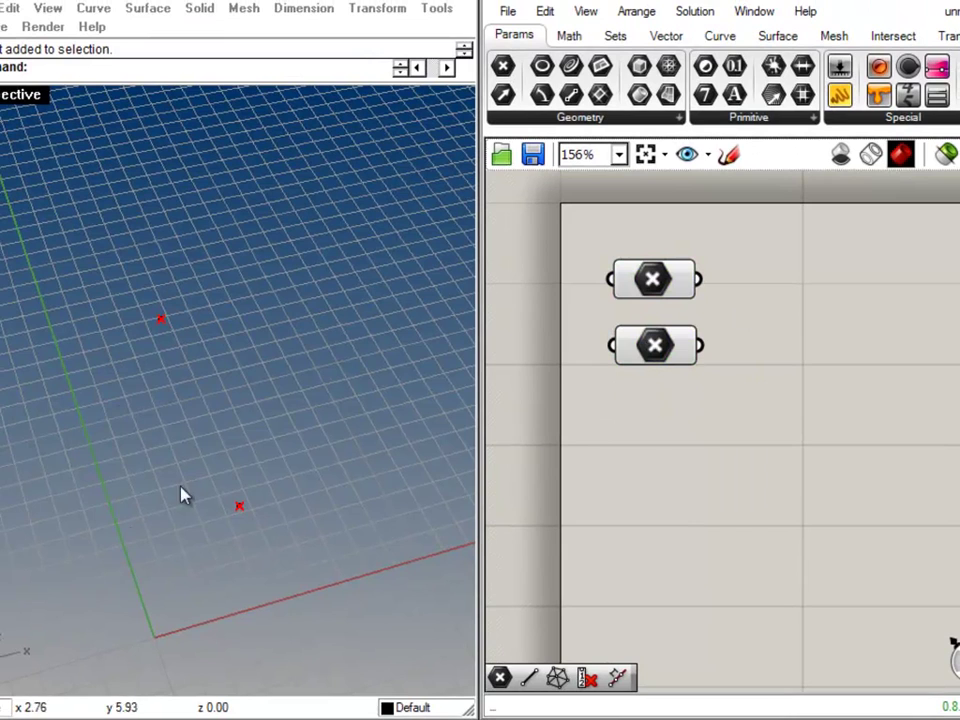
pyautogui.moveTo(238, 336); pyautogui.dragTo(254, 393, button='right')
pyautogui.keyDown('shift'); pyautogui.moveTo(366, 422); pyautogui.dragTo(251, 422, button='right'); pyautogui.keyUp('shift')
pyautogui.click(656, 360)
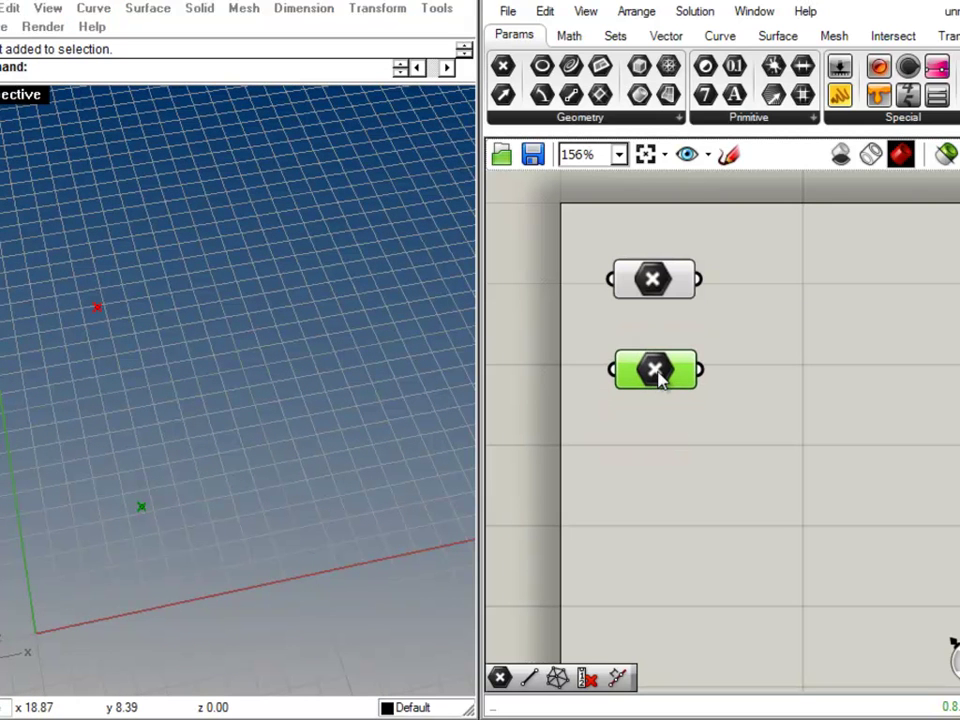
pyautogui.moveTo(658, 362); pyautogui.dragTo(656, 365)
# Step: Shift both Point parameters farther down the canvas, keeping them stacked with a small gap between them
pyautogui.moveTo(655, 285); pyautogui.dragTo(657, 304)
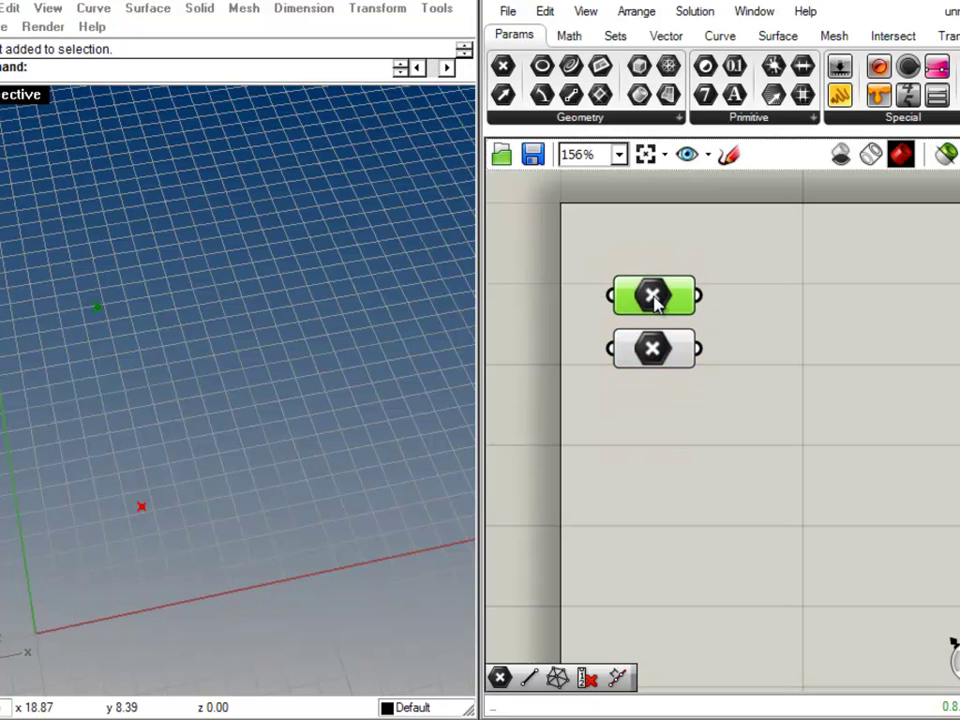
pyautogui.moveTo(657, 348); pyautogui.dragTo(659, 390)
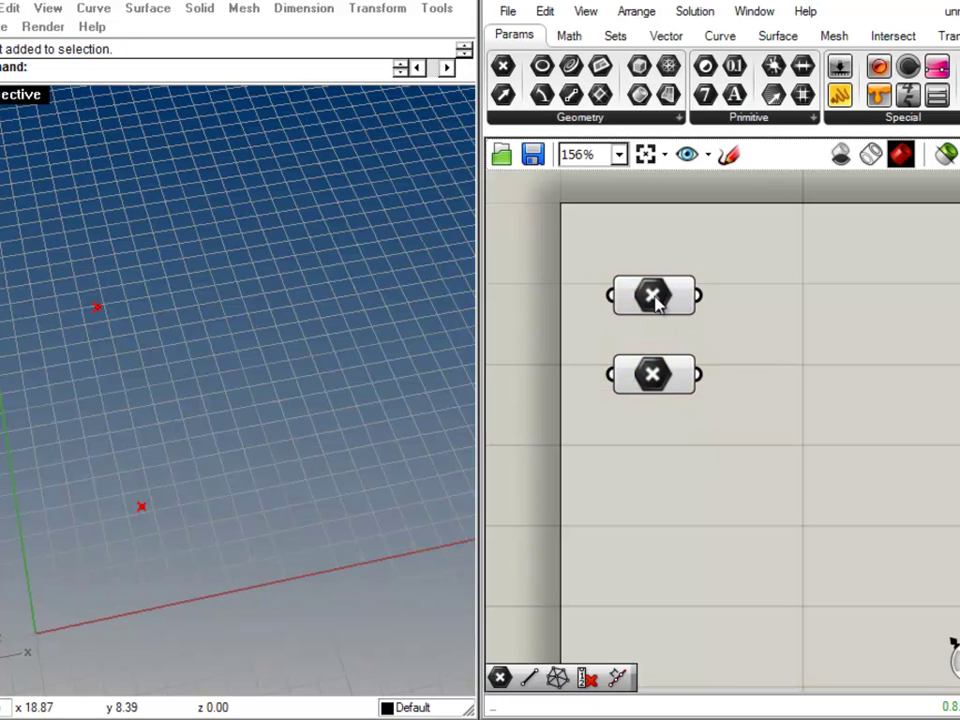
pyautogui.moveTo(654, 296); pyautogui.dragTo(654, 318)
pyautogui.moveTo(666, 386); pyautogui.dragTo(662, 414)
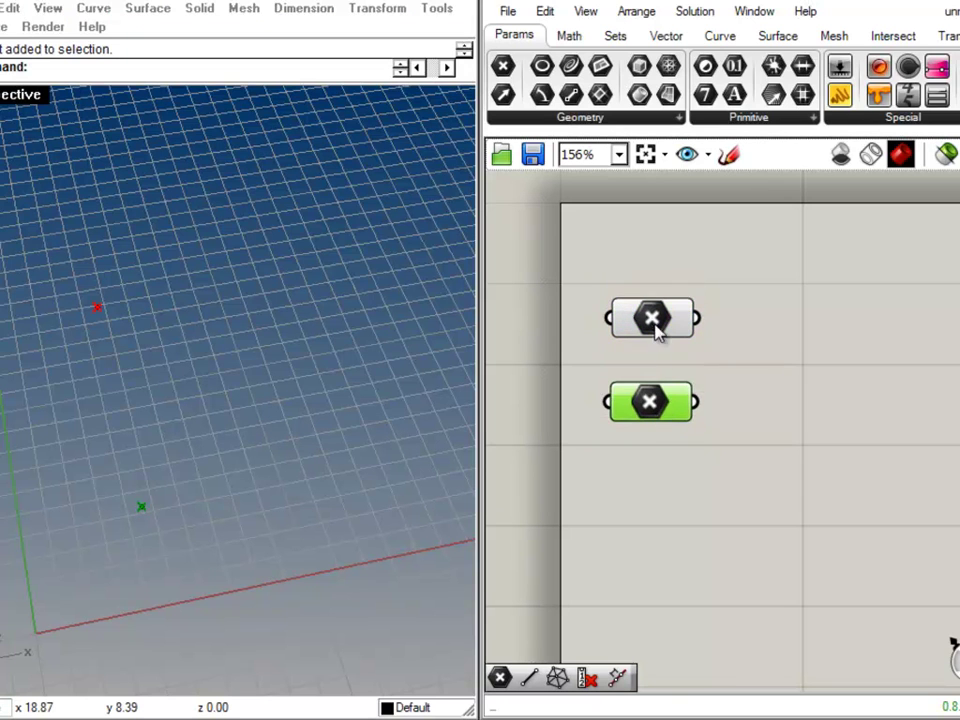
pyautogui.moveTo(657, 330); pyautogui.dragTo(659, 339)
pyautogui.click(810, 394)
pyautogui.moveTo(810, 394); pyautogui.dragTo(737, 417, button='right')
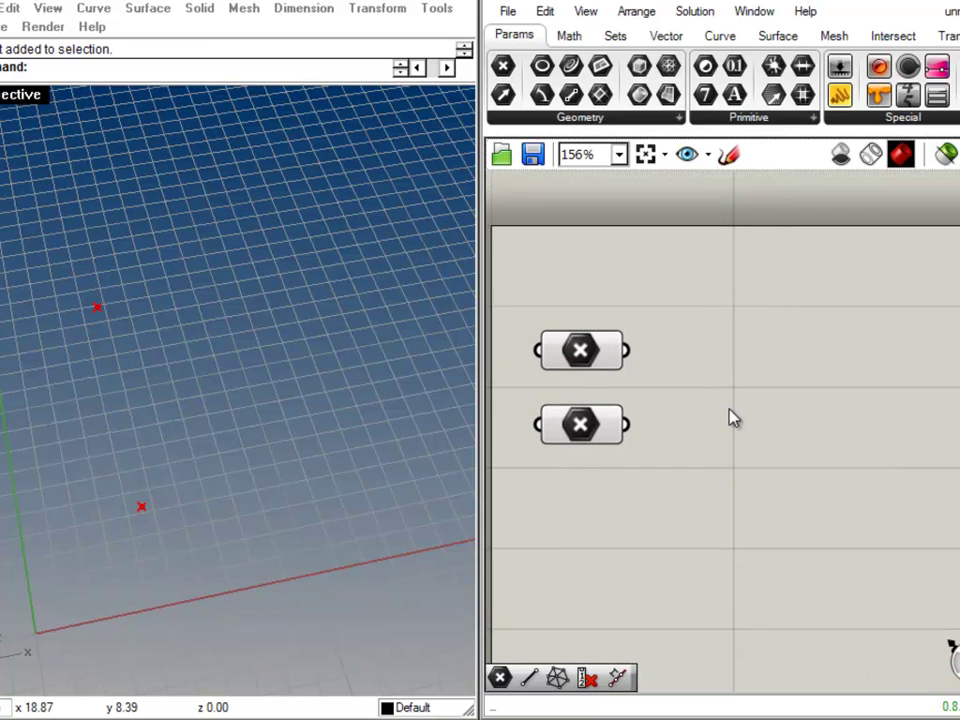
# Step: Add a Line component beside the Point parameters and connect the upper point to input A and the lower one to input B
pyautogui.scroll(-2, 670, 366)
pyautogui.moveTo(726, 400); pyautogui.dragTo(712, 430, button='right')
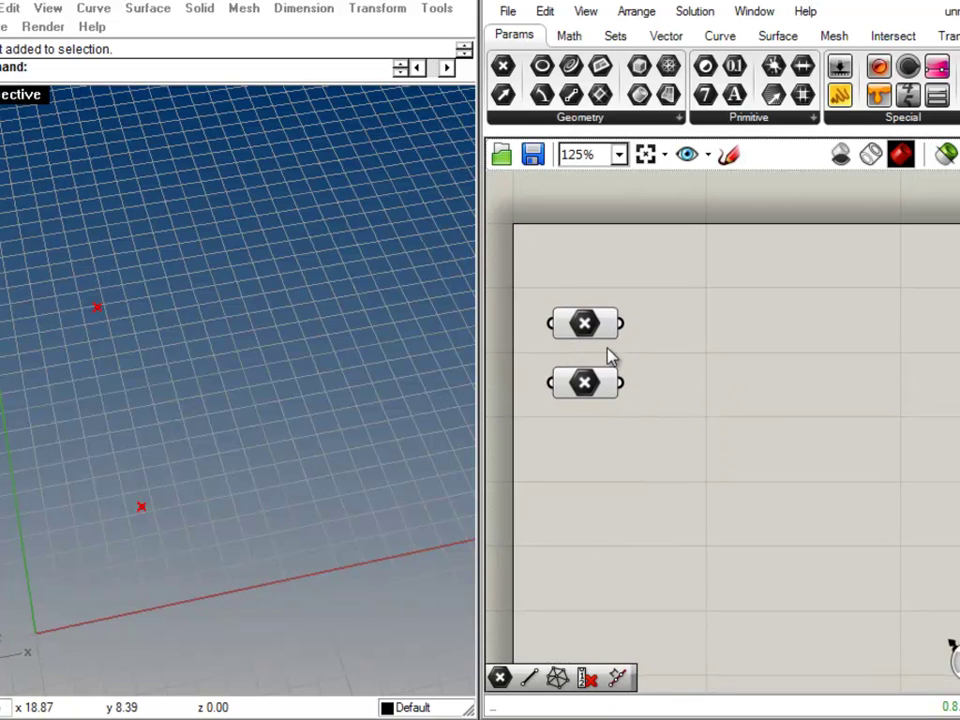
pyautogui.click(720, 38)
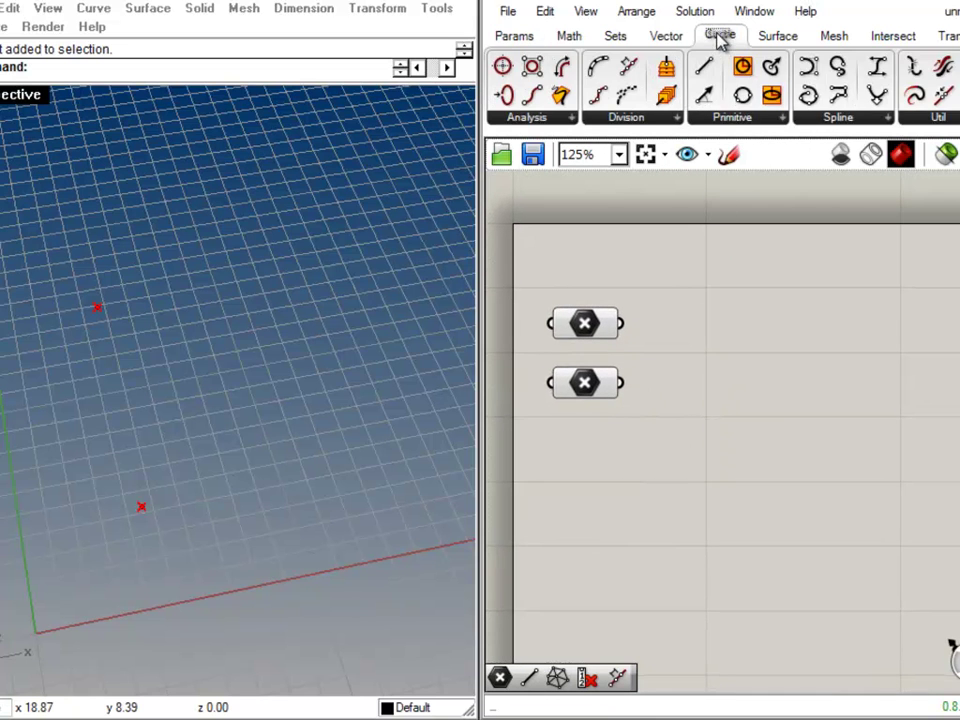
pyautogui.moveTo(706, 66); pyautogui.dragTo(621, 330)
pyautogui.moveTo(690, 360); pyautogui.dragTo(629, 388)
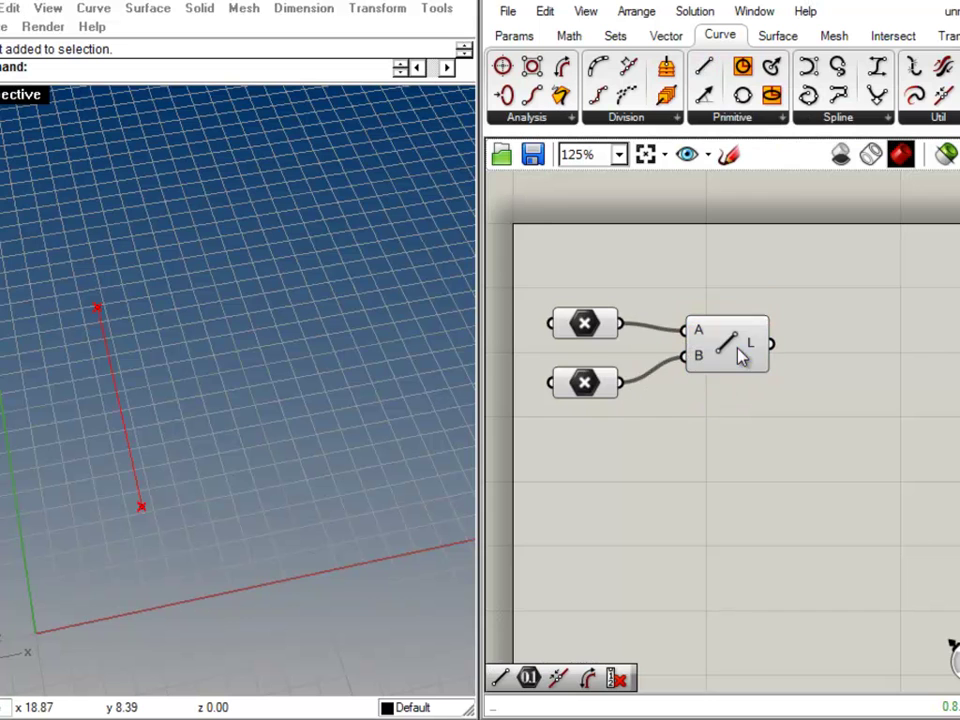
pyautogui.moveTo(737, 356); pyautogui.dragTo(737, 370)
pyautogui.click(759, 411)
# Step: Reposition both referenced points in Rhino's Perspective viewport to redirect the line roughly along the X direction, and check the Line component's highlighted output
pyautogui.moveTo(99, 524); pyautogui.dragTo(212, 519, button='right')
pyautogui.moveTo(215, 509); pyautogui.dragTo(304, 421)
pyautogui.moveTo(37, 386); pyautogui.dragTo(182, 471)
pyautogui.moveTo(407, 540); pyautogui.dragTo(251, 504, button='right')
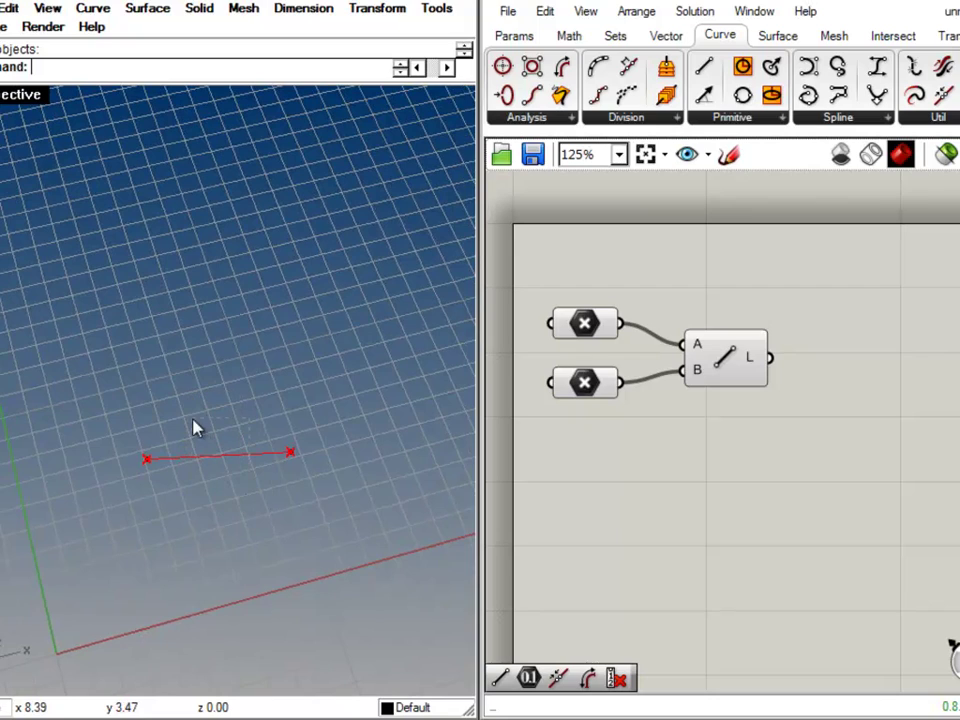
pyautogui.click(740, 388)
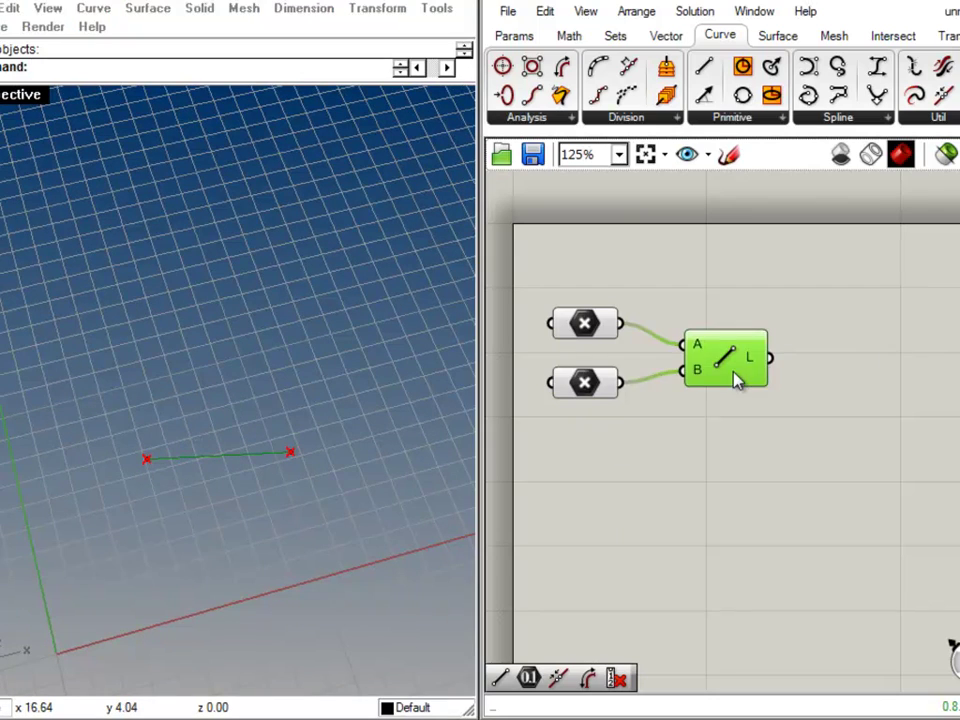
pyautogui.click(741, 444)
# Step: Move the line's endpoint nearer the Y axis slightly closer to that axis in the Perspective viewport
pyautogui.moveTo(249, 531); pyautogui.dragTo(259, 508, button='right')
pyautogui.scroll(3, 262, 506)
pyautogui.moveTo(376, 374); pyautogui.dragTo(304, 444, button='right')
pyautogui.scroll(-7, 304, 444)
pyautogui.moveTo(369, 454)
pyautogui.mouseDown(button='right')
pyautogui.moveTo(288, 522)
pyautogui.moveTo(287, 450)
pyautogui.moveTo(219, 364)
pyautogui.moveTo(349, 411)
pyautogui.moveTo(365, 433)
pyautogui.mouseUp(button='right')
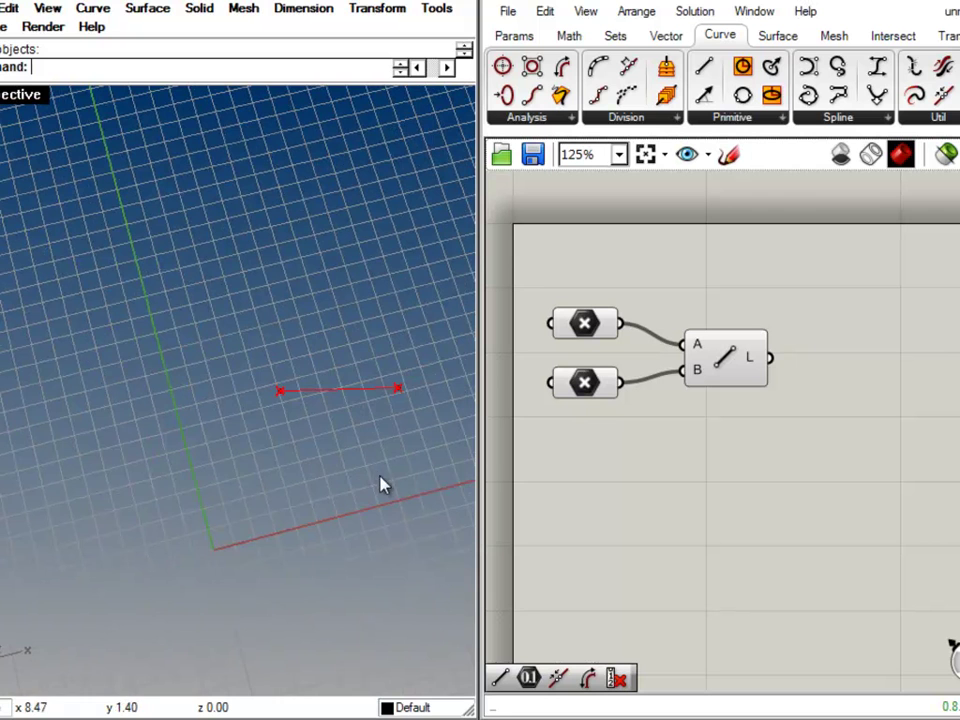
pyautogui.moveTo(380, 485); pyautogui.dragTo(290, 507, button='right')
pyautogui.moveTo(153, 362); pyautogui.dragTo(152, 360)
pyautogui.moveTo(200, 414); pyautogui.dragTo(163, 396)
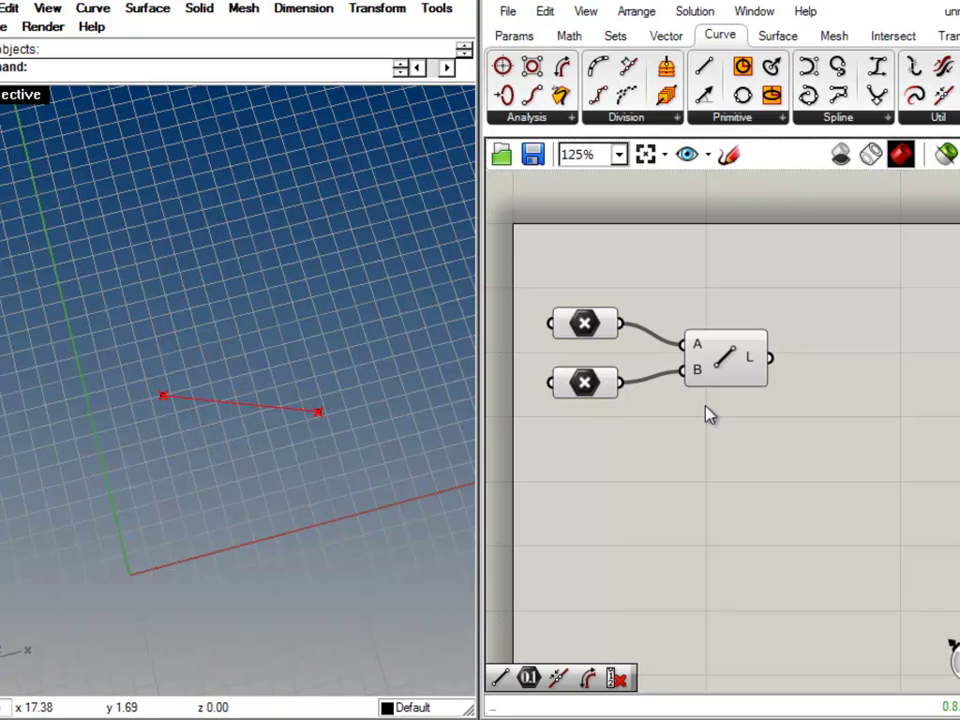
# Step: Move the Line component closer to the Point parameters, vertically centred between them
pyautogui.moveTo(712, 366); pyautogui.dragTo(709, 334)
pyautogui.click(727, 438)
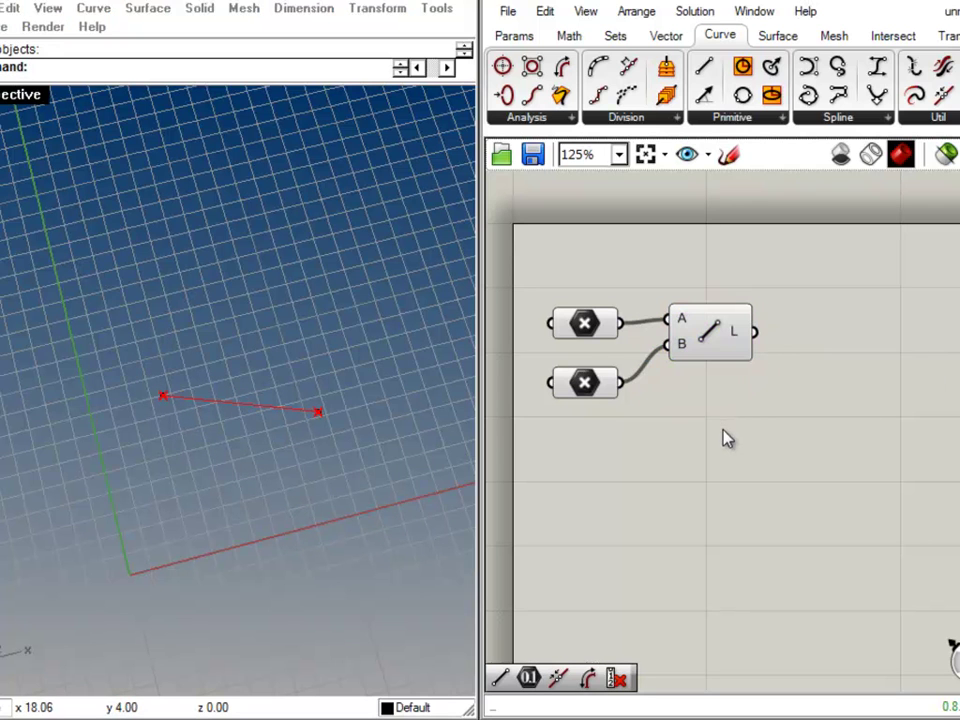
pyautogui.click(271, 446)
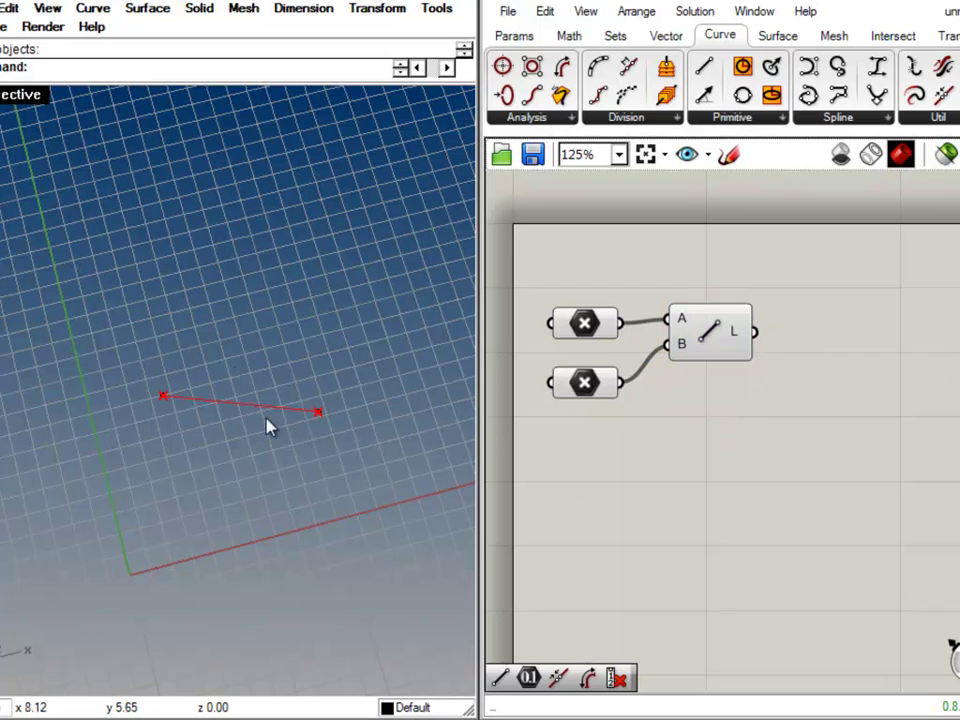
pyautogui.moveTo(716, 347); pyautogui.dragTo(705, 371)
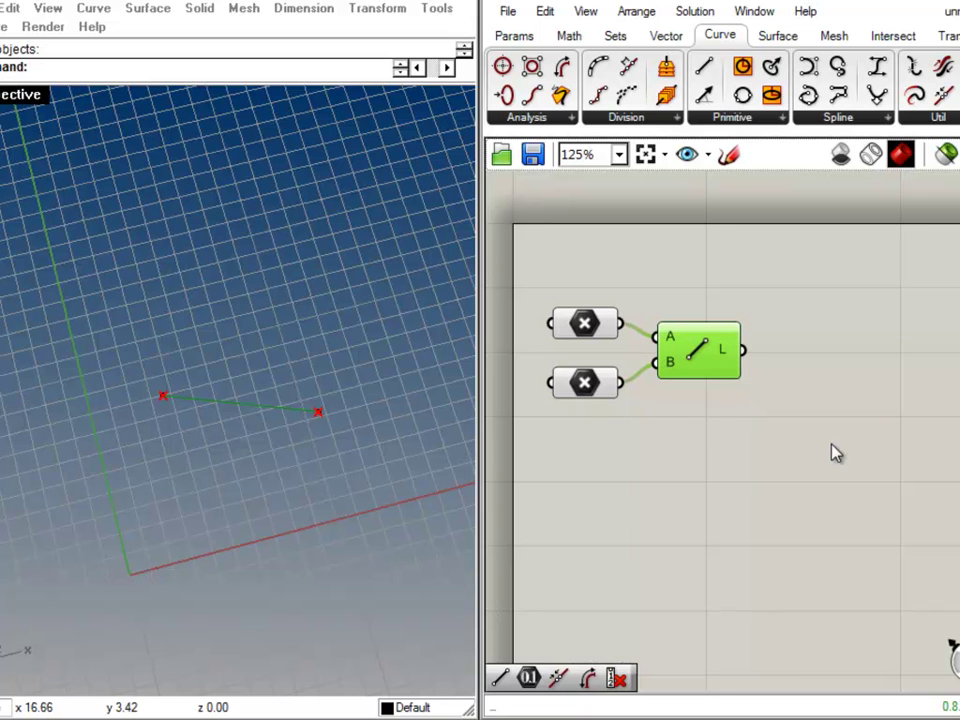
pyautogui.click(583, 388)
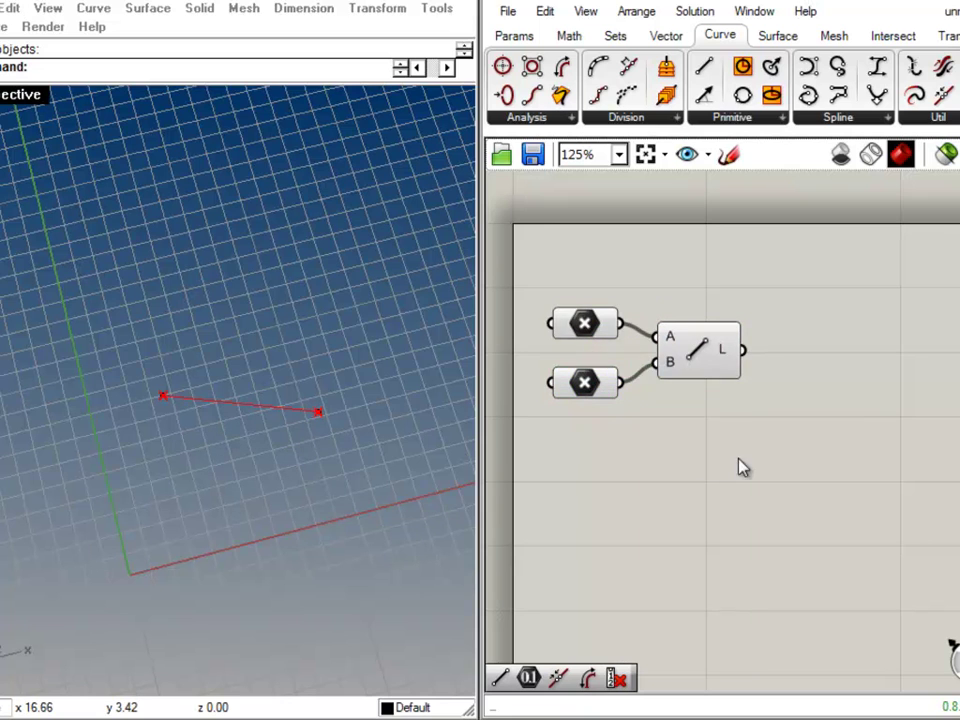
pyautogui.moveTo(739, 467); pyautogui.dragTo(537, 292)
pyautogui.moveTo(360, 407); pyautogui.dragTo(240, 420, button='right')
pyautogui.click(709, 461)
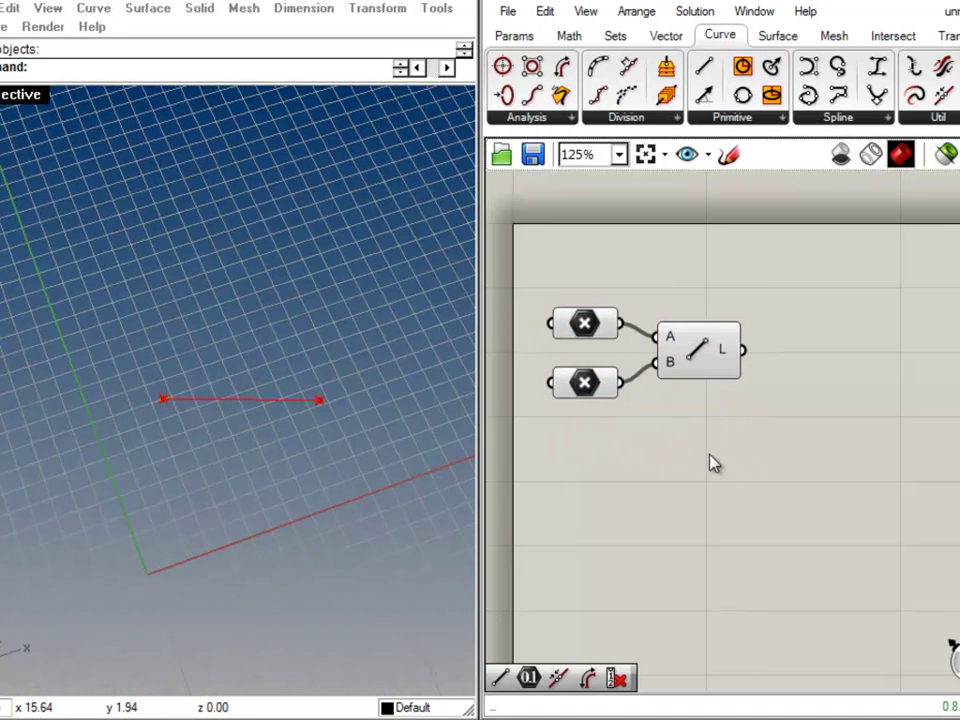
# Step: Turn off the preview of the lower Point parameter and move the parameter slightly down
pyautogui.click(583, 386)
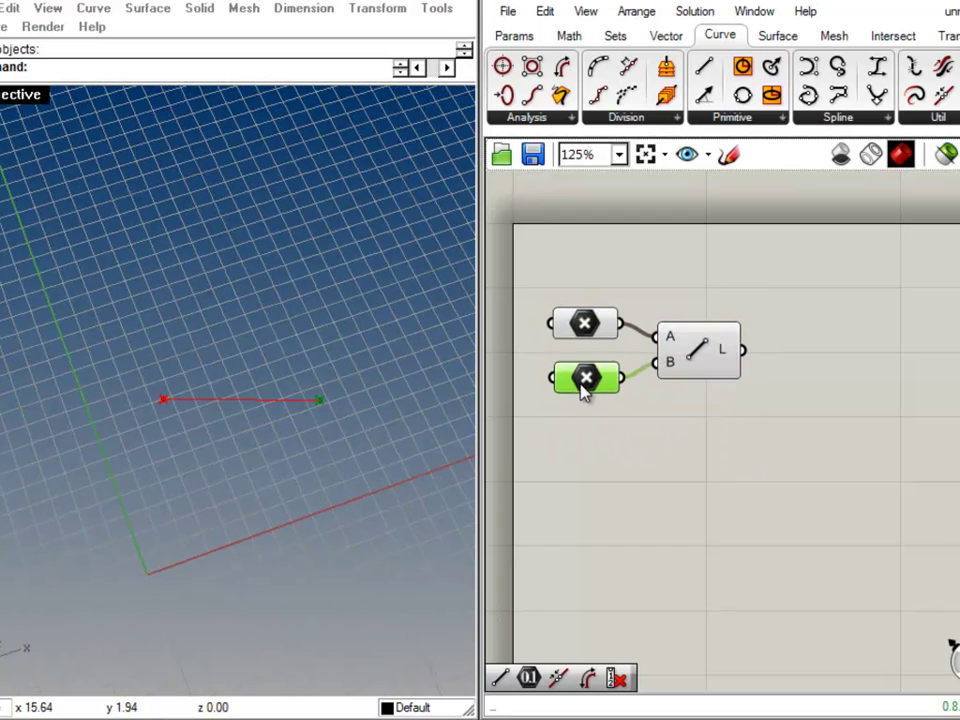
pyautogui.moveTo(585, 420)
pyautogui.mouseDown()
pyautogui.moveTo(600, 444)
pyautogui.moveTo(590, 422)
pyautogui.mouseUp()
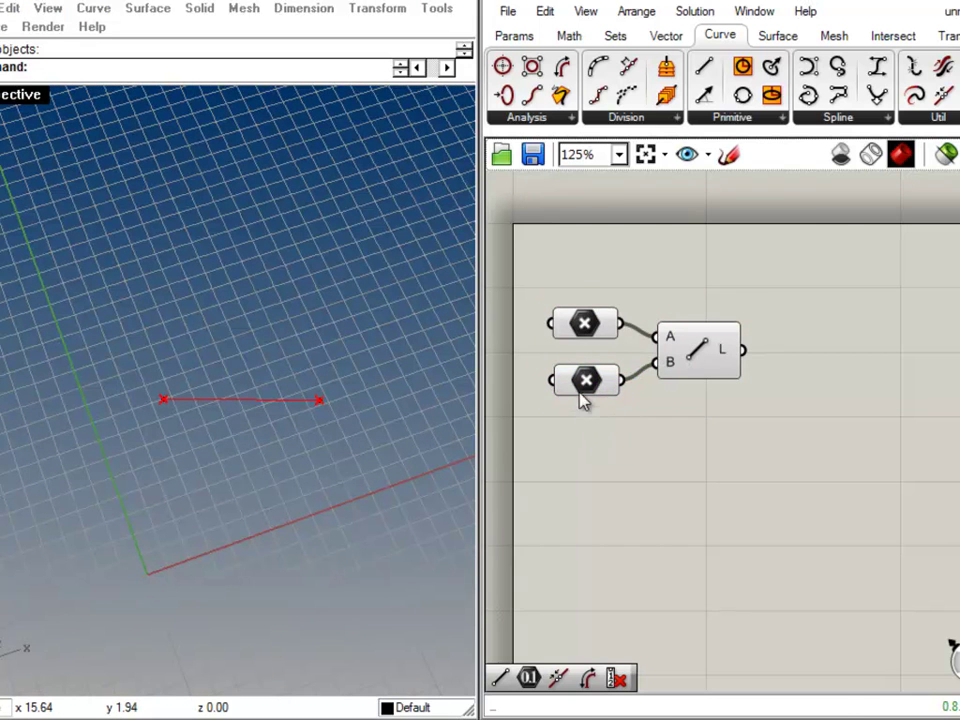
pyautogui.rightClick(581, 390)
pyautogui.click(645, 211)
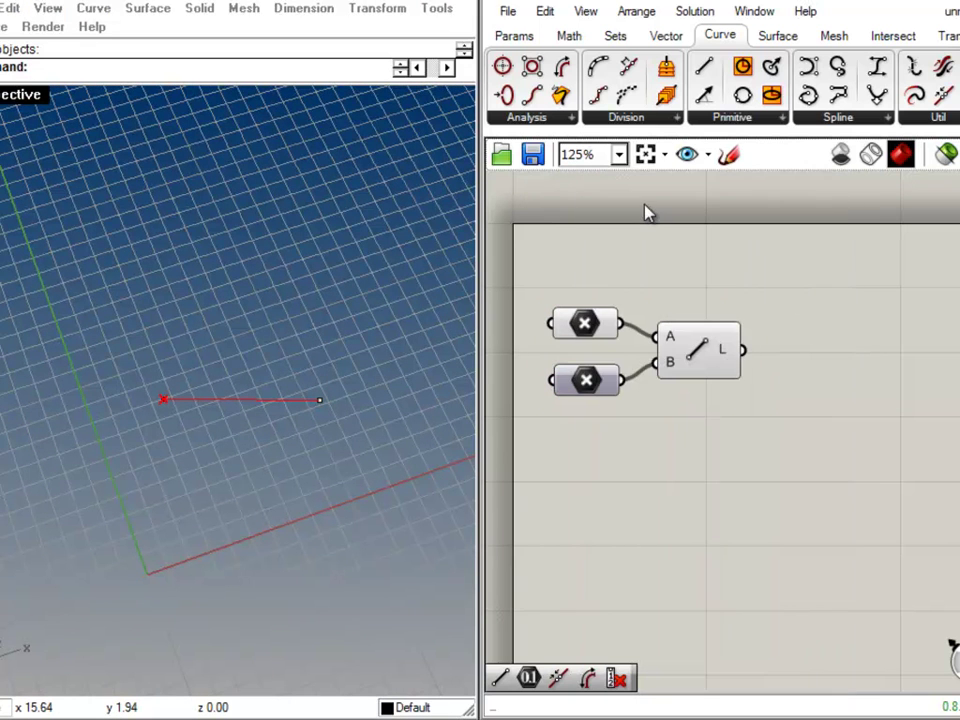
pyautogui.moveTo(585, 398); pyautogui.dragTo(582, 411)
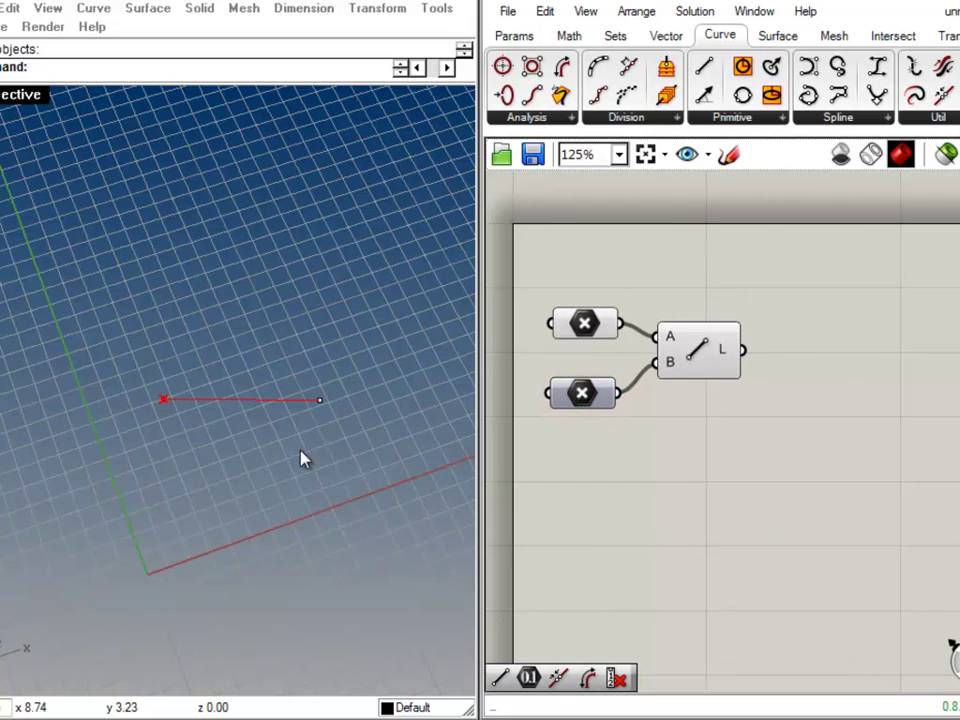
# Step: Turn off the preview of the upper Point parameter so its marker is hidden in the Perspective viewport
pyautogui.scroll(5, 310, 420)
pyautogui.scroll(-3, 310, 421)
pyautogui.moveTo(291, 363); pyautogui.dragTo(352, 408)
pyautogui.scroll(-5, 351, 450)
pyautogui.moveTo(351, 450); pyautogui.dragTo(334, 494, button='right')
pyautogui.click(582, 330)
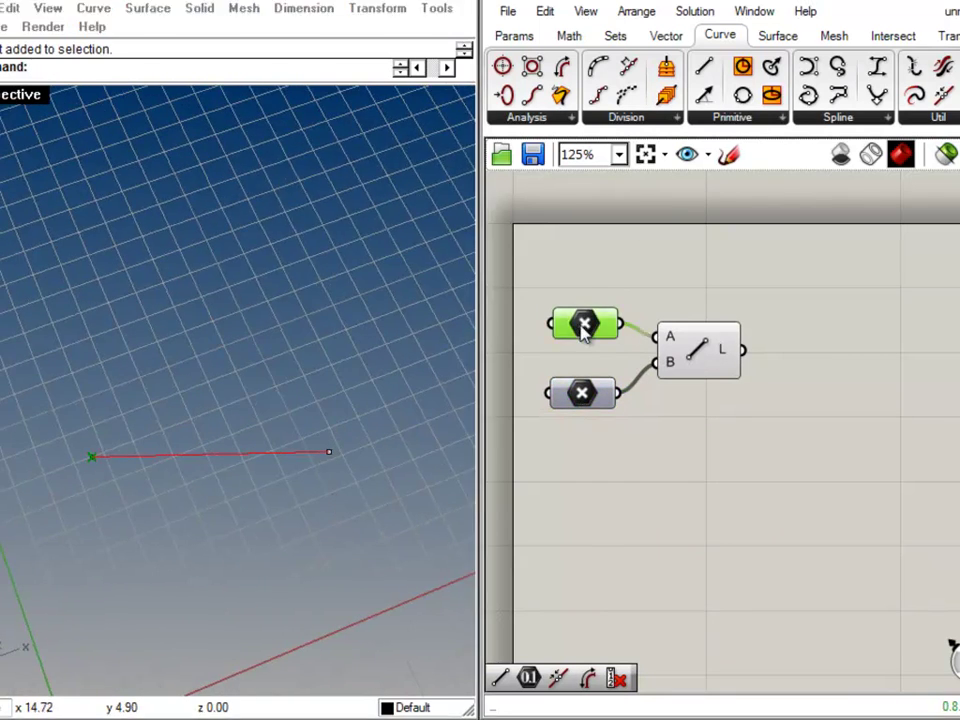
pyautogui.middleClick(645, 278)
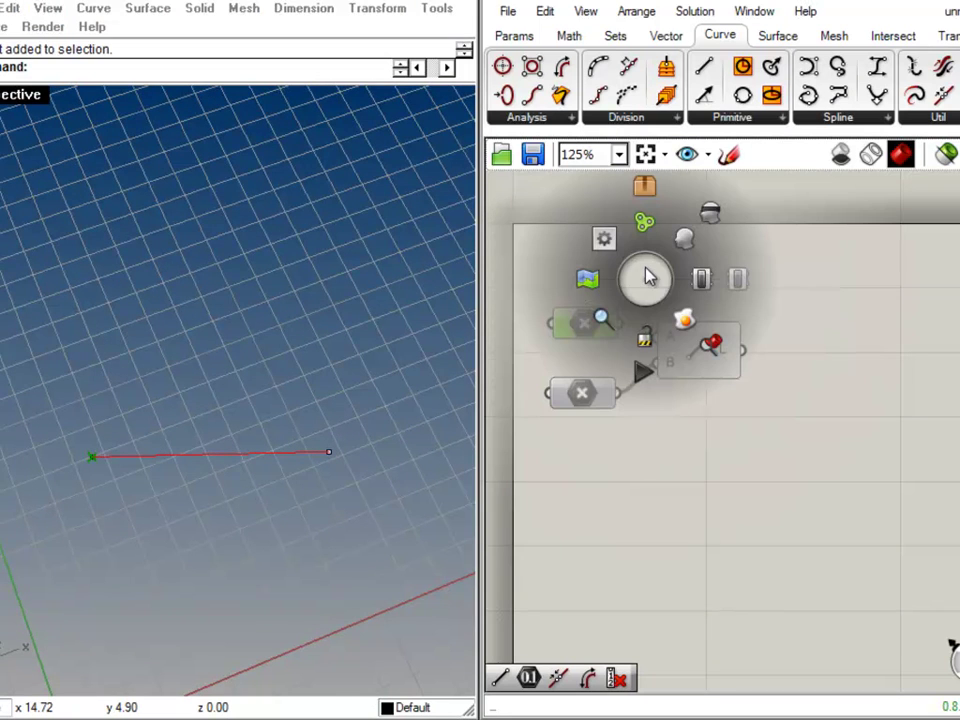
pyautogui.click(711, 216)
pyautogui.click(780, 280)
pyautogui.moveTo(197, 543); pyautogui.dragTo(182, 559, button='right')
pyautogui.keyDown('shift'); pyautogui.moveTo(230, 486); pyautogui.dragTo(258, 414, button='right'); pyautogui.keyUp('shift')
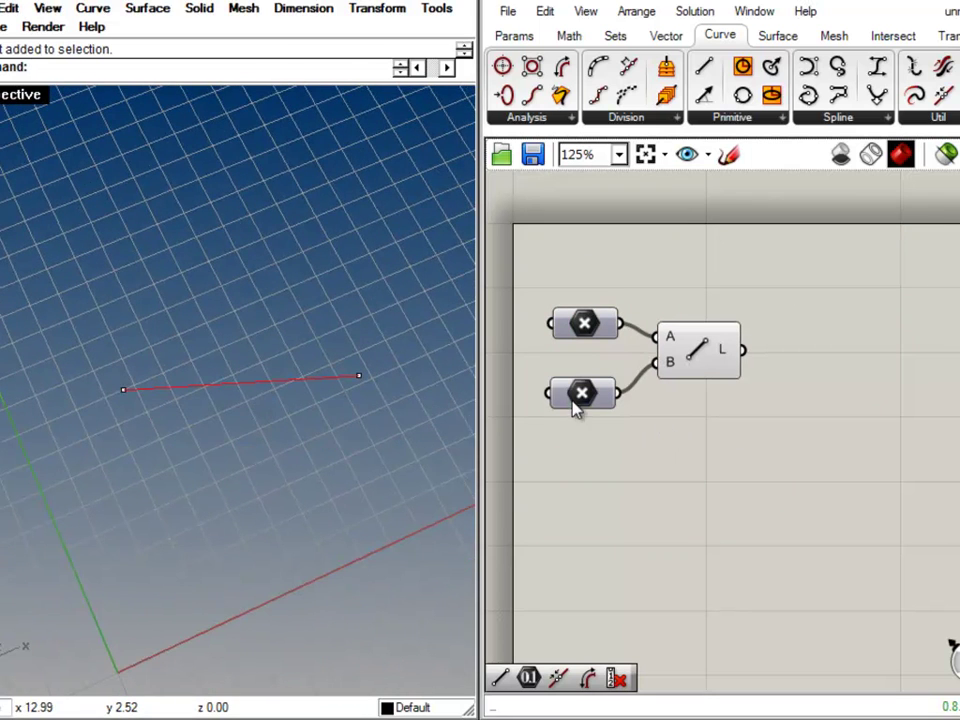
# Step: Move the line's endpoint farther from the Y axis closer to the other point in the Perspective viewport
pyautogui.click(572, 402)
pyautogui.click(593, 332)
pyautogui.click(609, 468)
pyautogui.moveTo(387, 405); pyautogui.dragTo(325, 334)
pyautogui.moveTo(359, 375); pyautogui.dragTo(285, 390)
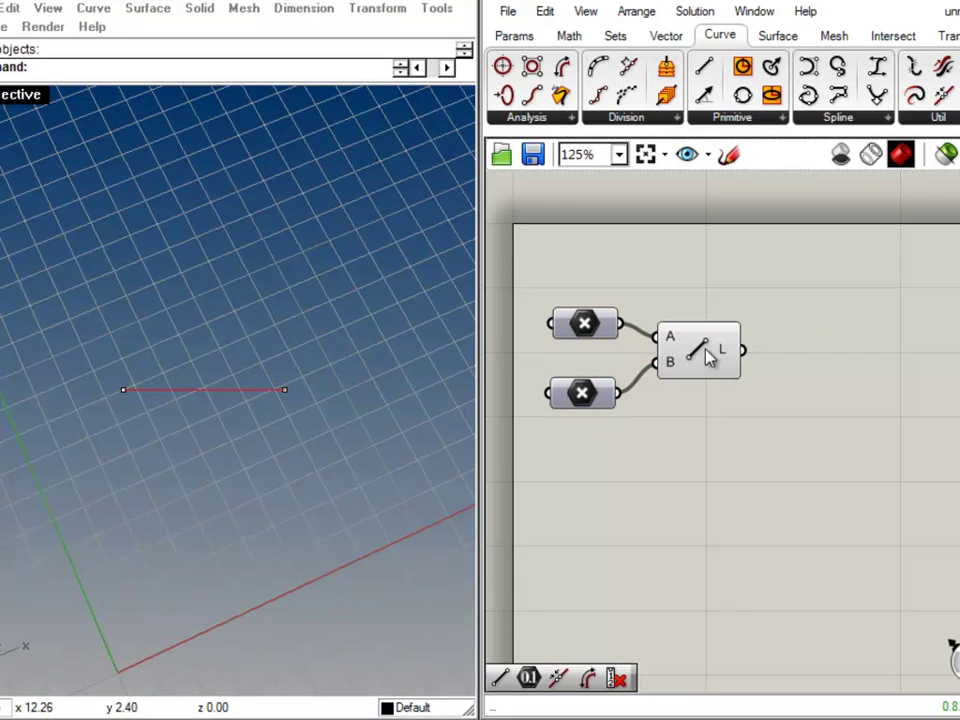
# Step: Move the Line component slightly down and to the right, and turn off its preview
pyautogui.moveTo(703, 368); pyautogui.dragTo(720, 388)
pyautogui.click(717, 380)
pyautogui.middleClick(798, 290)
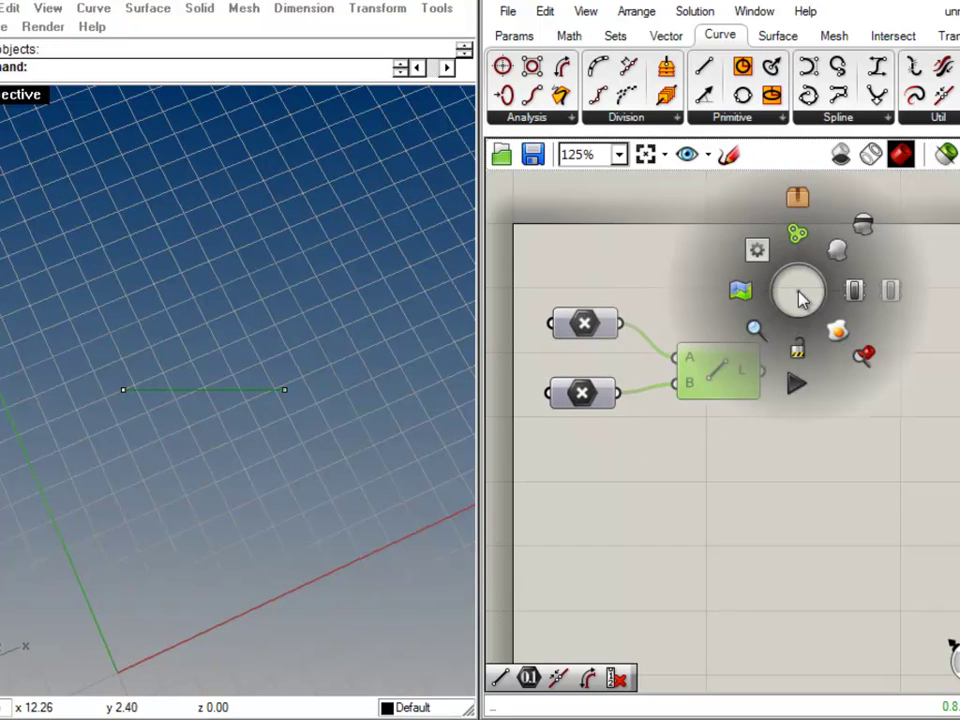
pyautogui.click(864, 221)
pyautogui.click(850, 350)
pyautogui.moveTo(407, 508); pyautogui.dragTo(300, 481, button='right')
pyautogui.moveTo(306, 411); pyautogui.dragTo(40, 302)
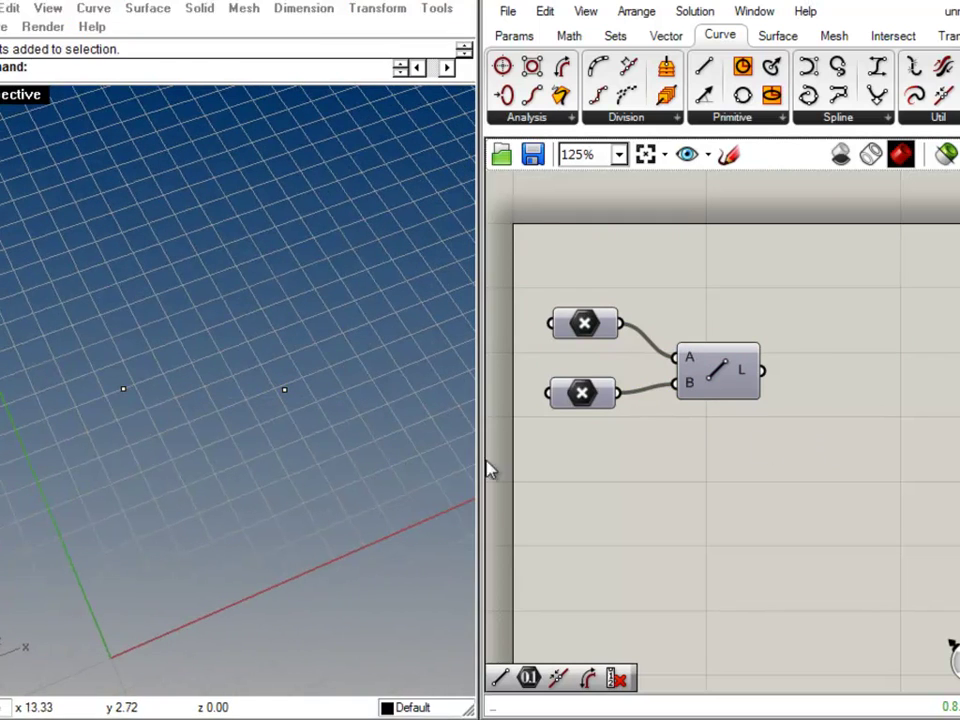
# Step: Turn the Line component's preview back on and highlight all three components' output in the viewport
pyautogui.rightClick(714, 376)
pyautogui.click(789, 413)
pyautogui.moveTo(813, 484); pyautogui.dragTo(548, 295)
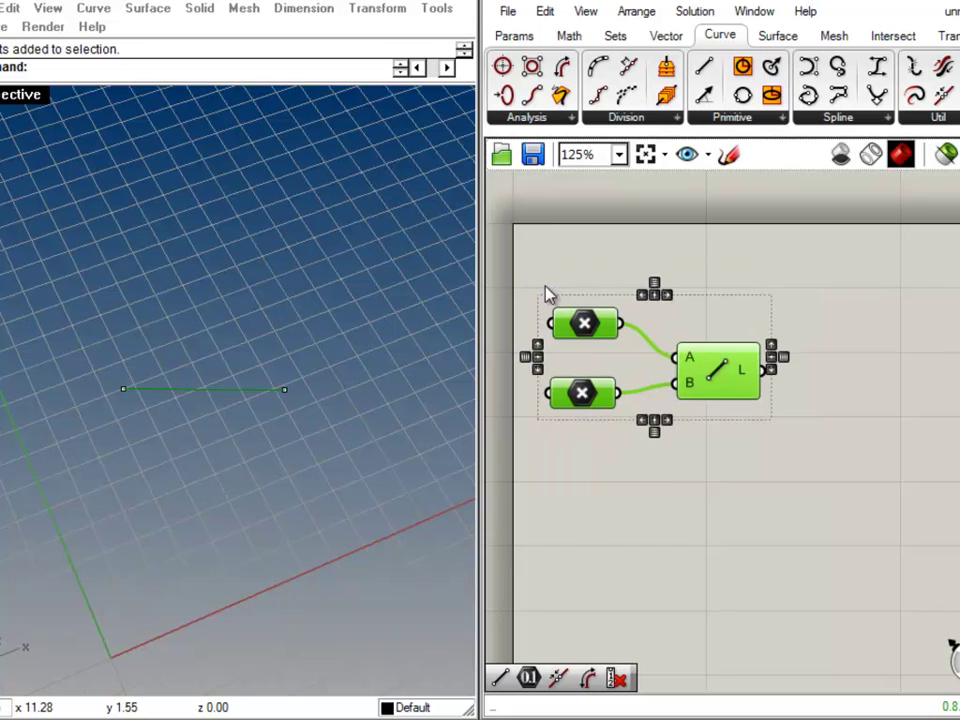
pyautogui.click(572, 364)
# Step: Rearrange the components with the Line farther right, vertically centred between the two Point parameters
pyautogui.click(583, 321)
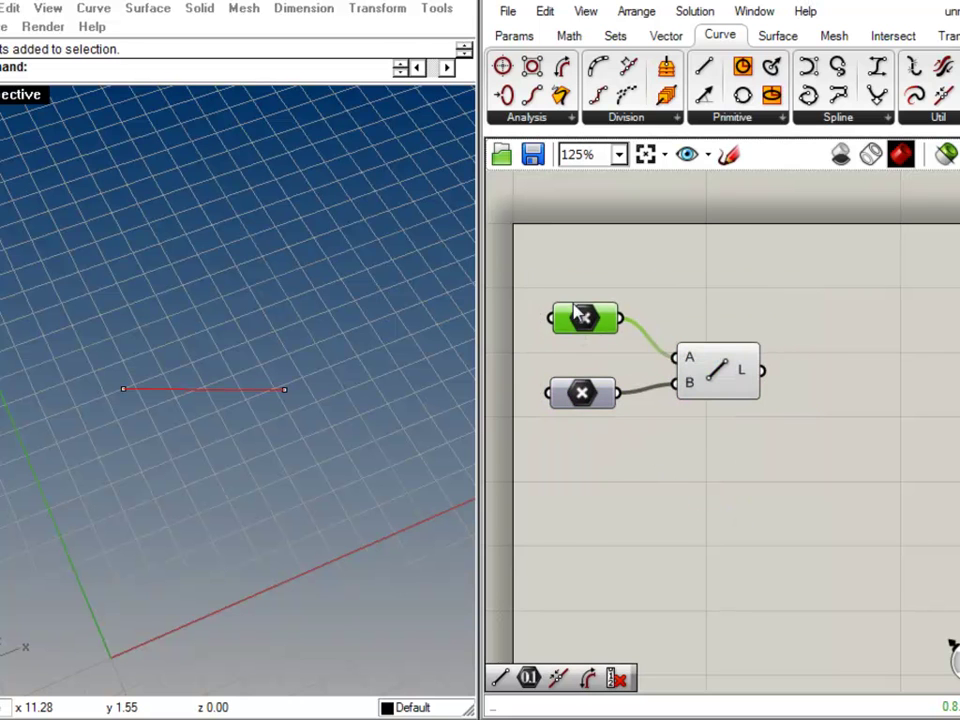
pyautogui.click(578, 394)
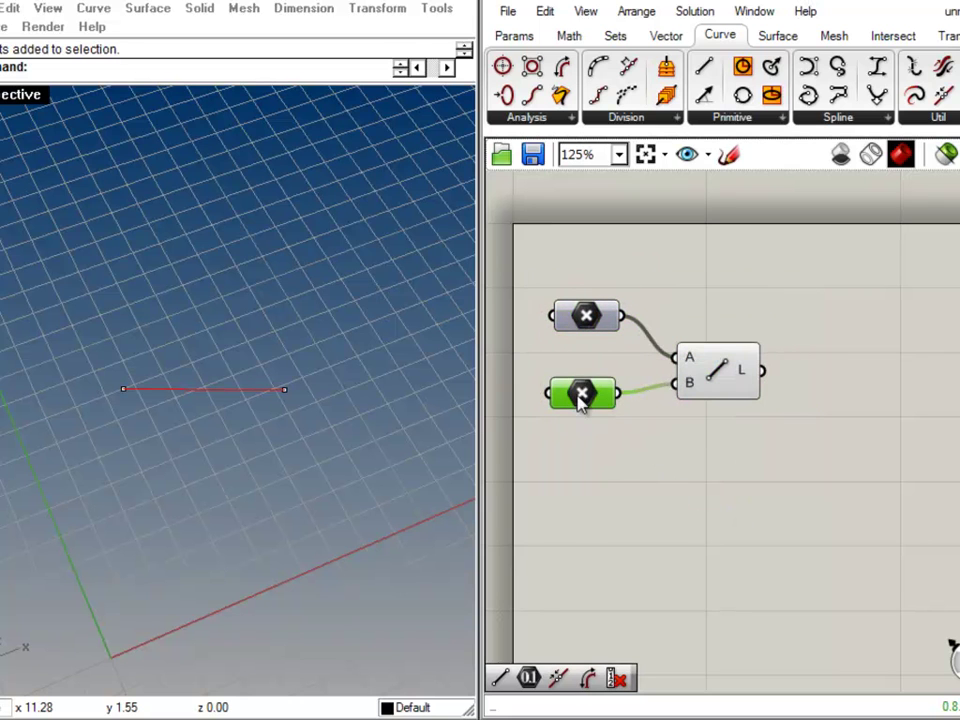
pyautogui.click(514, 35)
pyautogui.click(643, 311)
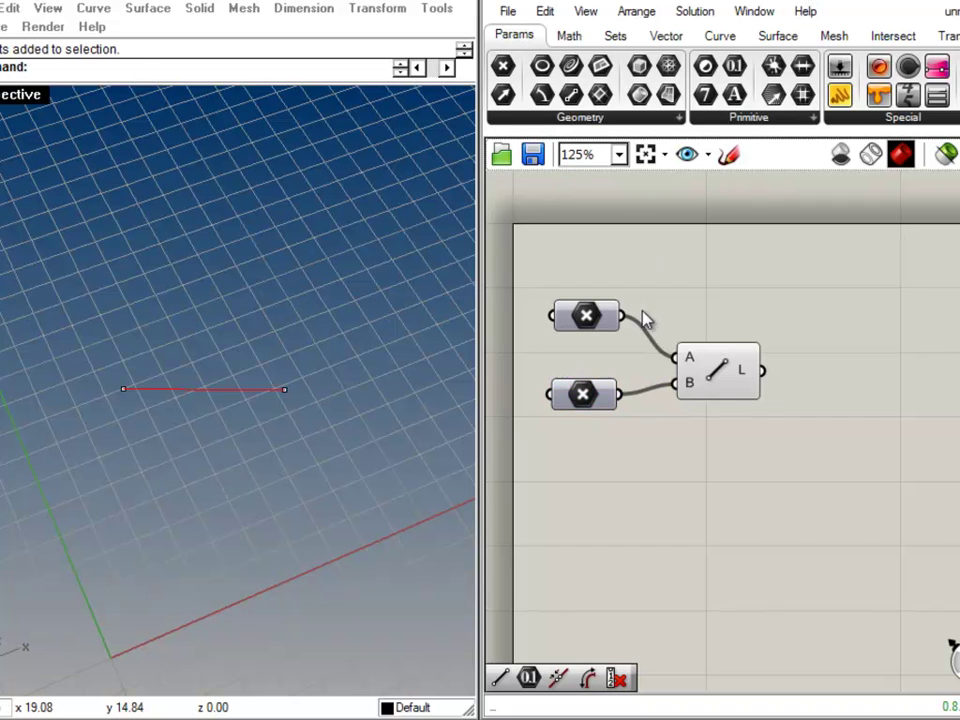
pyautogui.moveTo(634, 437); pyautogui.dragTo(619, 478, button='right')
pyautogui.click(707, 421)
pyautogui.moveTo(707, 429); pyautogui.dragTo(776, 381)
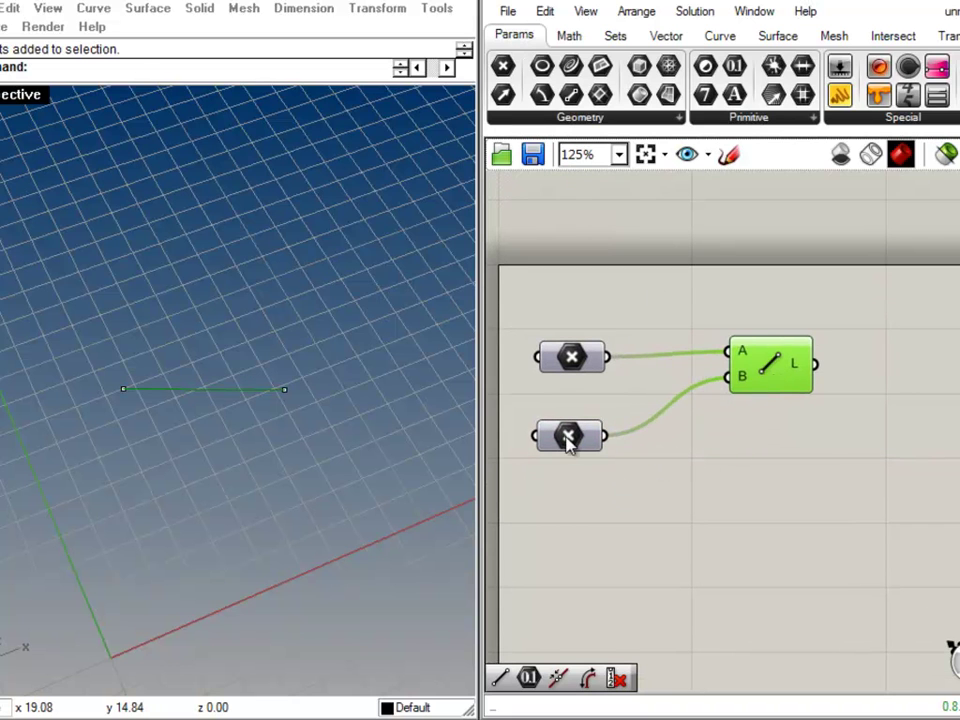
pyautogui.moveTo(568, 443); pyautogui.dragTo(573, 413)
pyautogui.click(660, 420)
pyautogui.moveTo(766, 376); pyautogui.dragTo(751, 391)
pyautogui.click(733, 515)
# Step: Add an Addition component on the empty canvas below the Line component and inspect its inputs and output
pyautogui.moveTo(731, 526); pyautogui.dragTo(736, 310, button='right')
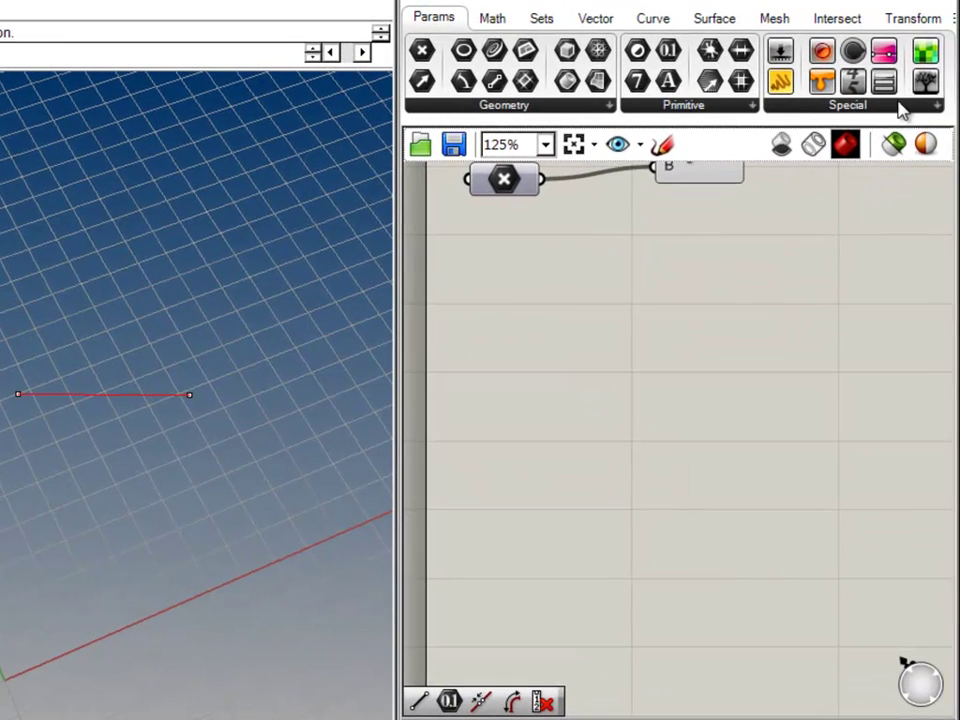
pyautogui.click(903, 108)
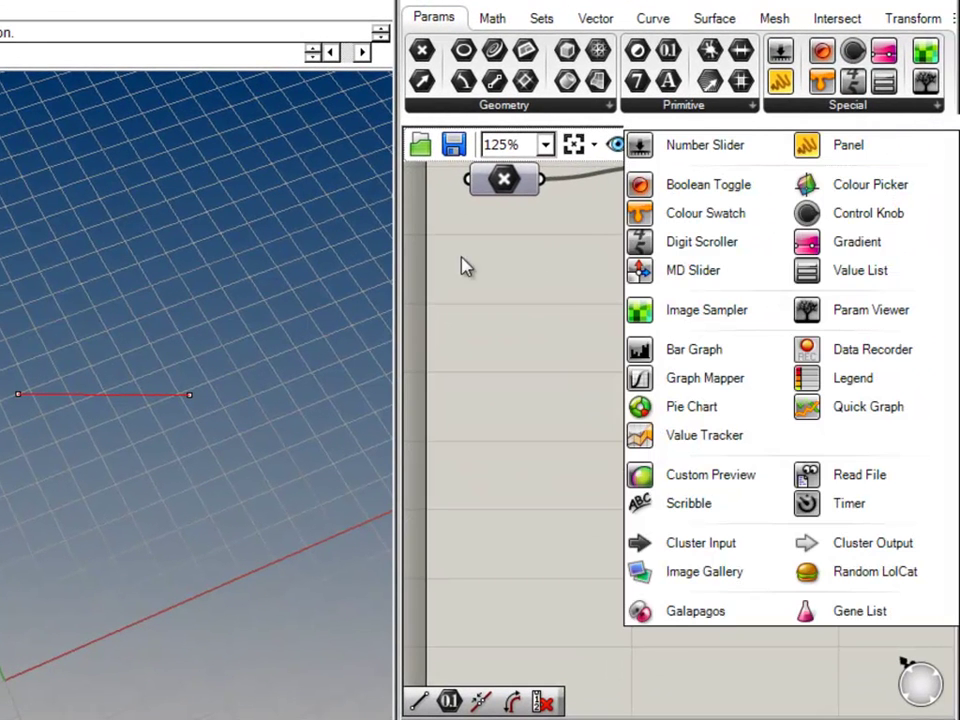
pyautogui.click(548, 316)
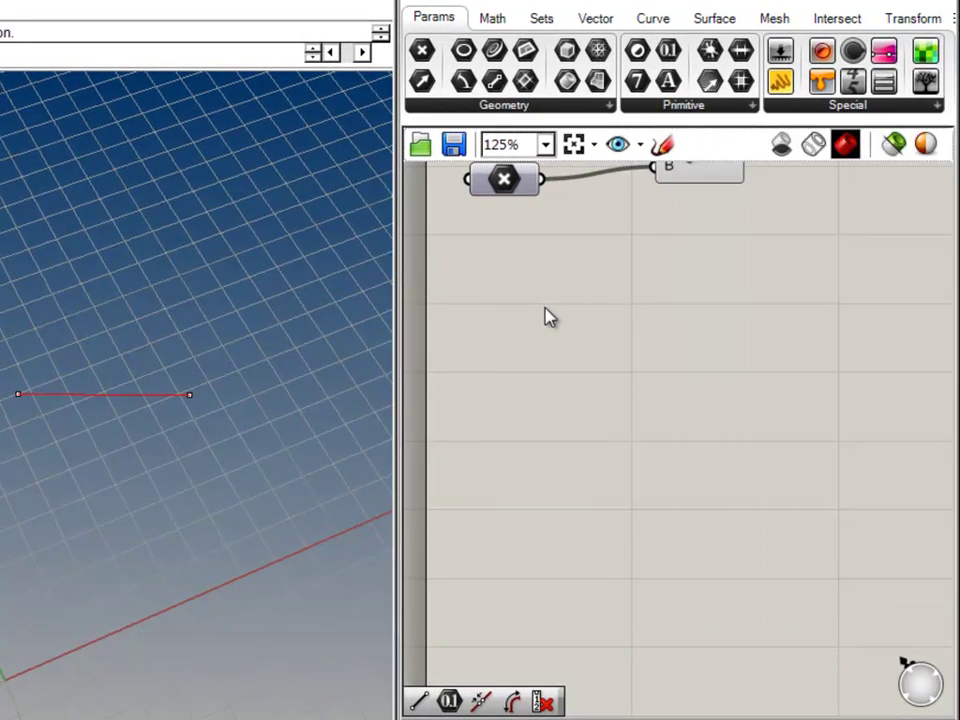
pyautogui.click(494, 19)
pyautogui.moveTo(593, 52); pyautogui.dragTo(701, 381)
pyautogui.click(719, 460)
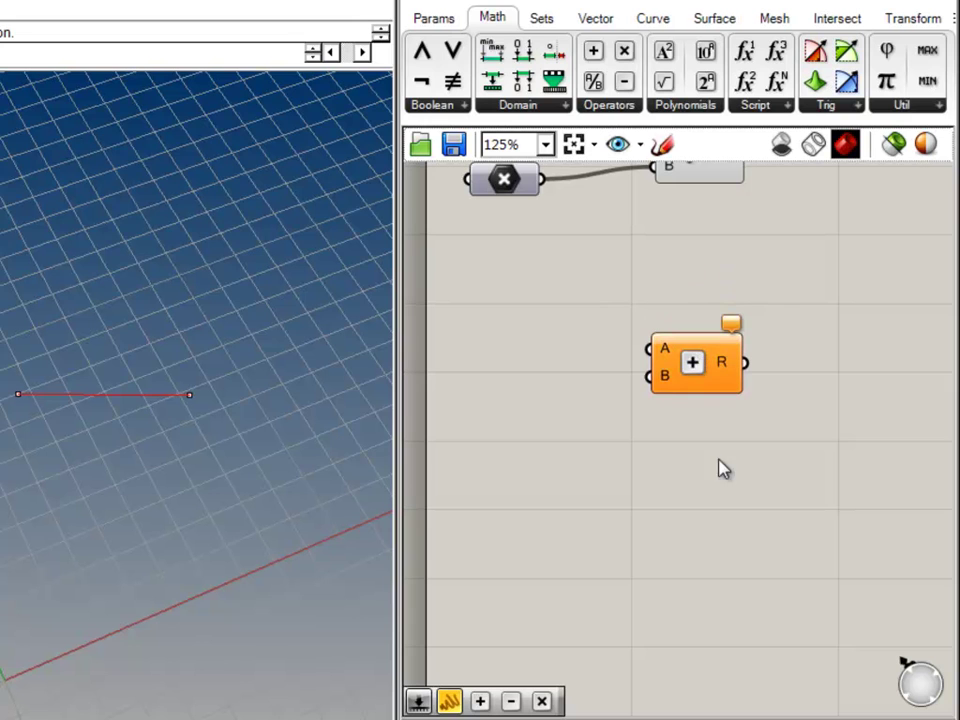
pyautogui.moveTo(665, 360)
pyautogui.moveTo(731, 370)
pyautogui.moveTo(731, 268); pyautogui.dragTo(731, 289, button='right')
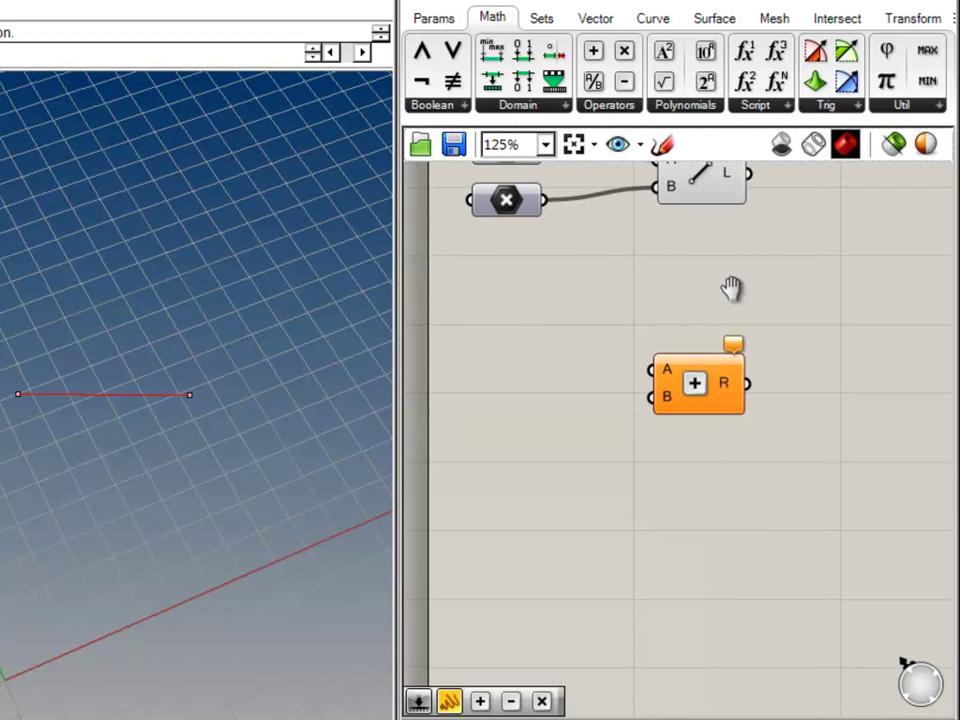
# Step: Place a Number Slider to the left of the Addition component, leaving a gap between them for wires
pyautogui.click(432, 18)
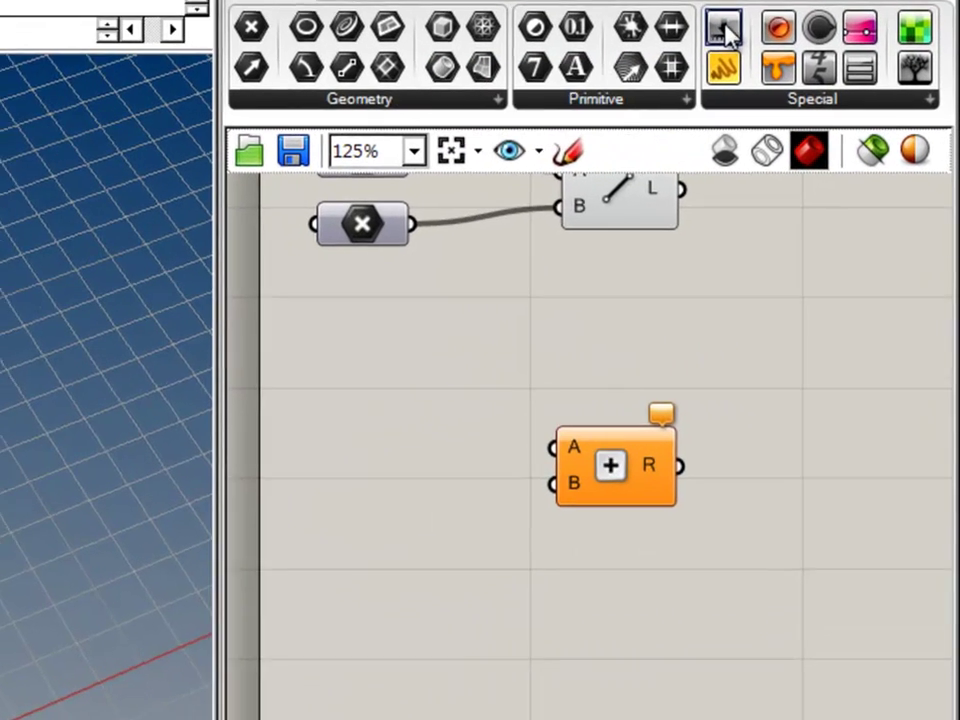
pyautogui.moveTo(783, 55); pyautogui.dragTo(510, 392)
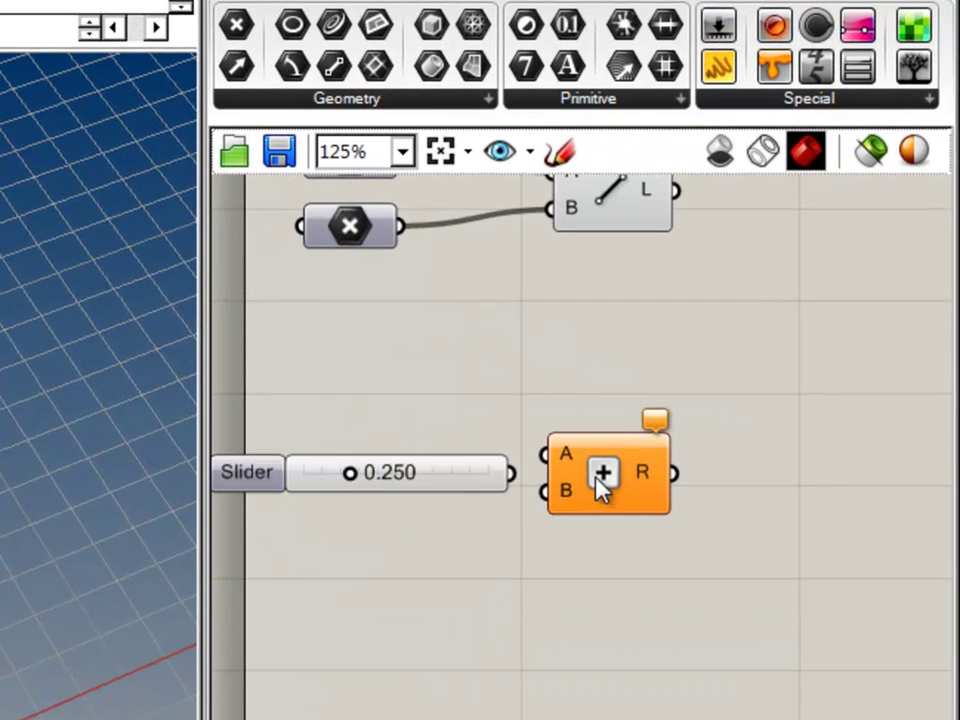
pyautogui.moveTo(600, 488); pyautogui.dragTo(694, 510)
pyautogui.moveTo(251, 483); pyautogui.dragTo(311, 469)
pyautogui.click(407, 546)
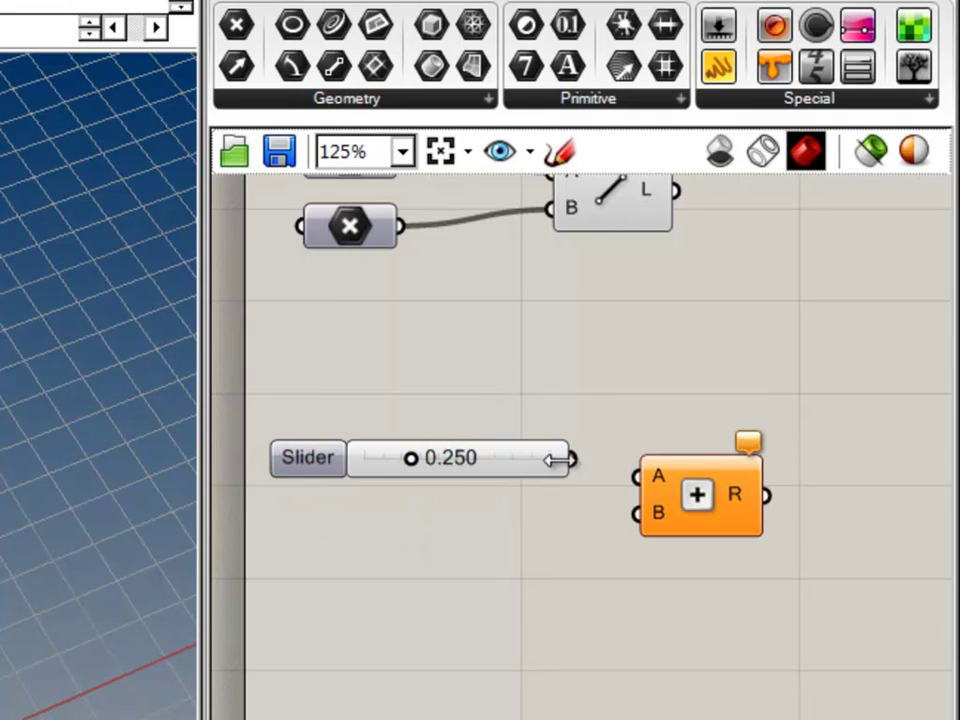
# Step: Connect the slider to Addition input A, and connect a duplicate of it placed just below to input B
pyautogui.moveTo(569, 459); pyautogui.dragTo(637, 476)
pyautogui.keyDown('alt'); pyautogui.moveTo(315, 465); pyautogui.dragTo(320, 562); pyautogui.keyUp('alt')
pyautogui.moveTo(573, 541); pyautogui.dragTo(637, 516)
# Step: Duplicate the lower slider beneath itself and delete the copy, twice
pyautogui.moveTo(315, 555); pyautogui.dragTo(318, 618)
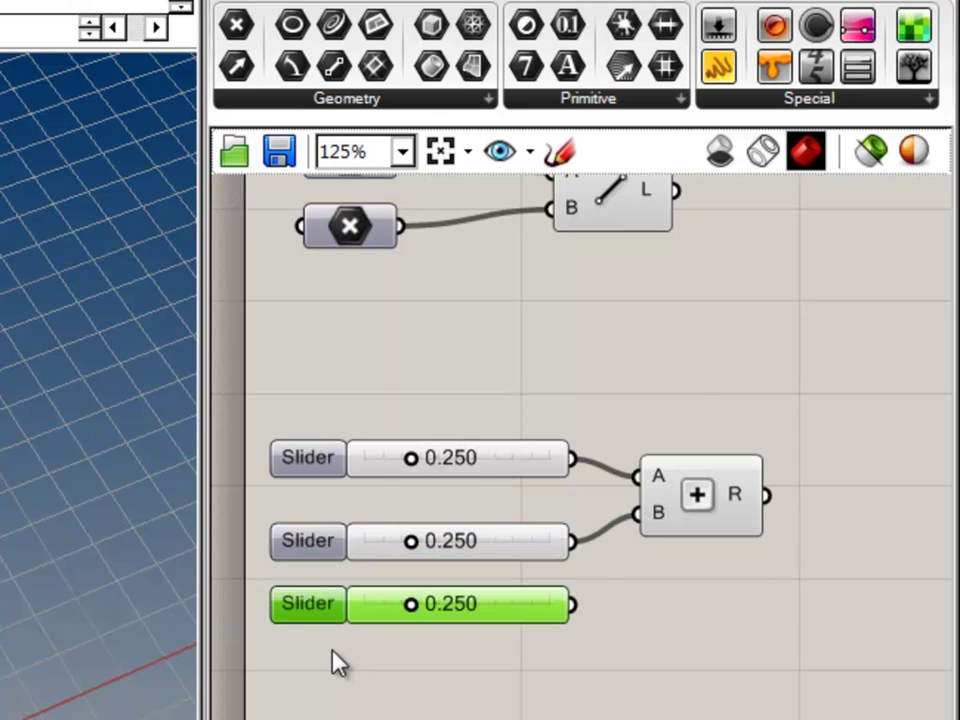
pyautogui.press('Delete')
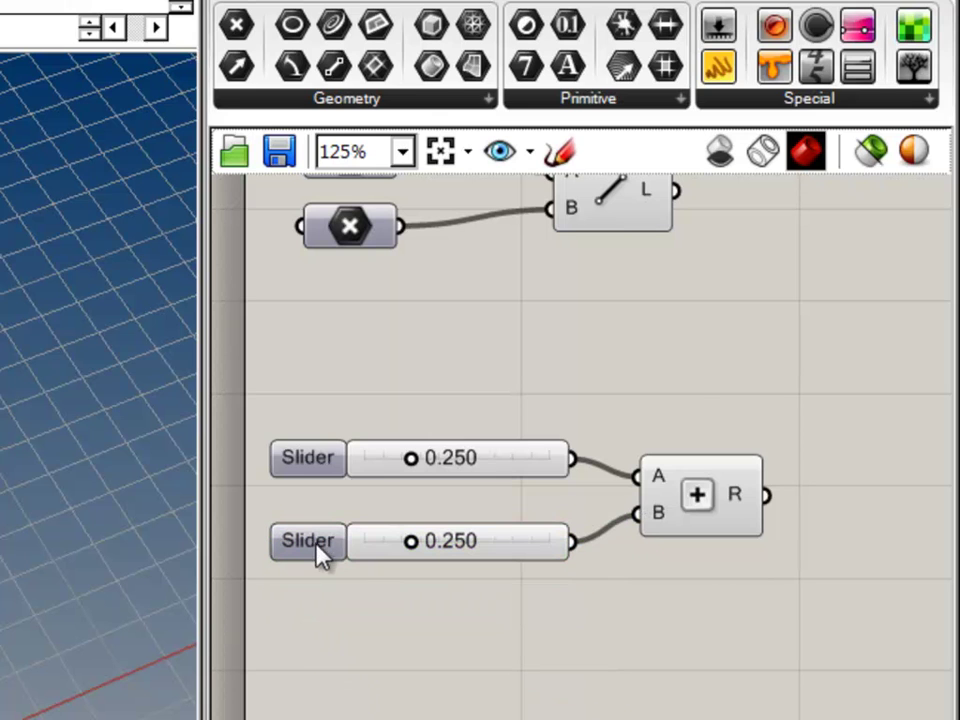
pyautogui.click(318, 548)
pyautogui.keyDown('alt'); pyautogui.moveTo(318, 548); pyautogui.dragTo(354, 681); pyautogui.keyUp('alt')
pyautogui.press('Delete')
# Step: Move the lower slider up closer to the upper one and set its value to 0.522
pyautogui.moveTo(324, 553); pyautogui.dragTo(328, 536)
pyautogui.click(428, 612)
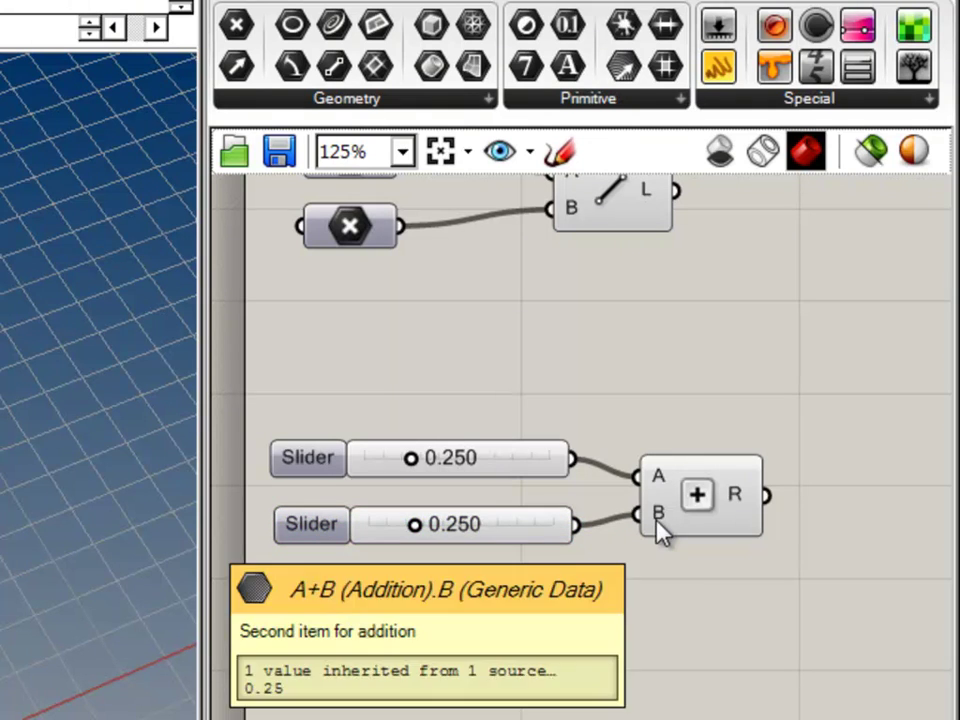
pyautogui.moveTo(412, 524); pyautogui.dragTo(465, 524)
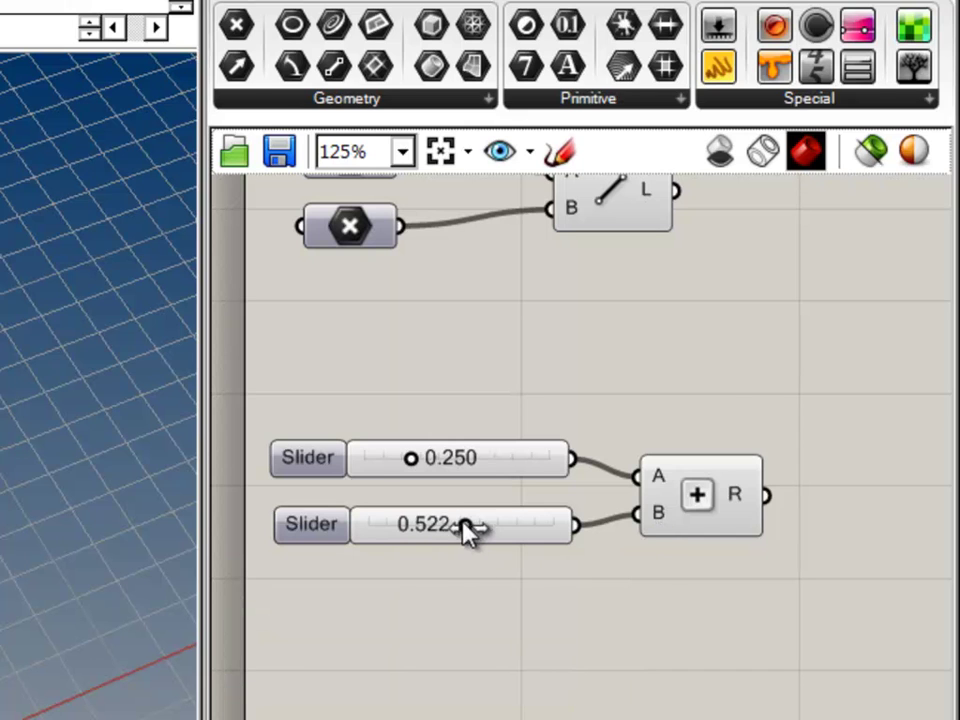
# Step: Examine the values held by the Addition component's A and B inputs and its R output
pyautogui.moveTo(654, 520)
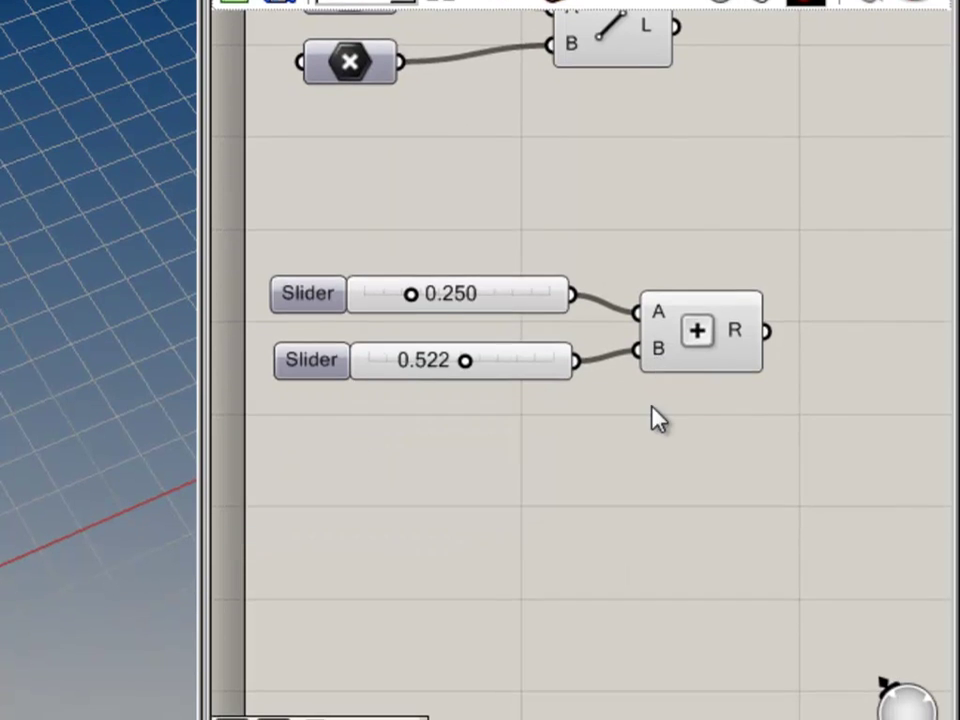
pyautogui.scroll(2, 660, 570)
pyautogui.moveTo(660, 322); pyautogui.dragTo(585, 420, button='right')
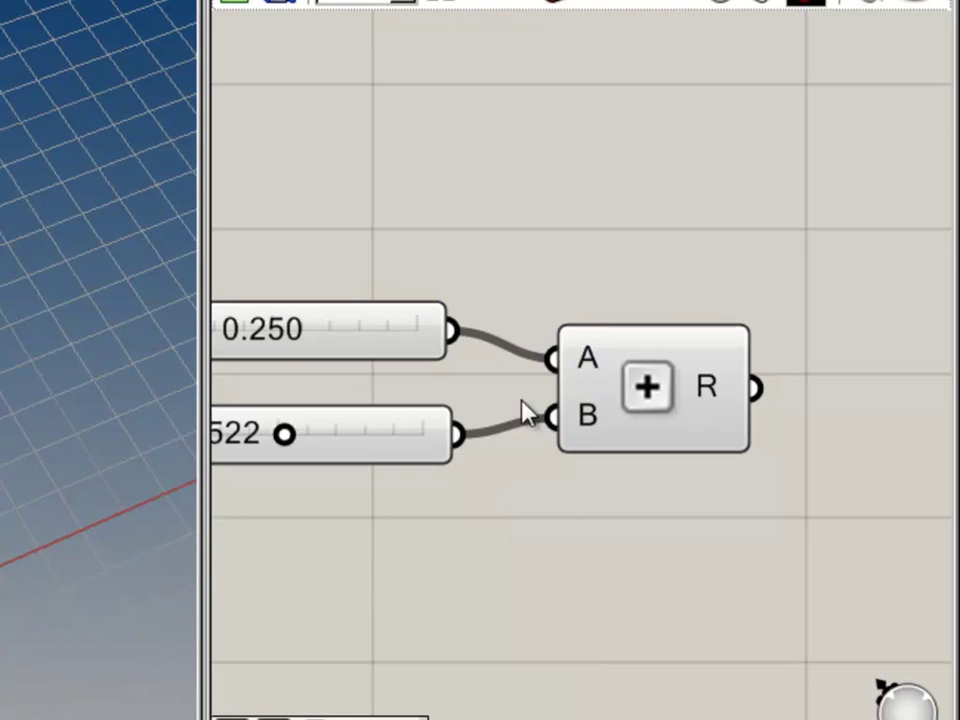
pyautogui.moveTo(588, 366)
pyautogui.moveTo(718, 390)
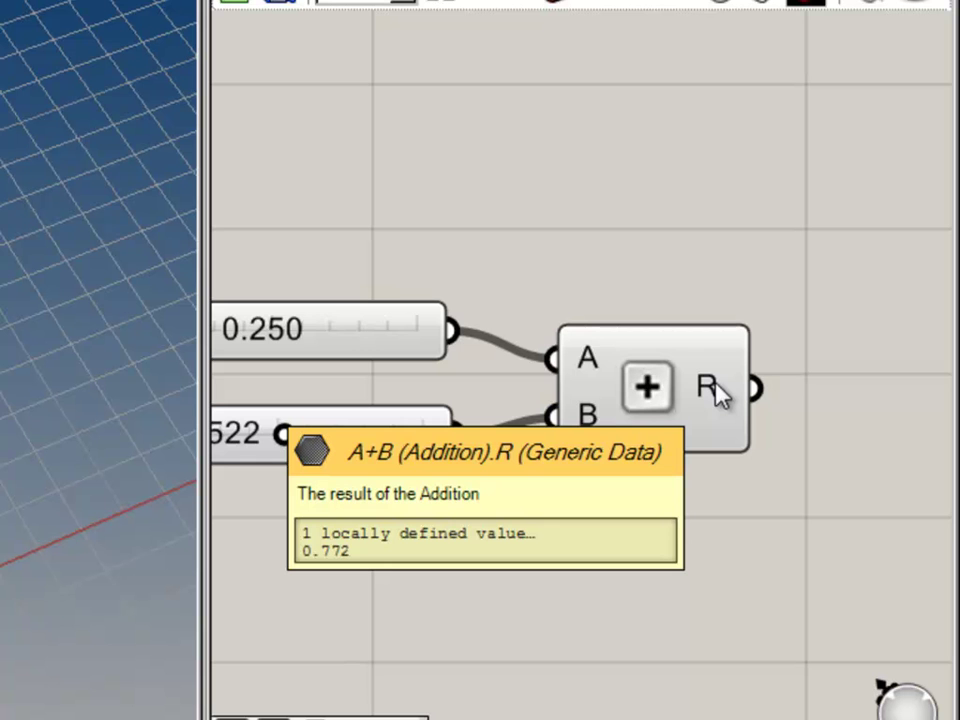
pyautogui.scroll(-3, 718, 392)
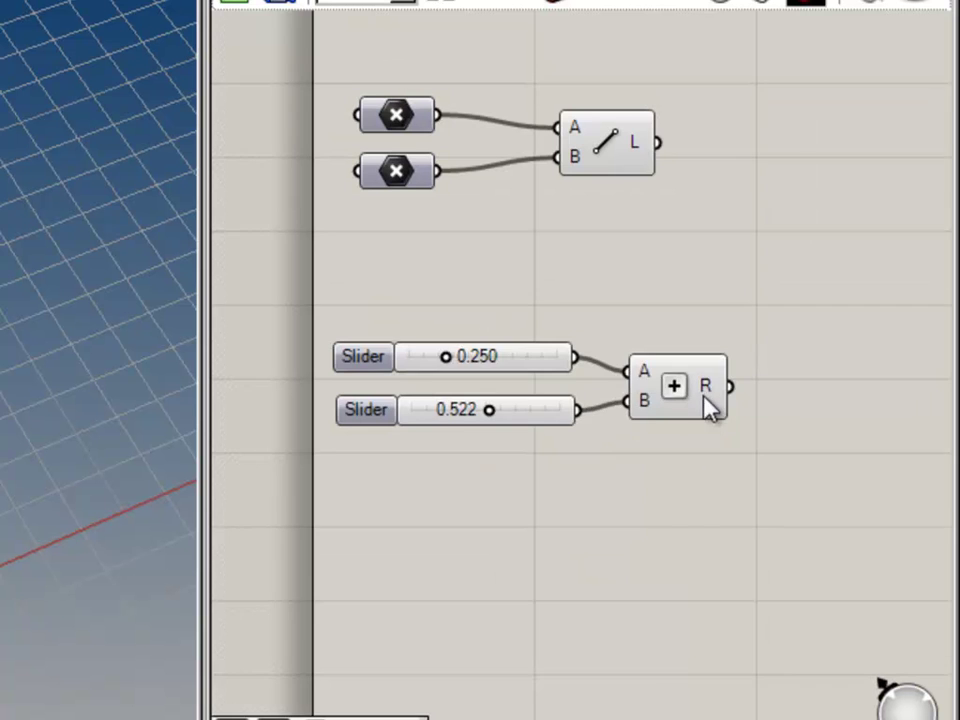
# Step: Add a Panel beside the Addition component, connect output R to it, and shift it close to the component
pyautogui.click(304, 352)
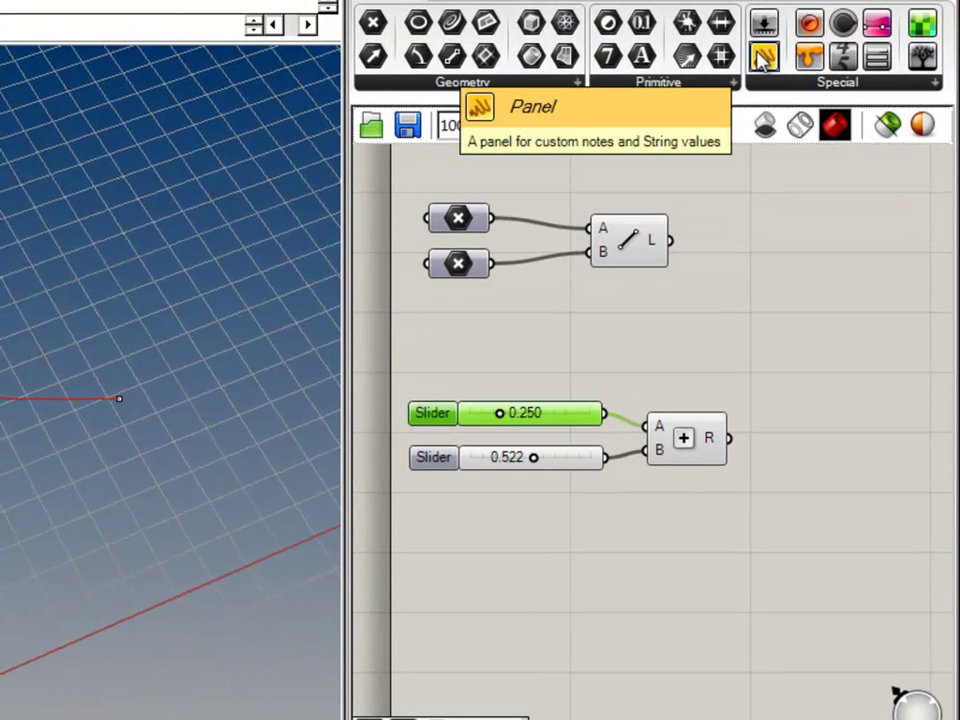
pyautogui.moveTo(762, 56); pyautogui.dragTo(830, 474)
pyautogui.click(780, 343)
pyautogui.moveTo(729, 438); pyautogui.dragTo(752, 450)
pyautogui.moveTo(941, 414); pyautogui.dragTo(843, 418)
pyautogui.moveTo(804, 458); pyautogui.dragTo(804, 446)
pyautogui.click(752, 465)
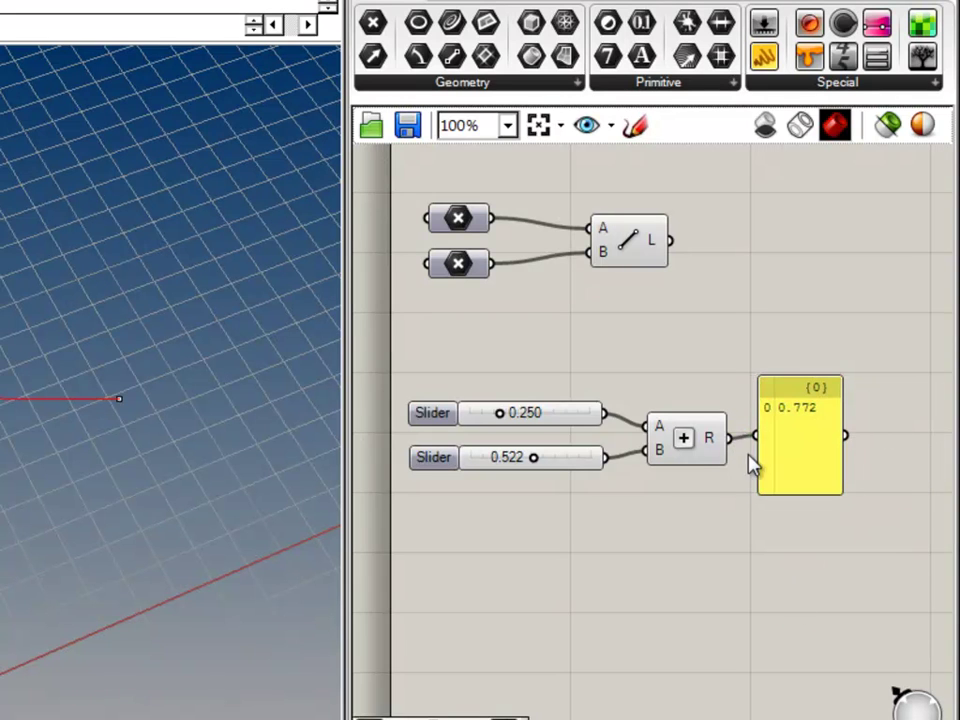
# Step: Try the upper slider at 0.410 and the lower at 0.170, and settle the upper slider at 0.226
pyautogui.scroll(5, 752, 465)
pyautogui.moveTo(765, 450); pyautogui.dragTo(529, 493, button='right')
pyautogui.scroll(-3, 750, 461)
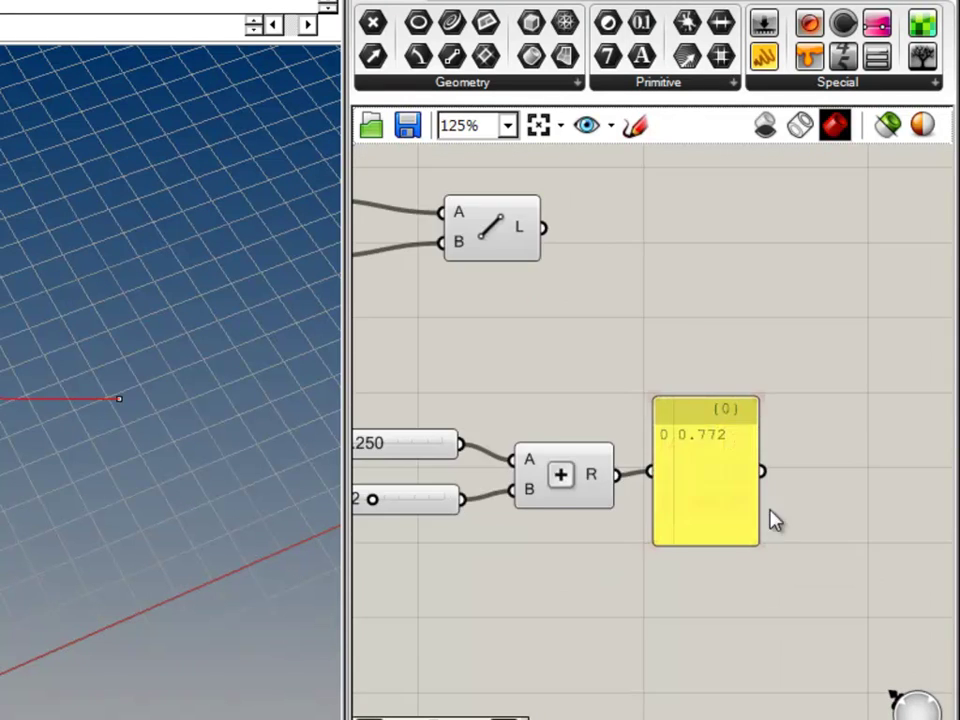
pyautogui.scroll(-2, 661, 545)
pyautogui.moveTo(654, 568); pyautogui.dragTo(731, 488, button='right')
pyautogui.scroll(2, 701, 439)
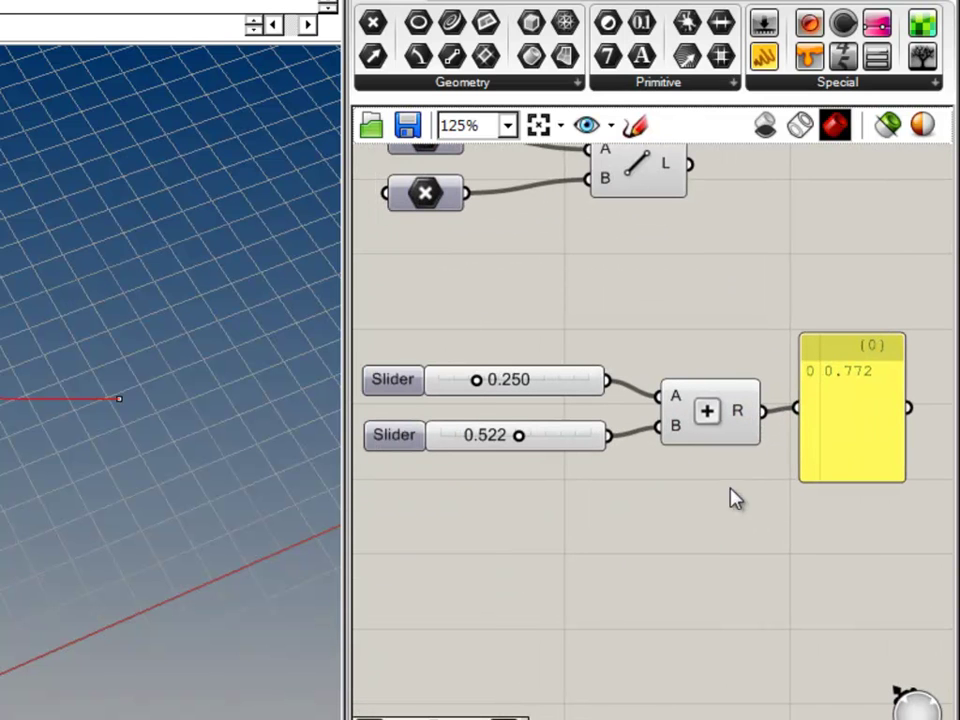
pyautogui.moveTo(476, 380); pyautogui.dragTo(502, 380)
pyautogui.moveTo(520, 436); pyautogui.dragTo(470, 445)
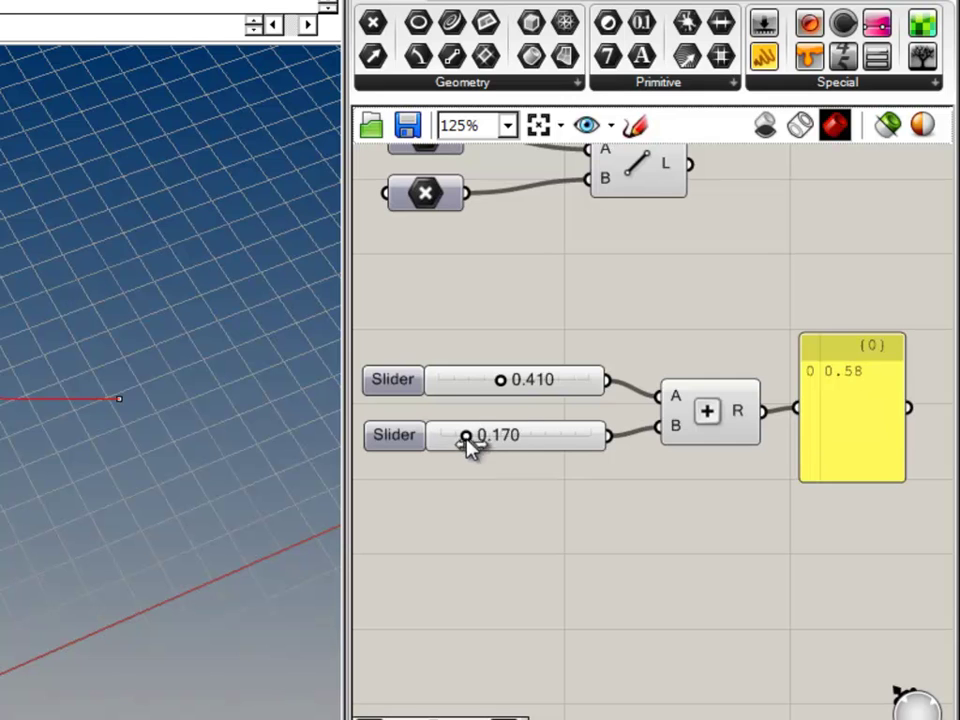
pyautogui.moveTo(501, 381); pyautogui.dragTo(474, 380)
# Step: Disconnect the Panel from output R, wire it into Addition input B, and put it in place of the deleted lower slider
pyautogui.moveTo(870, 436); pyautogui.dragTo(763, 412)
pyautogui.click(763, 279)
pyautogui.moveTo(868, 400); pyautogui.dragTo(662, 430)
pyautogui.click(390, 439)
pyautogui.press('Delete')
pyautogui.moveTo(503, 588); pyautogui.dragTo(525, 557)
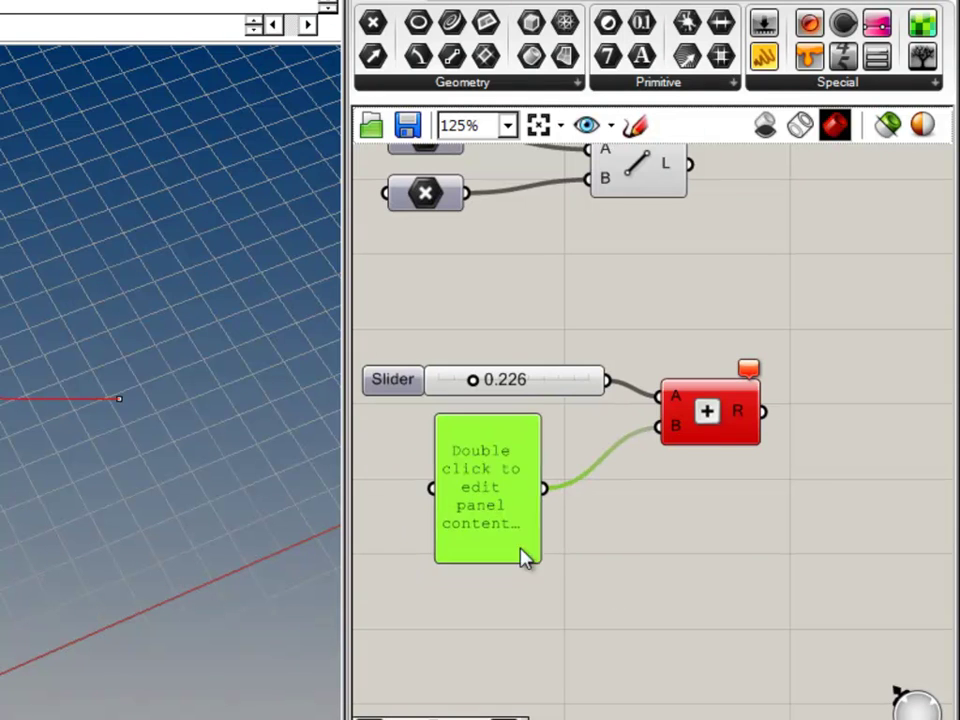
# Step: Replace the content of the Panel feeding Addition input B with the value 4
pyautogui.doubleClick(493, 482)
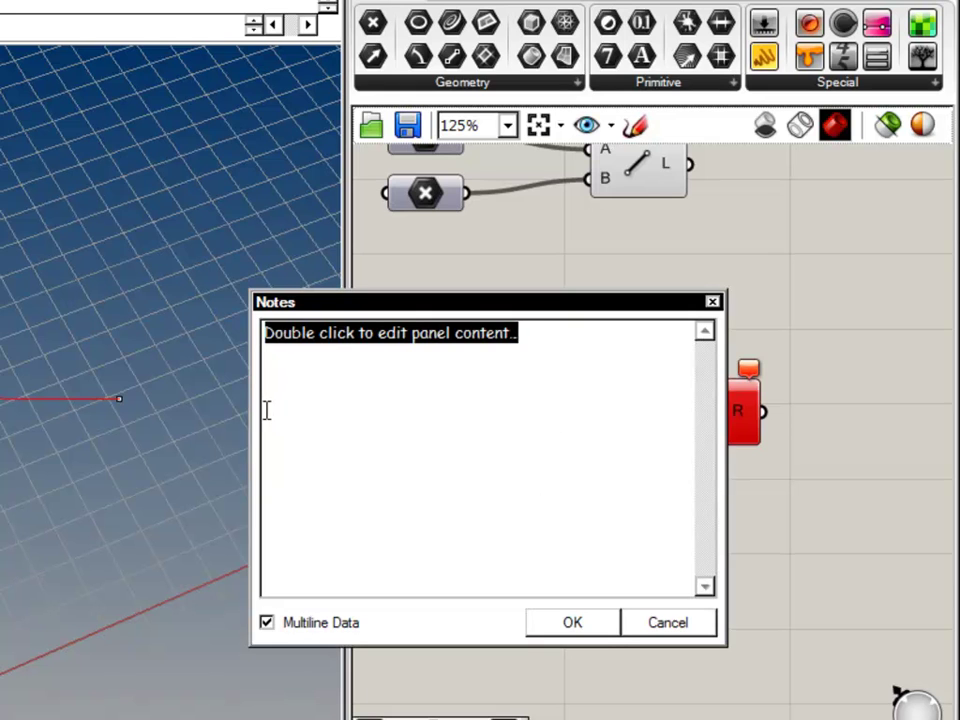
pyautogui.write('4')
pyautogui.click(572, 622)
pyautogui.click(557, 557)
# Step: Duplicate the Panel to the other side of the Addition component, connect output R to the copy, and move it closer
pyautogui.keyDown('alt'); pyautogui.moveTo(480, 508); pyautogui.dragTo(890, 441); pyautogui.keyUp('alt')
pyautogui.moveTo(825, 434); pyautogui.dragTo(764, 417)
pyautogui.moveTo(889, 442); pyautogui.dragTo(860, 415)
pyautogui.click(739, 241)
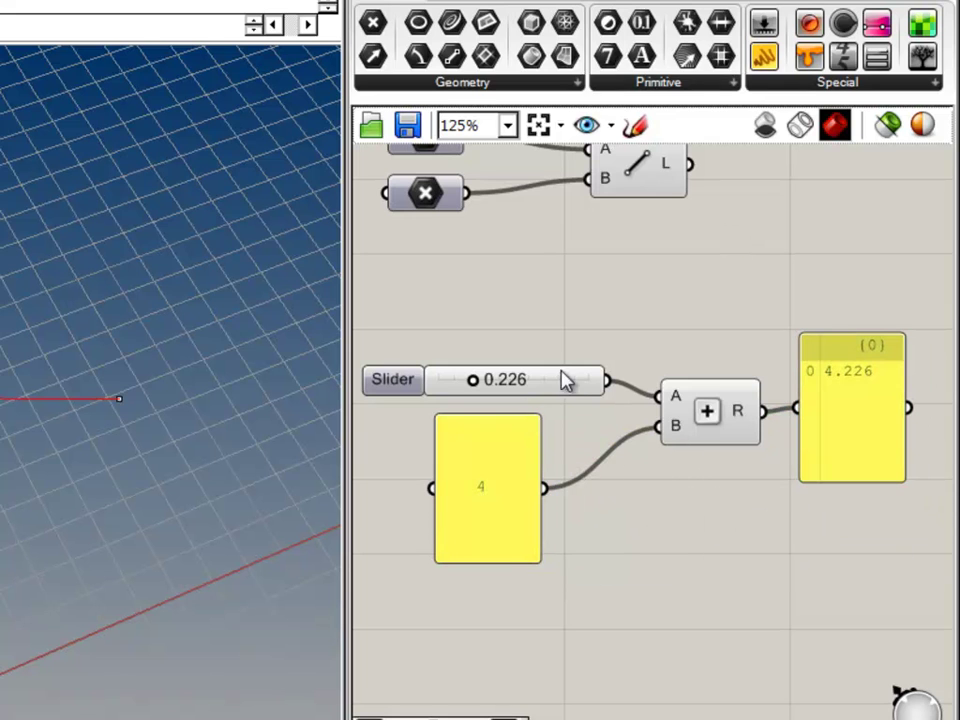
# Step: Set the slider feeding Addition input A to 0.426 and shrink the Panel containing 4 to a single-line height
pyautogui.moveTo(475, 382); pyautogui.dragTo(503, 381)
pyautogui.moveTo(482, 564); pyautogui.dragTo(491, 433)
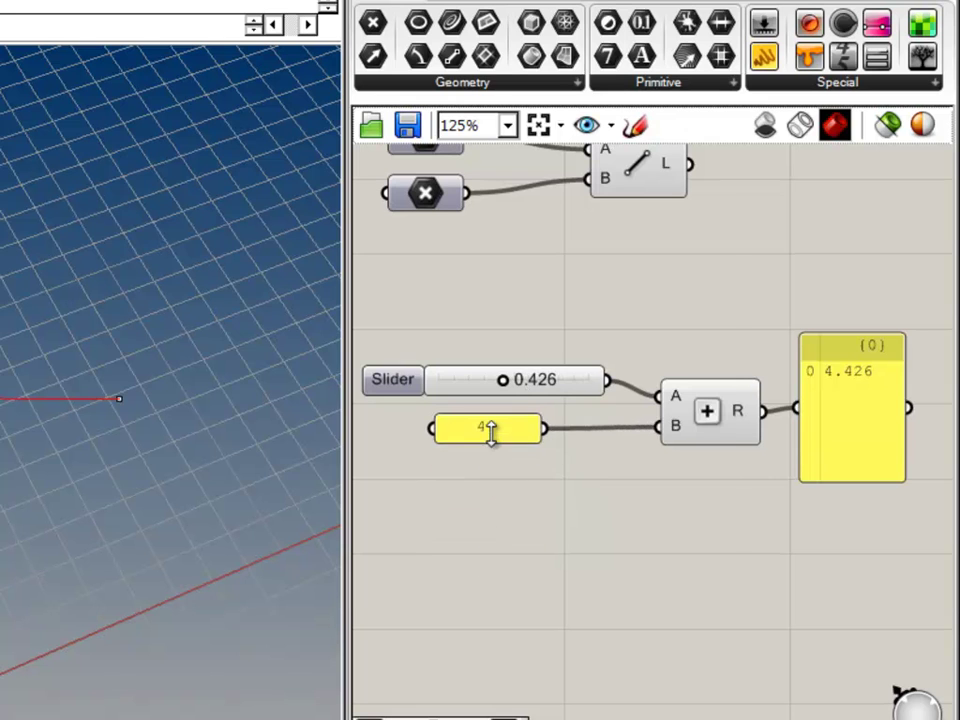
pyautogui.doubleClick(491, 433)
pyautogui.click(668, 586)
# Step: Space out the output Panel, the Panel containing 4 and the slider around the Addition component
pyautogui.moveTo(871, 436)
pyautogui.mouseDown()
pyautogui.moveTo(893, 408)
pyautogui.moveTo(883, 424)
pyautogui.mouseUp()
pyautogui.click(448, 489)
pyautogui.moveTo(497, 437); pyautogui.dragTo(518, 452)
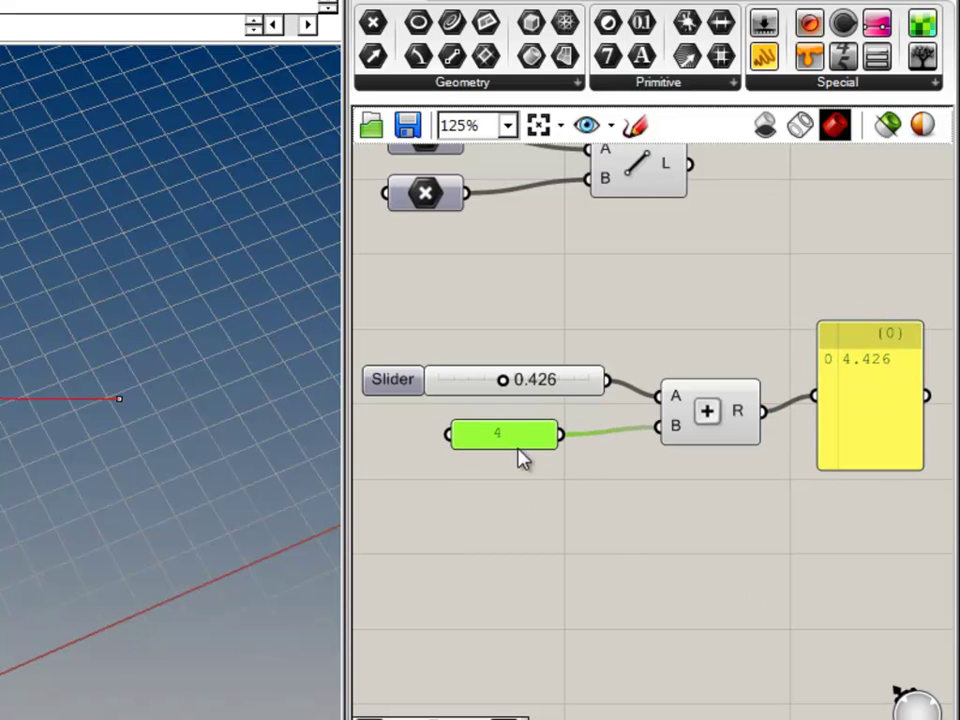
pyautogui.click(383, 442)
pyautogui.moveTo(396, 388); pyautogui.dragTo(394, 371)
# Step: Clear the name of the slider feeding Addition input A so that its label is blank
pyautogui.moveTo(432, 519); pyautogui.dragTo(486, 536, button='right')
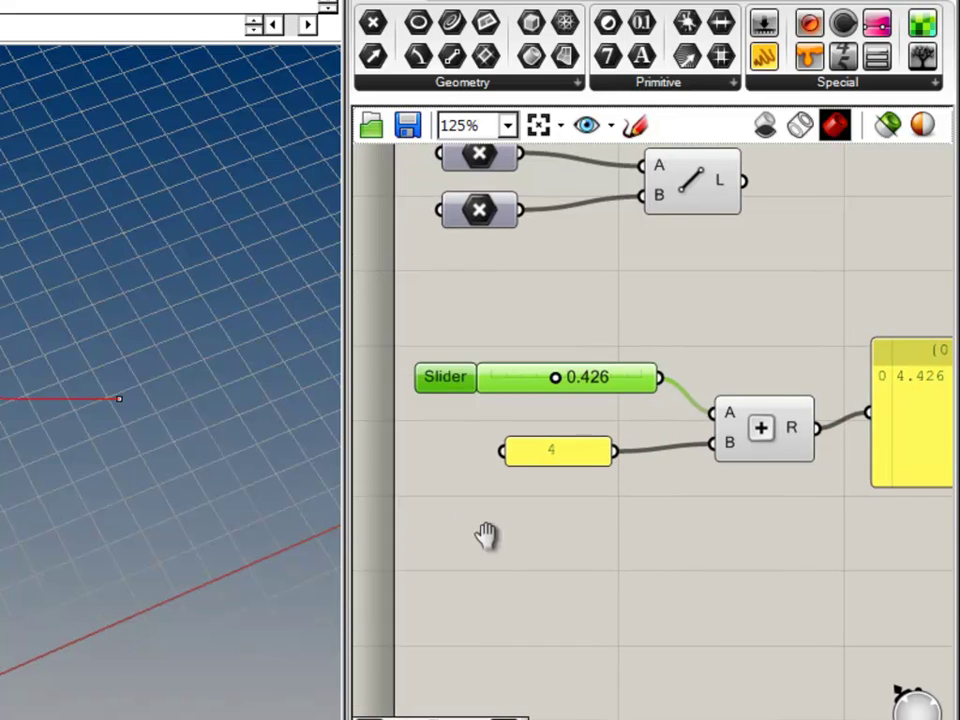
pyautogui.rightClick(452, 374)
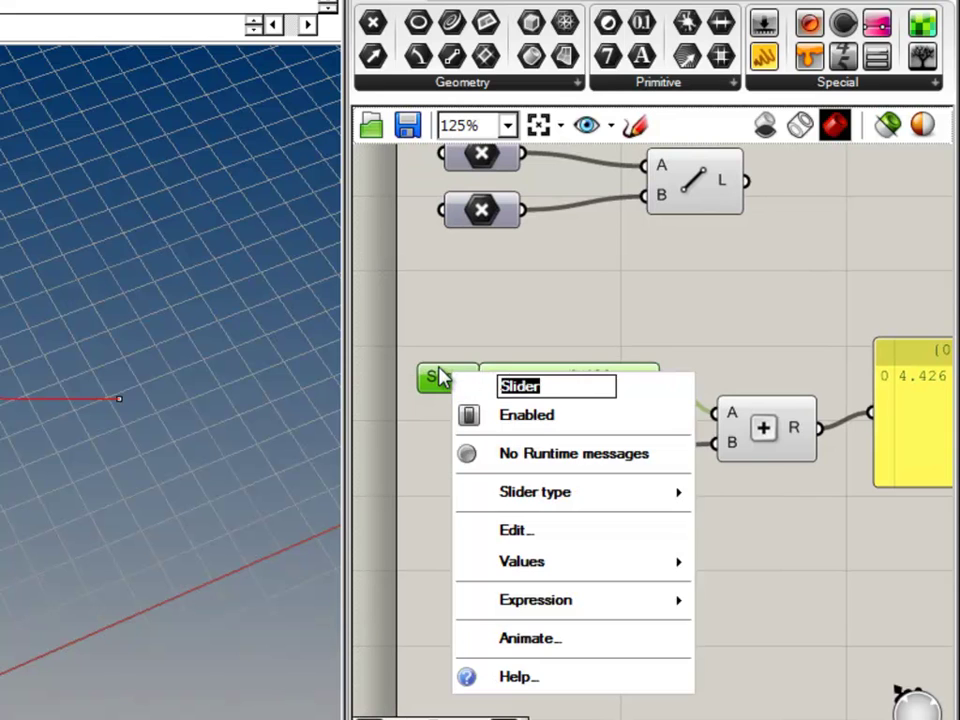
pyautogui.write('ck')
pyautogui.press('BackSpace')
pyautogui.press('BackSpace')
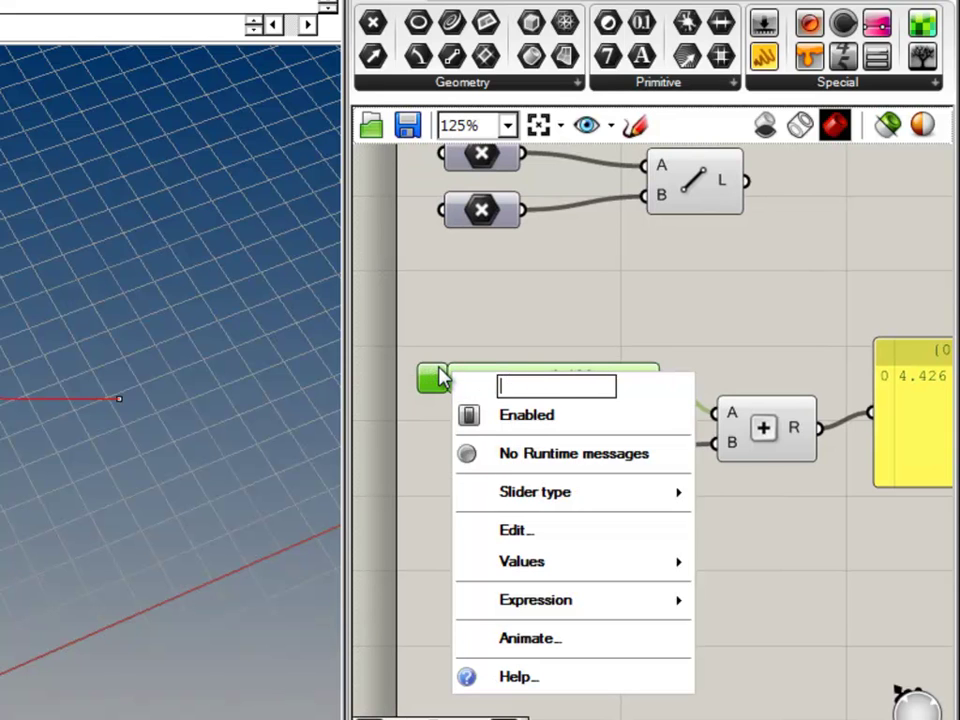
pyautogui.click(619, 342)
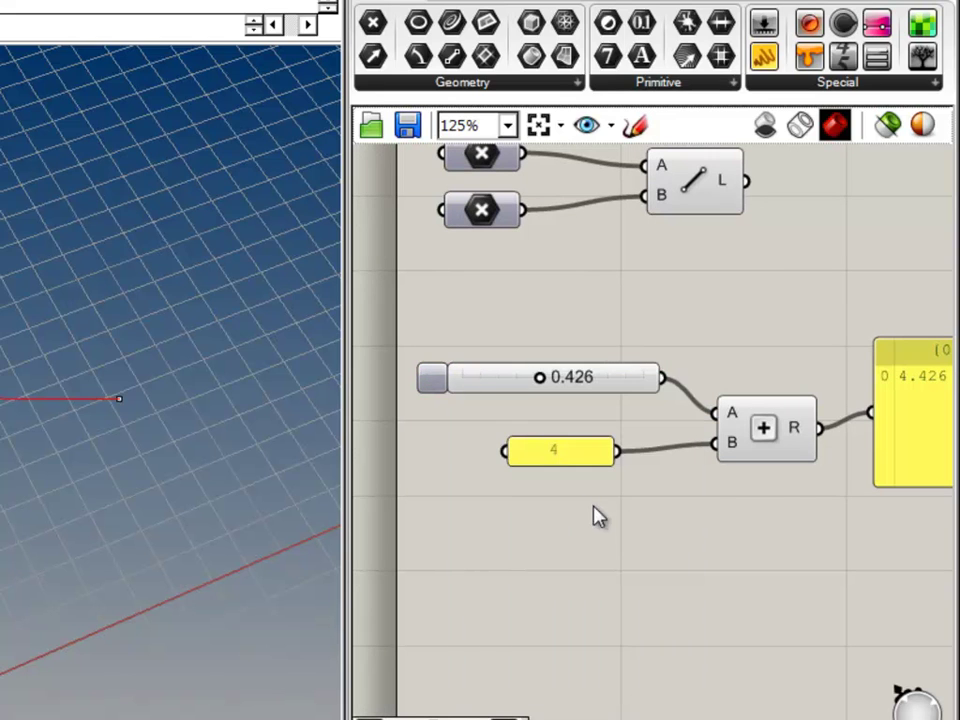
pyautogui.moveTo(598, 516); pyautogui.dragTo(563, 487, button='right')
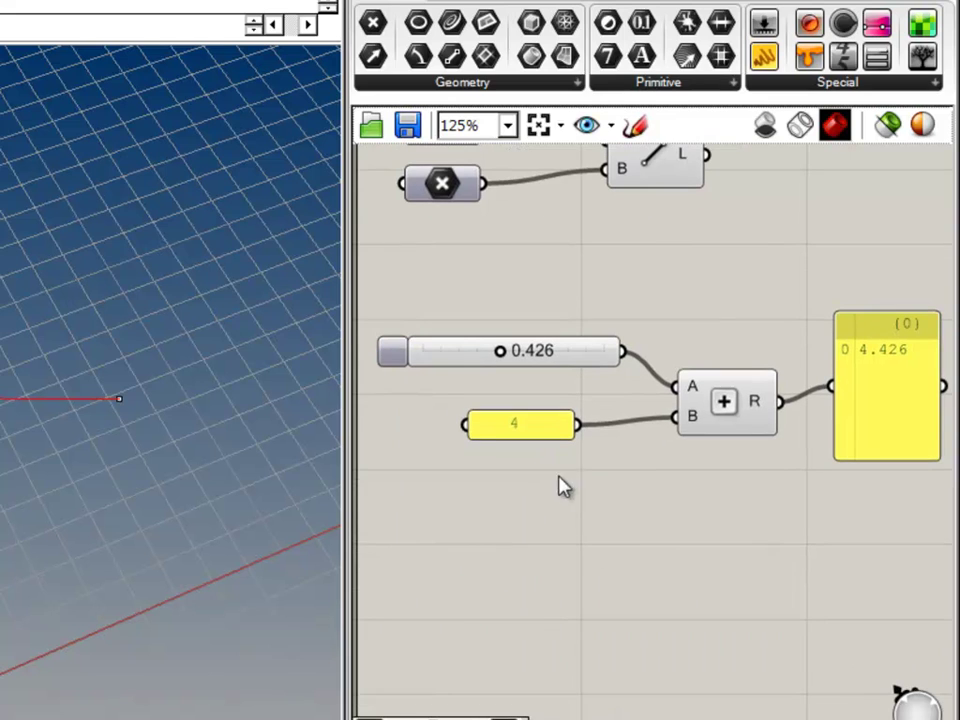
# Step: Create a Number Slider from the search value 100, place it below the Panel containing 4, and set it to 74
pyautogui.doubleClick(541, 533)
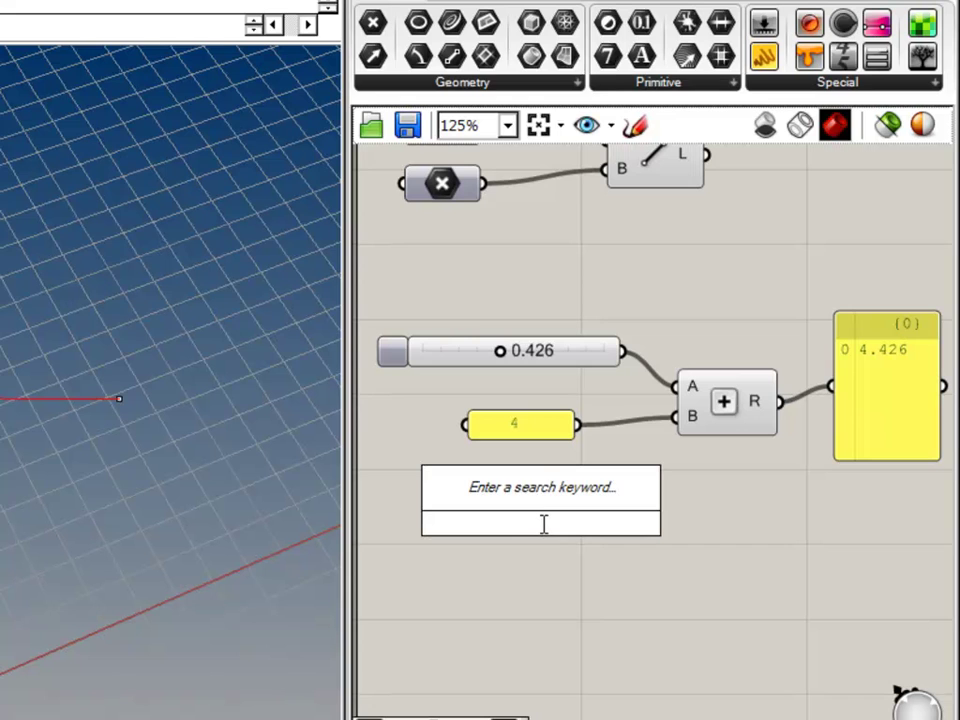
pyautogui.write('100')
pyautogui.press('Return')
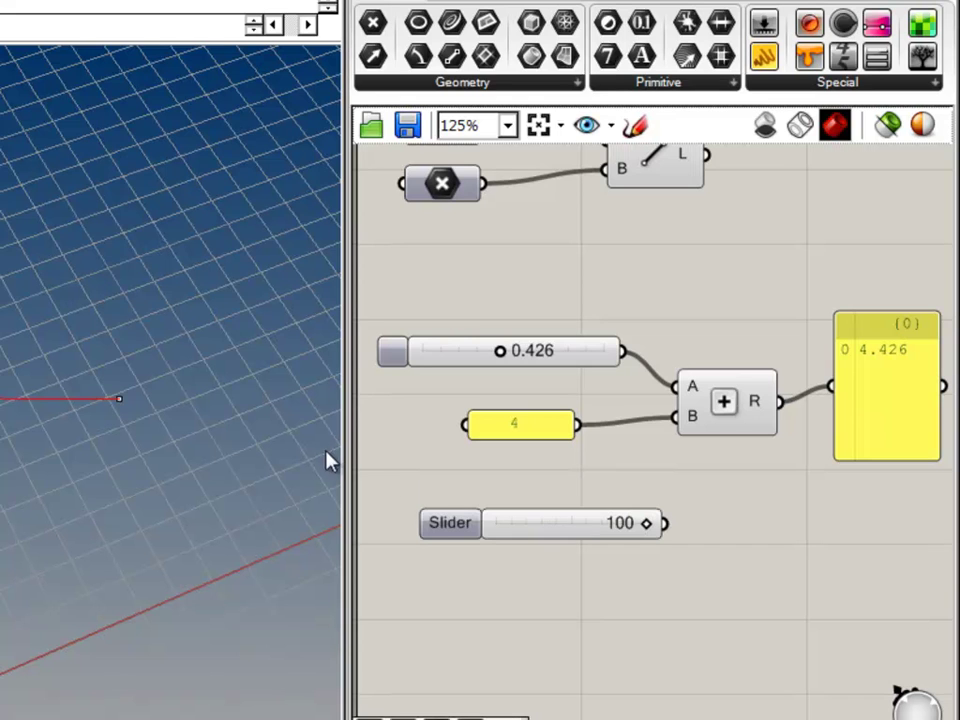
pyautogui.moveTo(446, 525); pyautogui.dragTo(404, 481)
pyautogui.click(482, 576)
pyautogui.moveTo(596, 491); pyautogui.dragTo(629, 498)
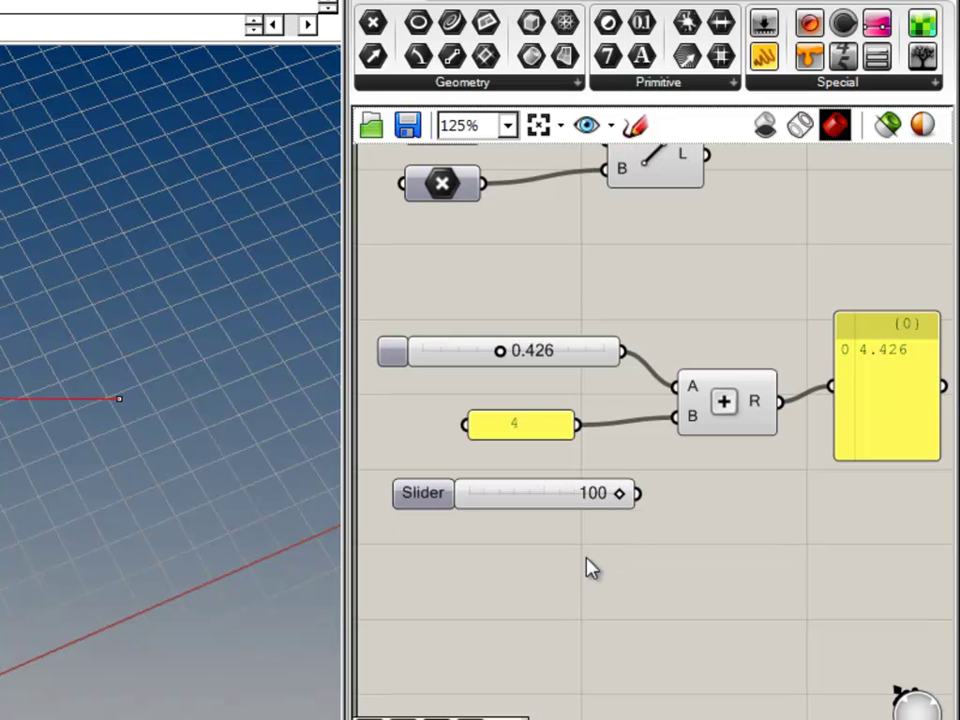
pyautogui.scroll(2, 493, 461)
pyautogui.moveTo(726, 448); pyautogui.dragTo(672, 478)
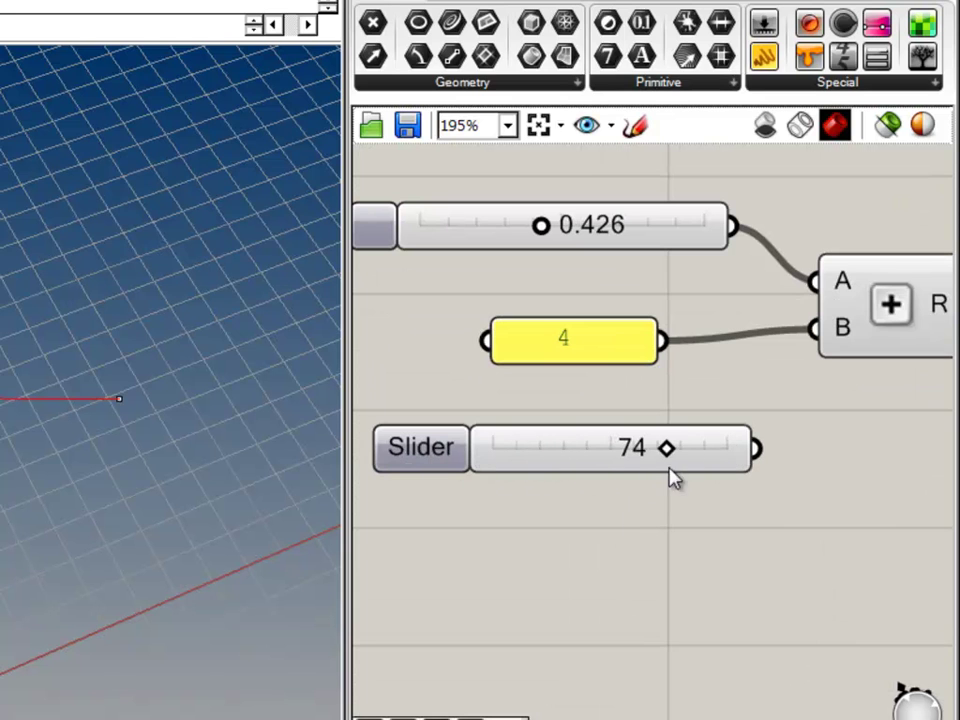
# Step: Create a one-decimal Number Slider from the search value 1.1 below the 74 slider and set it to 2.9
pyautogui.rightClick(559, 568)
pyautogui.click(508, 566)
pyautogui.doubleClick(557, 548)
pyautogui.write('1.')
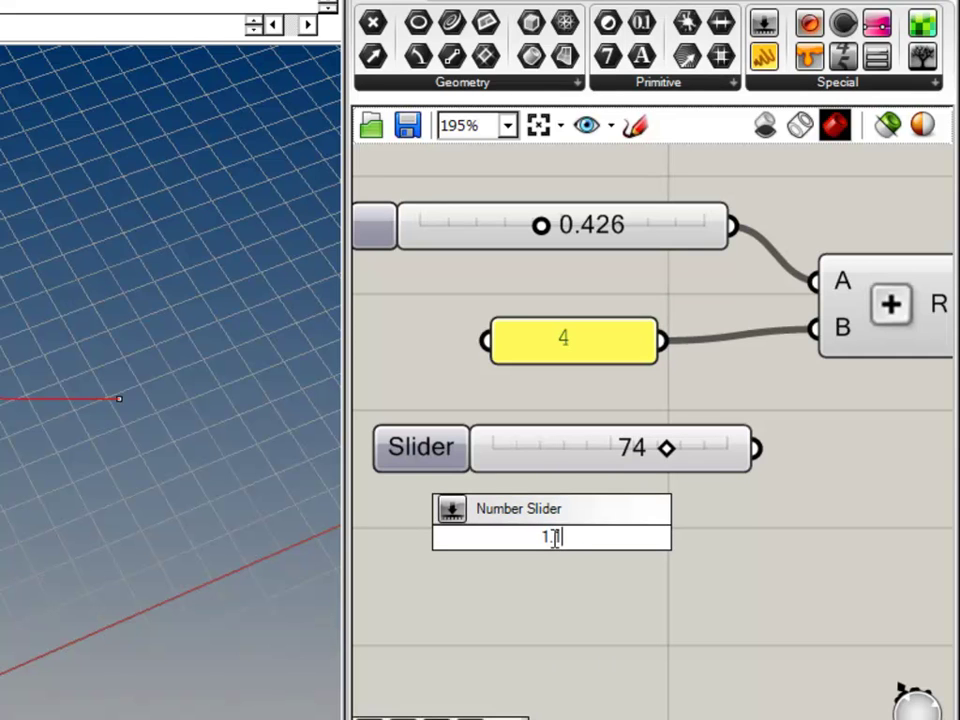
pyautogui.press('Return')
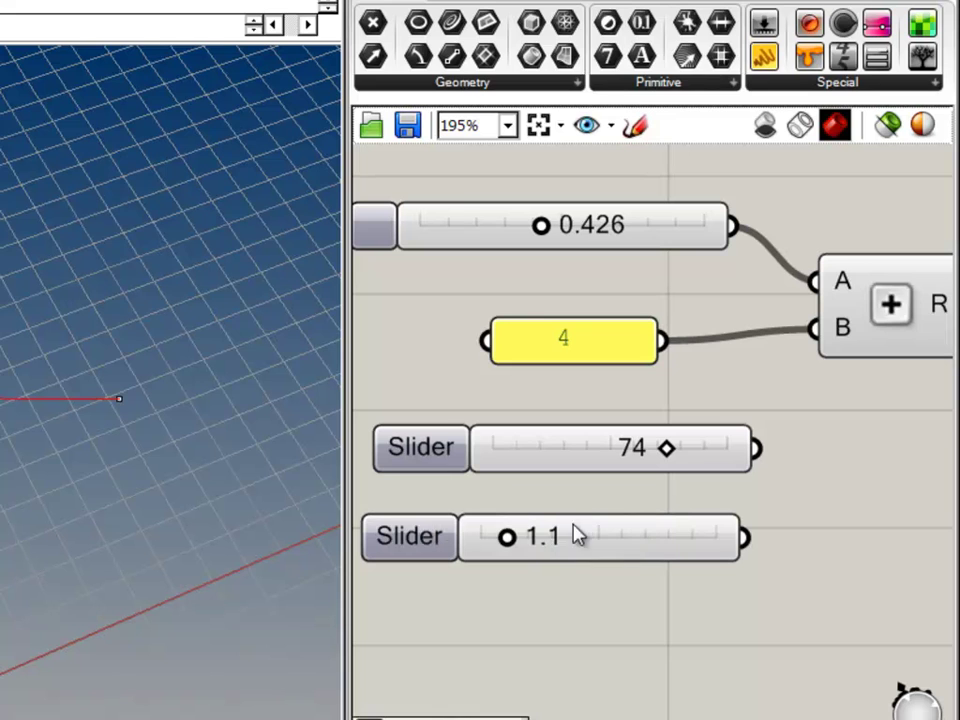
pyautogui.moveTo(510, 540); pyautogui.dragTo(551, 540)
# Step: Create a two-decimal Number Slider from the search value 55.99 below the 2.9 slider and set it to 61.11
pyautogui.doubleClick(525, 603)
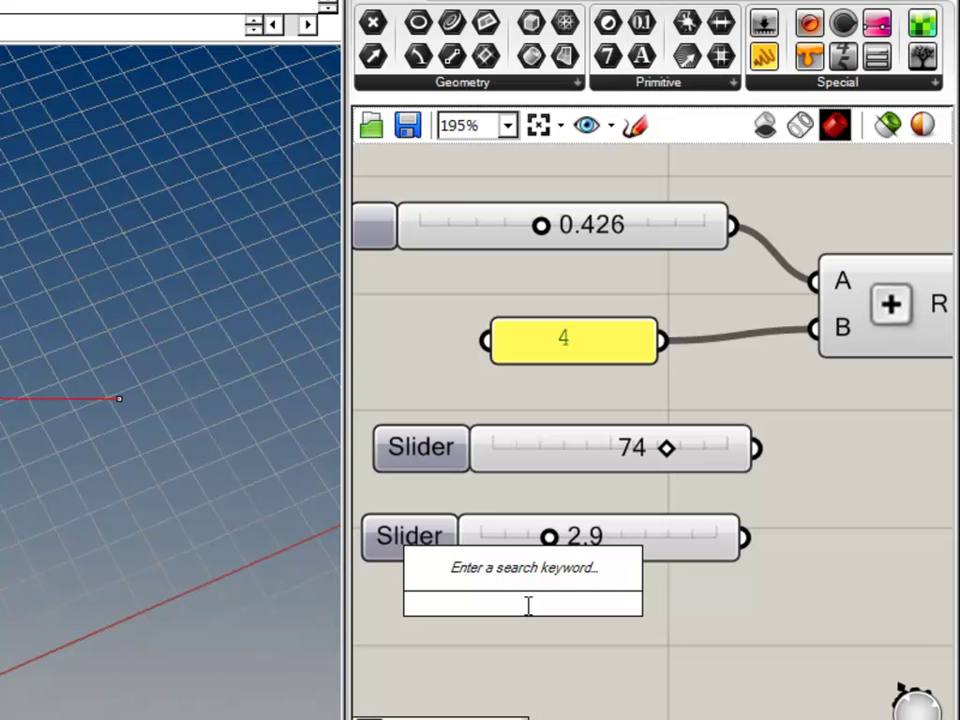
pyautogui.write('5')
pyautogui.write('50')
pyautogui.write('99')
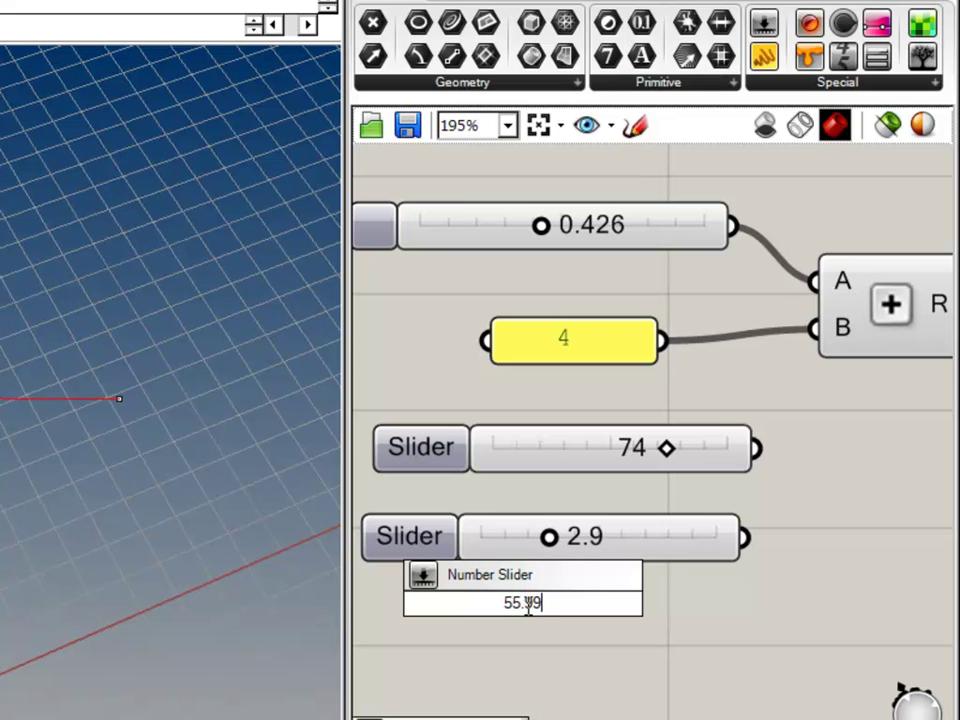
pyautogui.press('Return')
pyautogui.moveTo(622, 689); pyautogui.dragTo(643, 656, button='right')
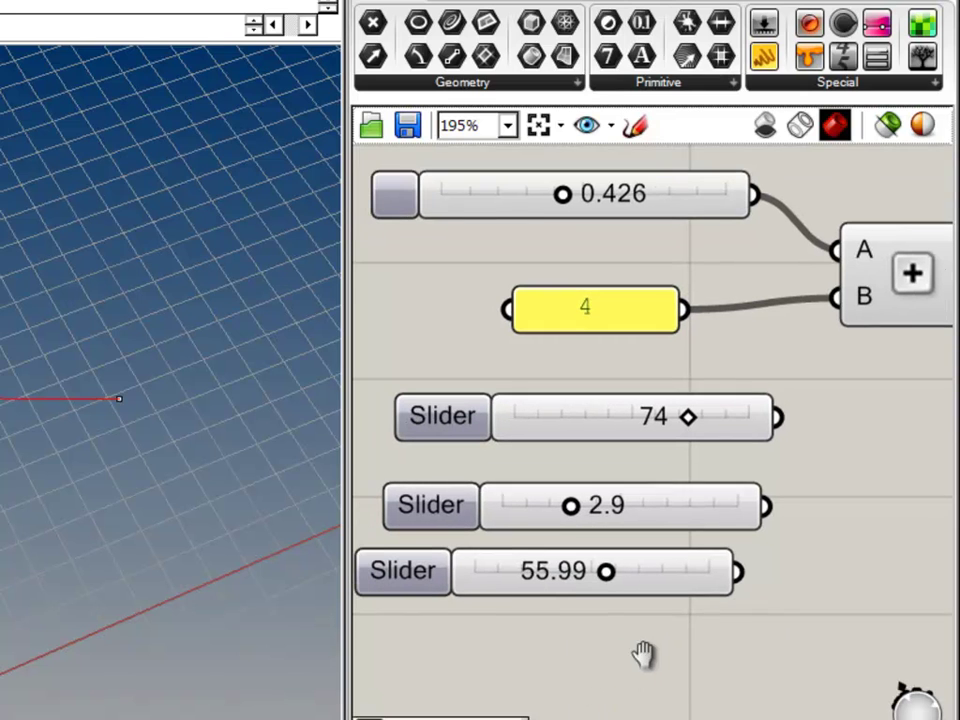
pyautogui.moveTo(613, 567); pyautogui.dragTo(621, 572)
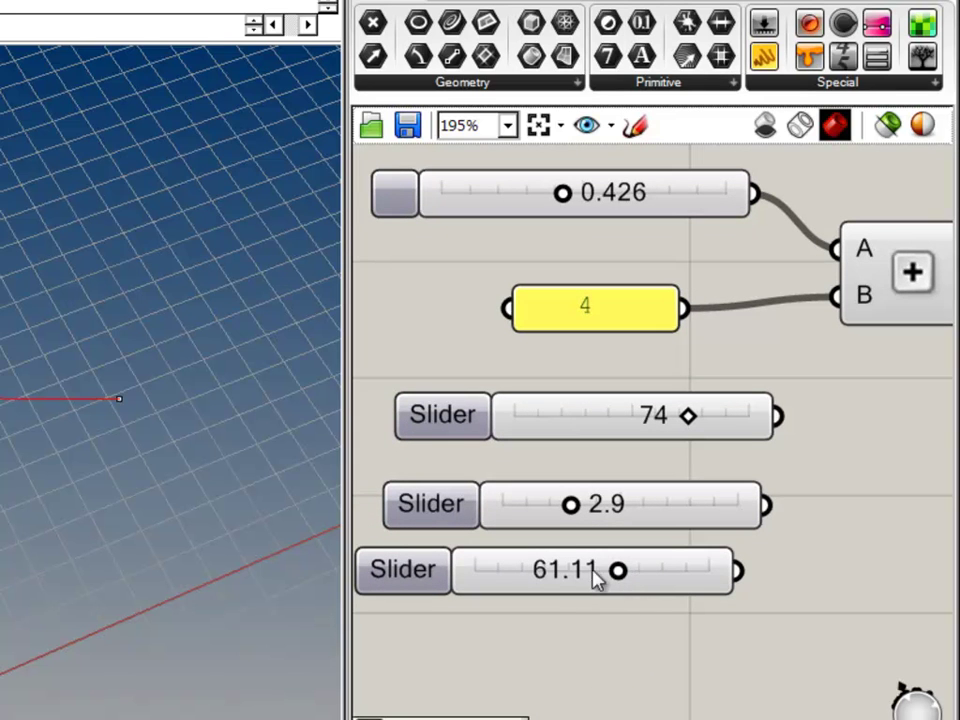
# Step: Create a three-decimal Number Slider from the search value 0.999, place it below the 61.11 slider, and set it to 0.810
pyautogui.doubleClick(557, 626)
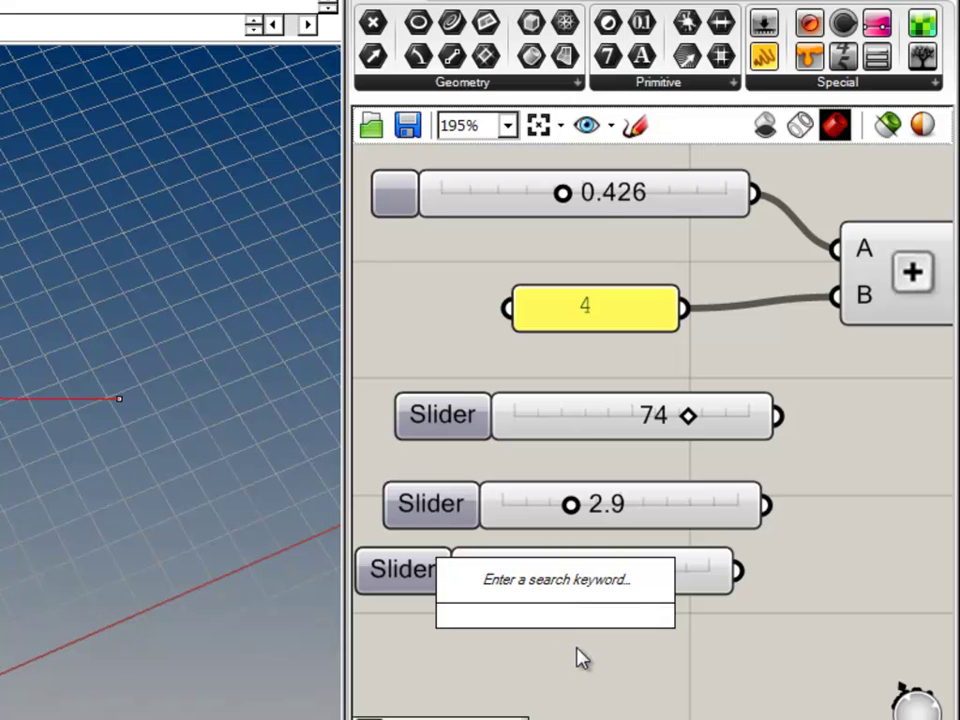
pyautogui.write('0.999')
pyautogui.press('Return')
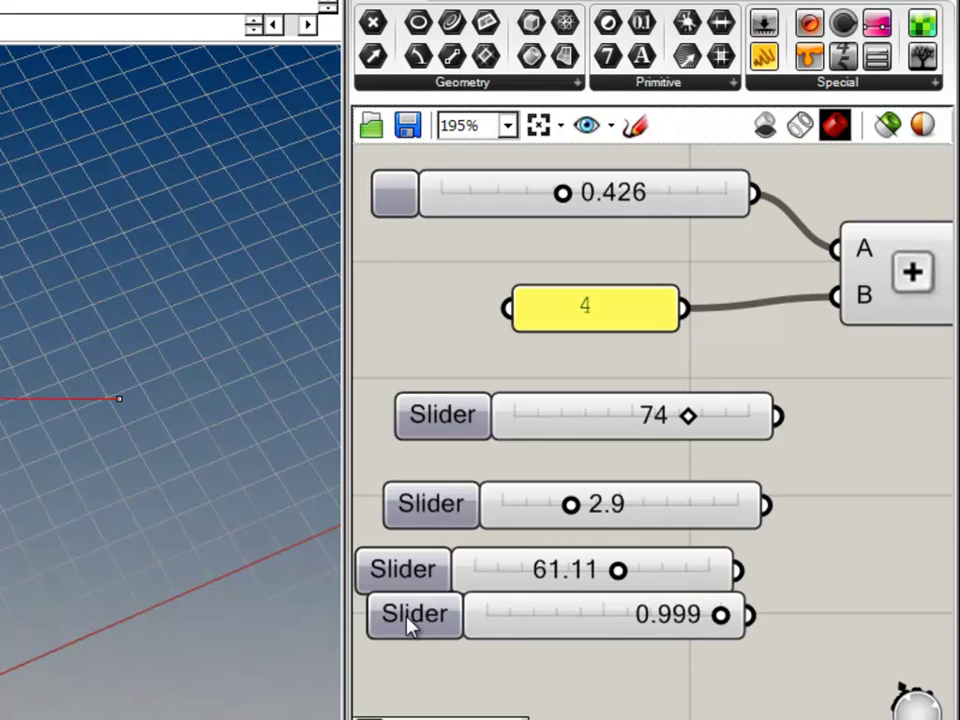
pyautogui.moveTo(410, 620); pyautogui.dragTo(418, 643)
pyautogui.moveTo(718, 637); pyautogui.dragTo(698, 645)
pyautogui.click(793, 630)
# Step: Create a Number Slider from the search value 5 below the Addition component and set it to its maximum of 10
pyautogui.scroll(-2, 805, 615)
pyautogui.moveTo(805, 615); pyautogui.dragTo(475, 605, button='right')
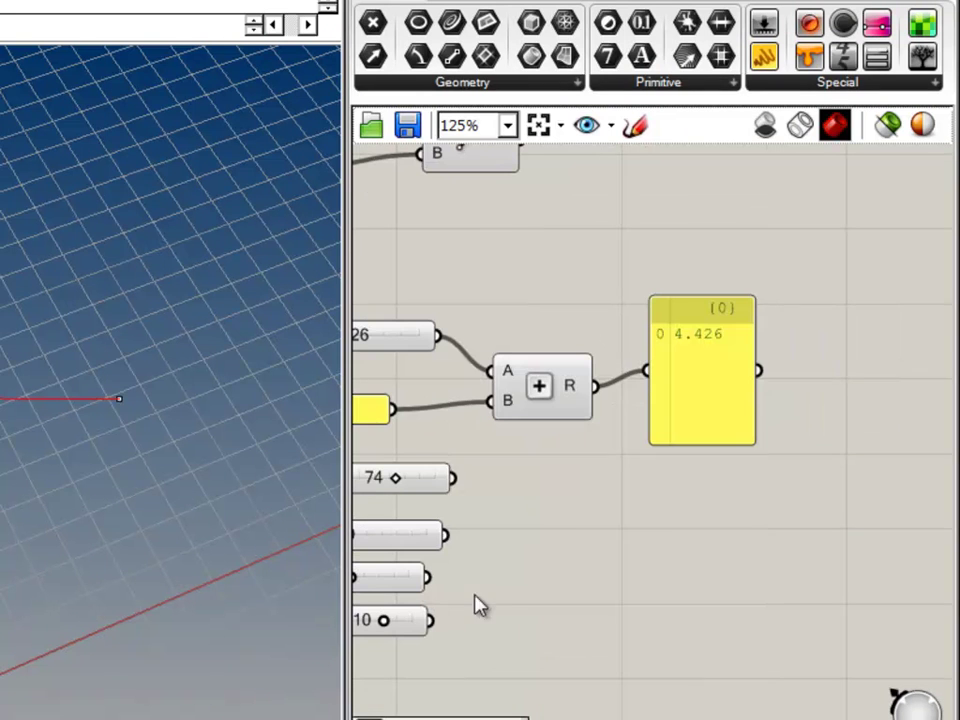
pyautogui.doubleClick(557, 531)
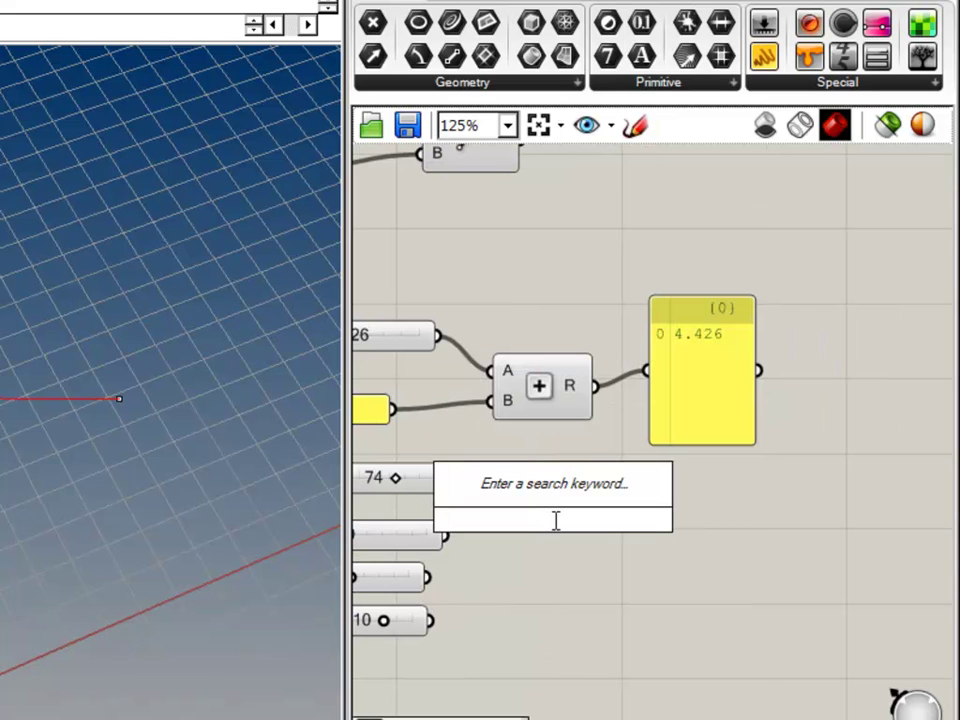
pyautogui.write('5')
pyautogui.press('Return')
pyautogui.moveTo(583, 527); pyautogui.dragTo(699, 544)
# Step: Create a Number Slider from the search value 11, set it to its maximum of 100, and move the 10 slider above it
pyautogui.doubleClick(599, 575)
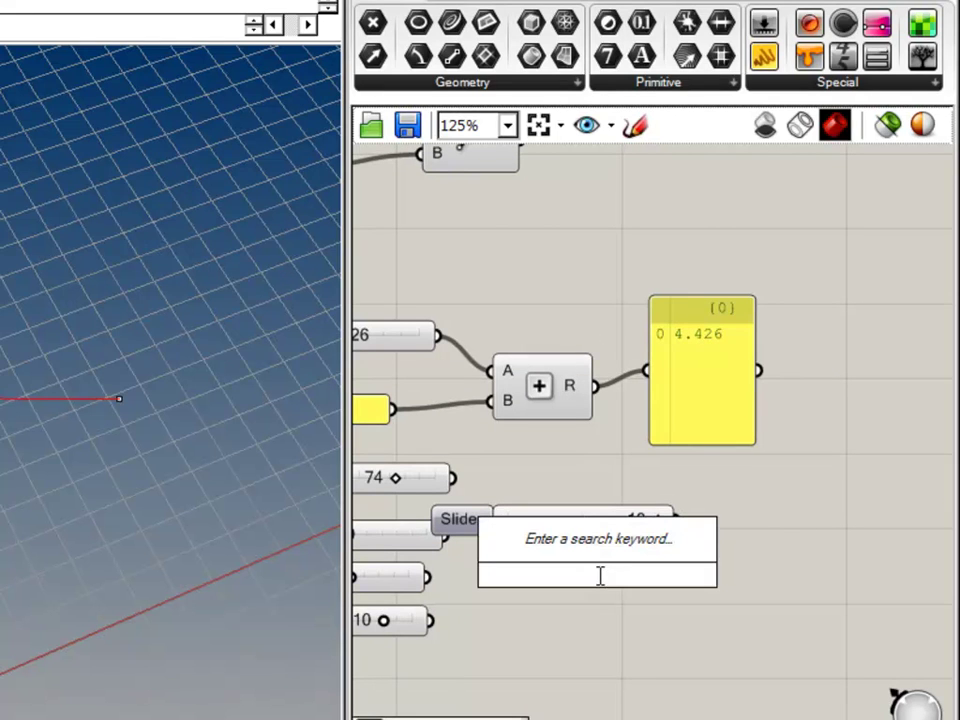
pyautogui.write('11')
pyautogui.press('Return')
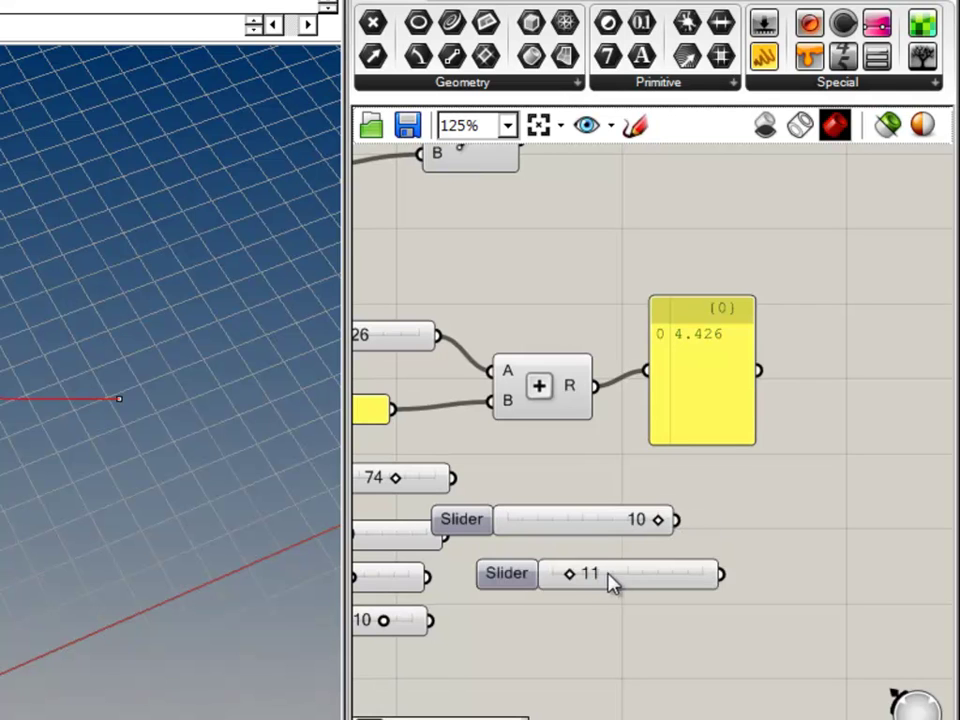
pyautogui.moveTo(581, 570); pyautogui.dragTo(738, 586)
pyautogui.moveTo(492, 528); pyautogui.dragTo(527, 534)
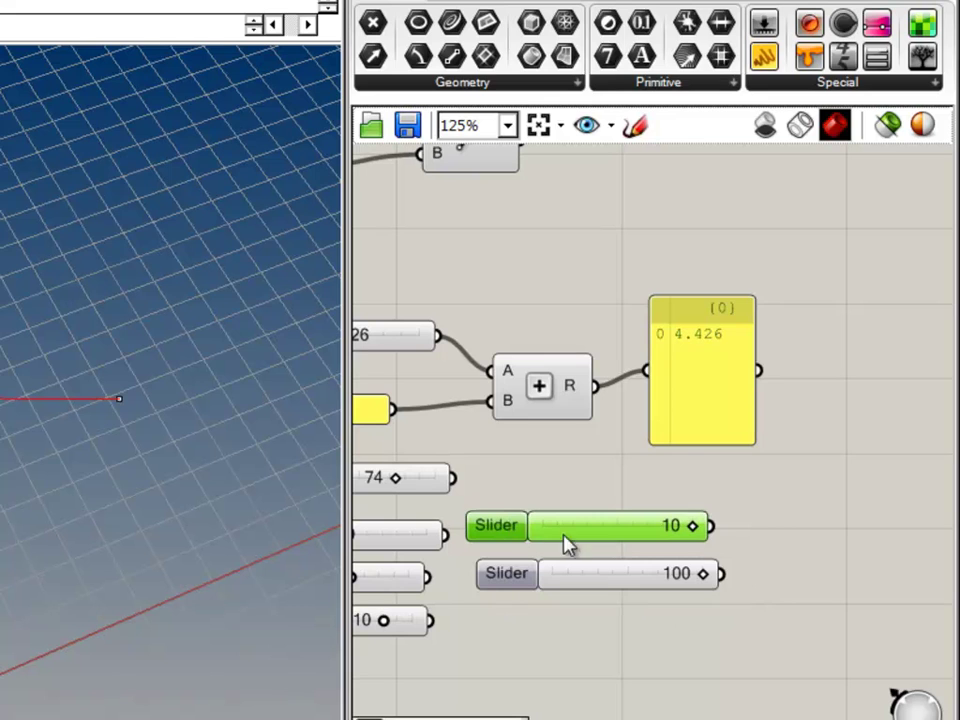
pyautogui.click(703, 590)
pyautogui.moveTo(708, 580)
pyautogui.mouseDown()
pyautogui.moveTo(671, 574)
pyautogui.moveTo(724, 579)
pyautogui.mouseUp()
# Step: Create a Number Slider from the search value 101, set it to 0, and line up the three sliders in a column
pyautogui.doubleClick(575, 627)
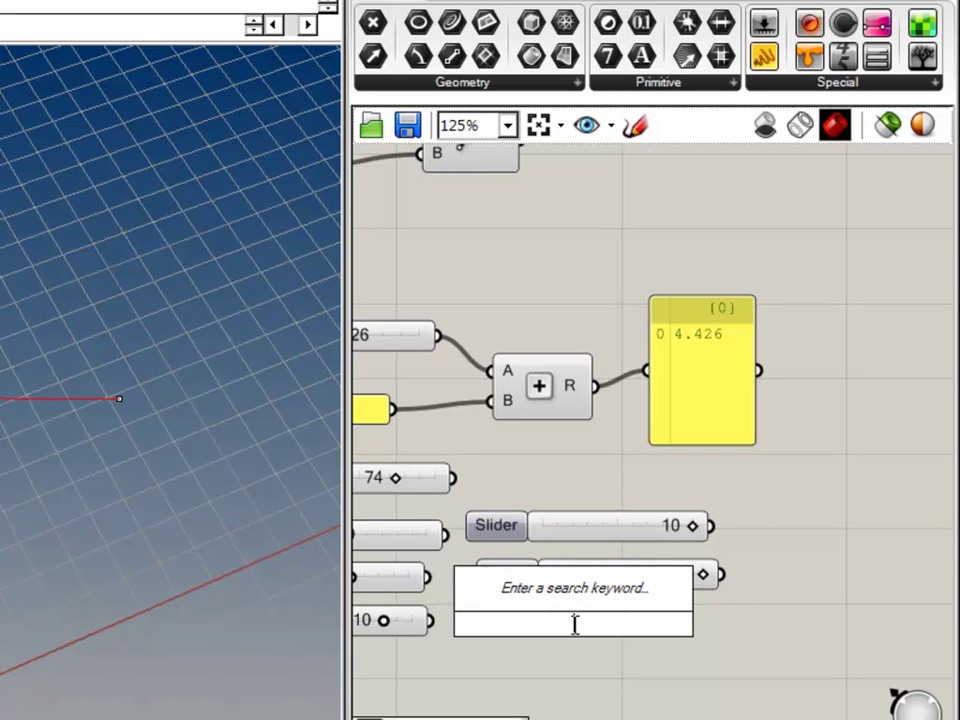
pyautogui.write('101')
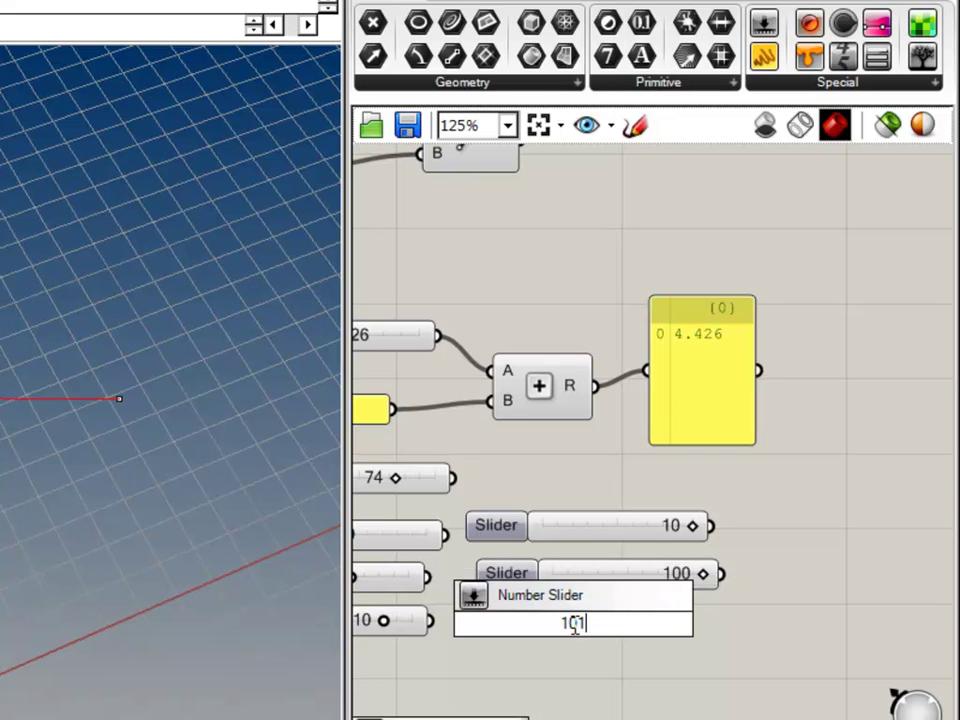
pyautogui.press('Return')
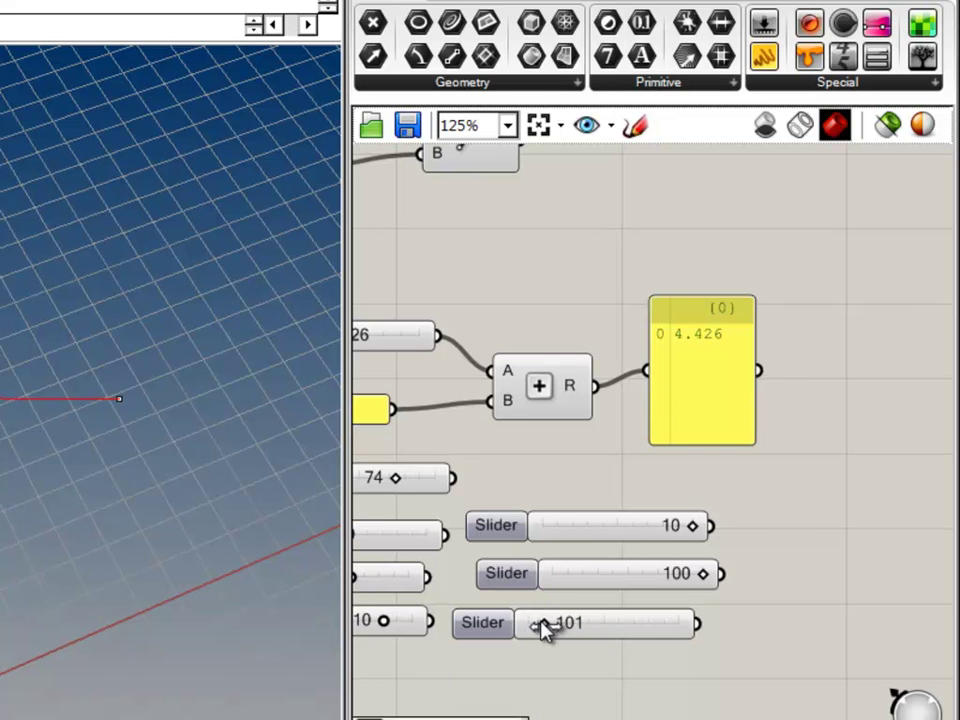
pyautogui.moveTo(680, 628); pyautogui.dragTo(510, 628)
pyautogui.moveTo(508, 536); pyautogui.dragTo(517, 533)
pyautogui.click(560, 695)
# Step: Create a two-decimal Number Slider from the search value 0.09 below the slider set to 0
pyautogui.moveTo(564, 690); pyautogui.dragTo(598, 583, button='right')
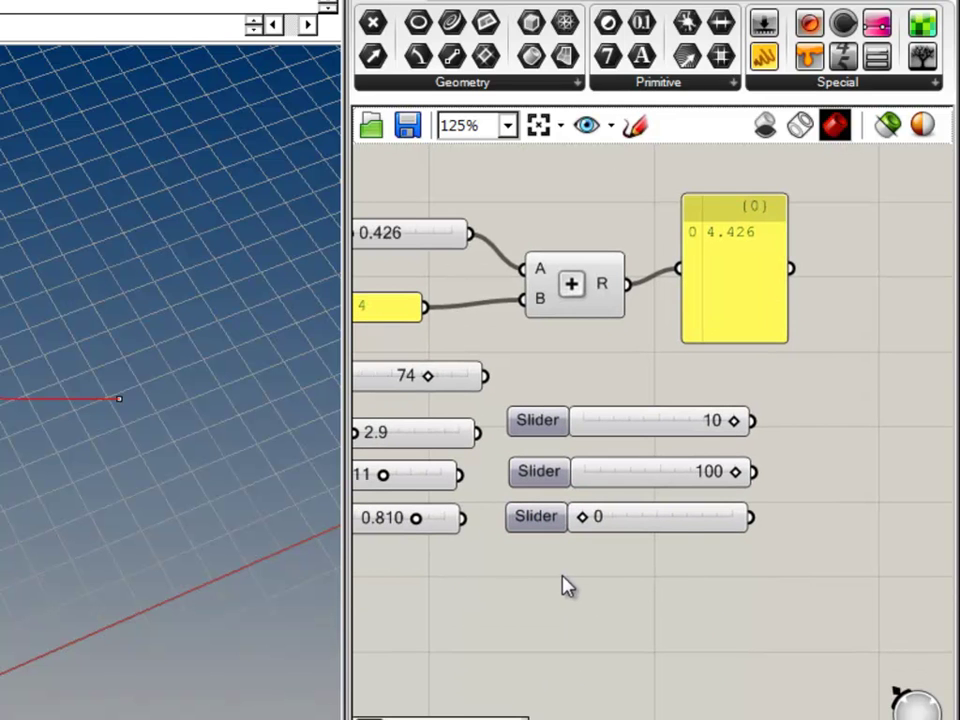
pyautogui.doubleClick(565, 585)
pyautogui.write('0')
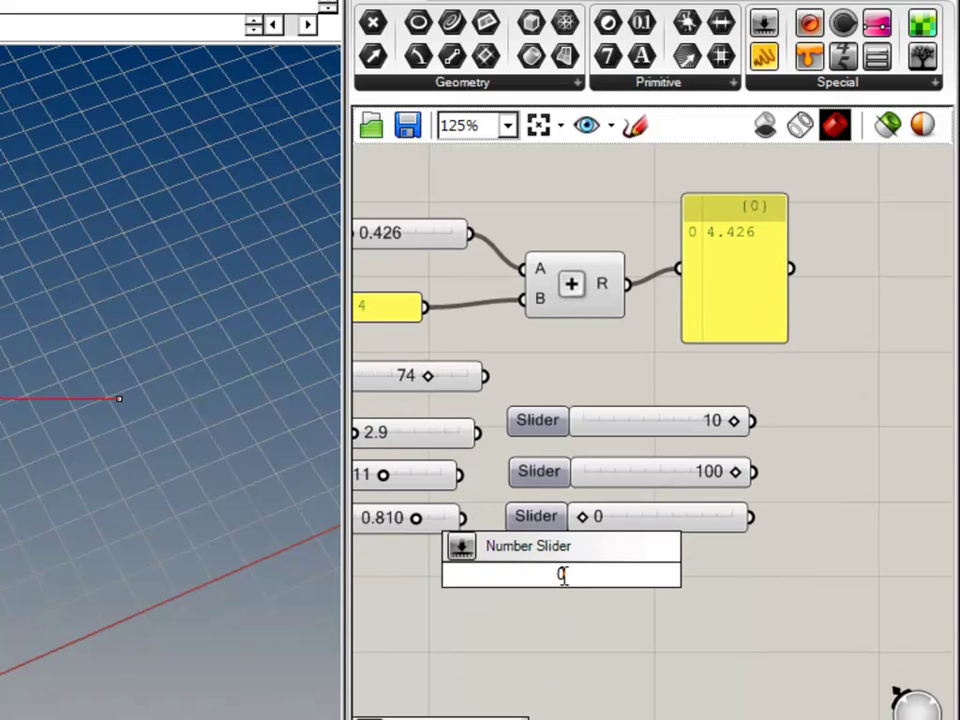
pyautogui.write('.009')
pyautogui.press('BackSpace')
pyautogui.press('BackSpace')
pyautogui.write('9')
pyautogui.press('Return')
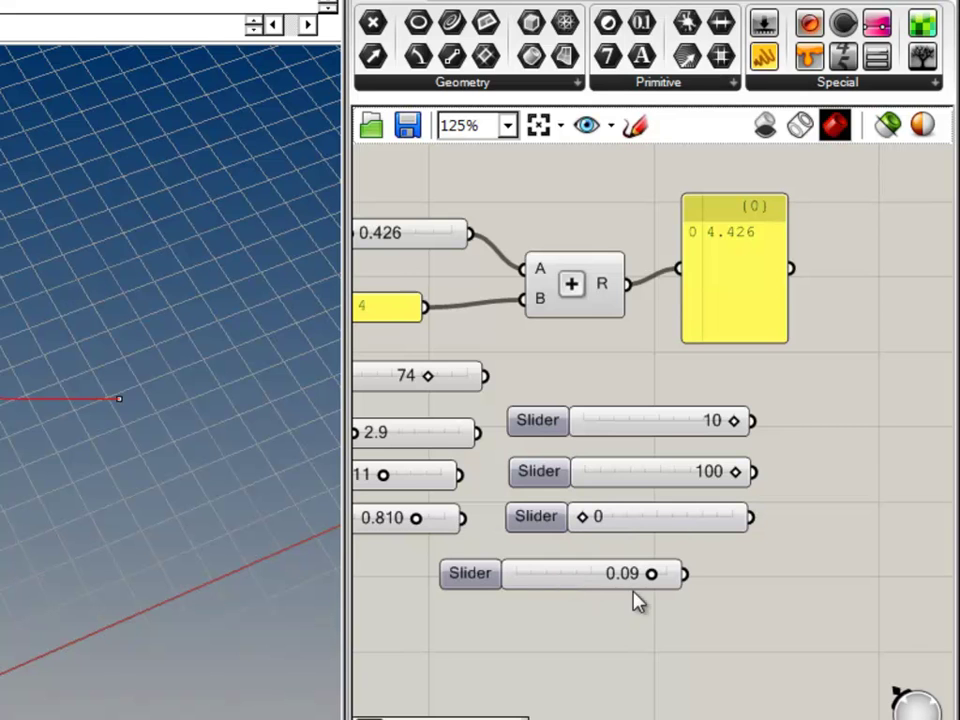
# Step: Try the newest slider at both ends of its range, leave it at 0.10, and move it into the column of integer sliders
pyautogui.moveTo(650, 575); pyautogui.dragTo(515, 575)
pyautogui.moveTo(594, 590); pyautogui.dragTo(650, 583)
pyautogui.moveTo(665, 583); pyautogui.dragTo(708, 627, button='right')
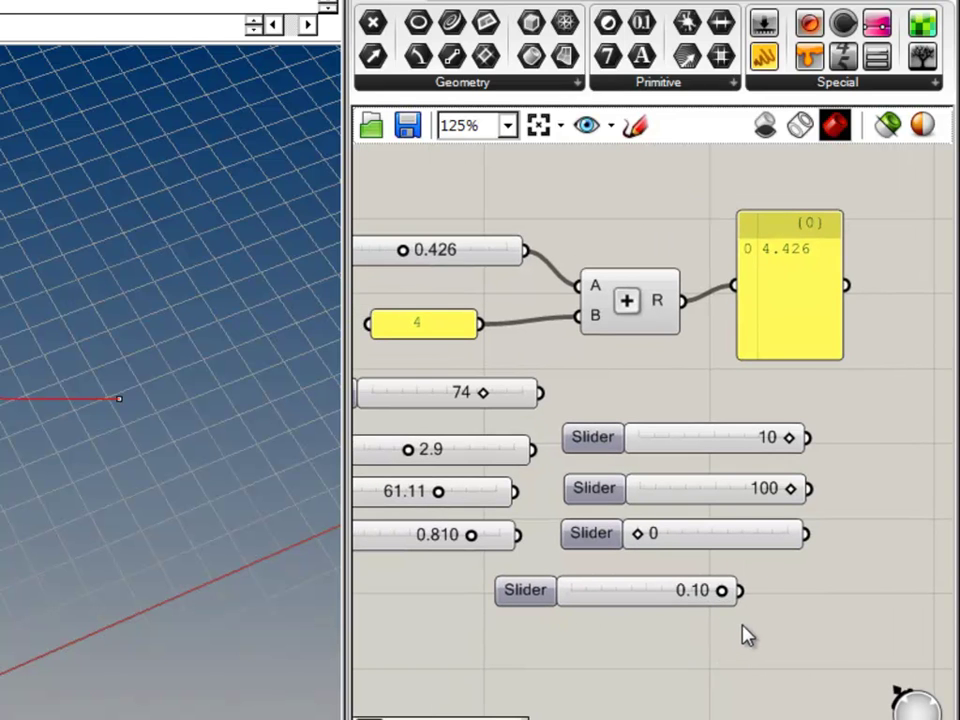
pyautogui.moveTo(532, 595); pyautogui.dragTo(592, 587)
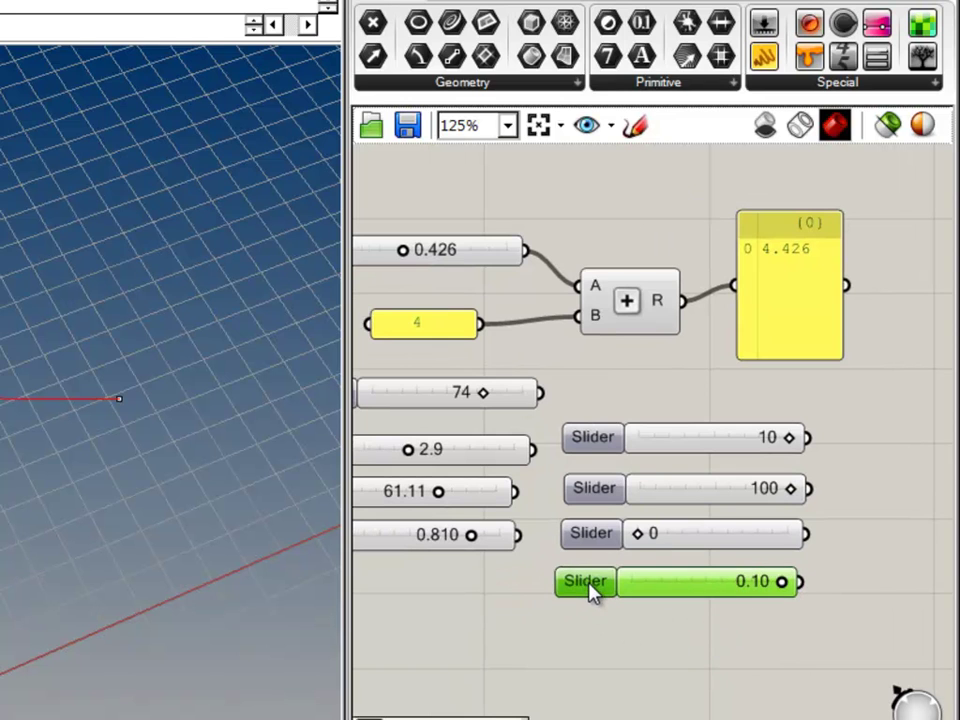
pyautogui.click(514, 579)
# Step: Delete the seven sample sliders below the 74 slider, keeping the 74 slider
pyautogui.scroll(-2, 579, 572)
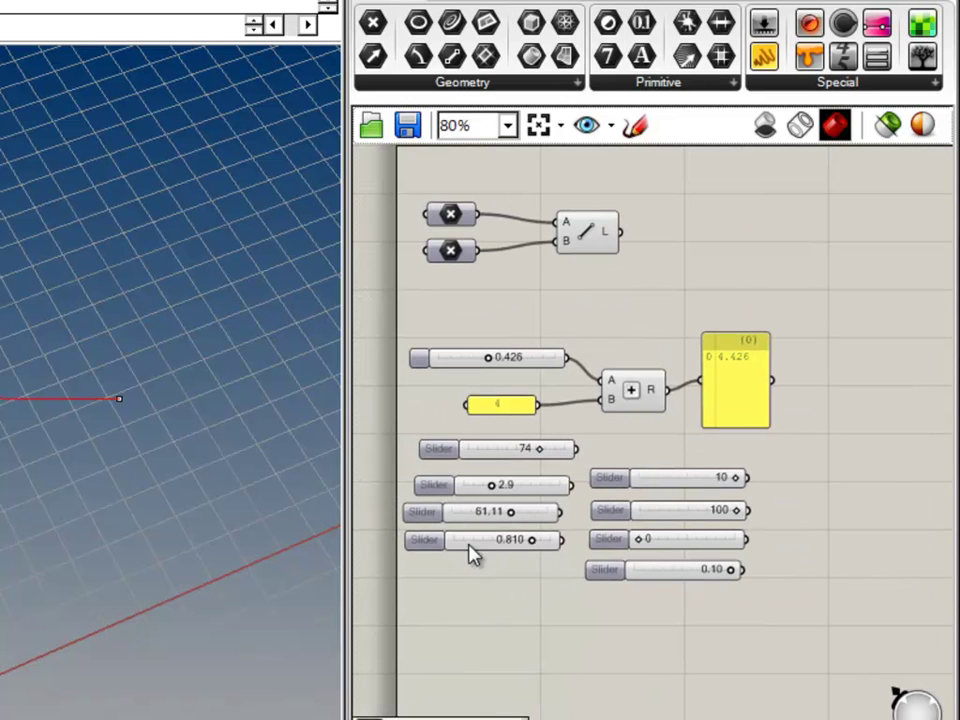
pyautogui.moveTo(805, 636); pyautogui.dragTo(395, 478)
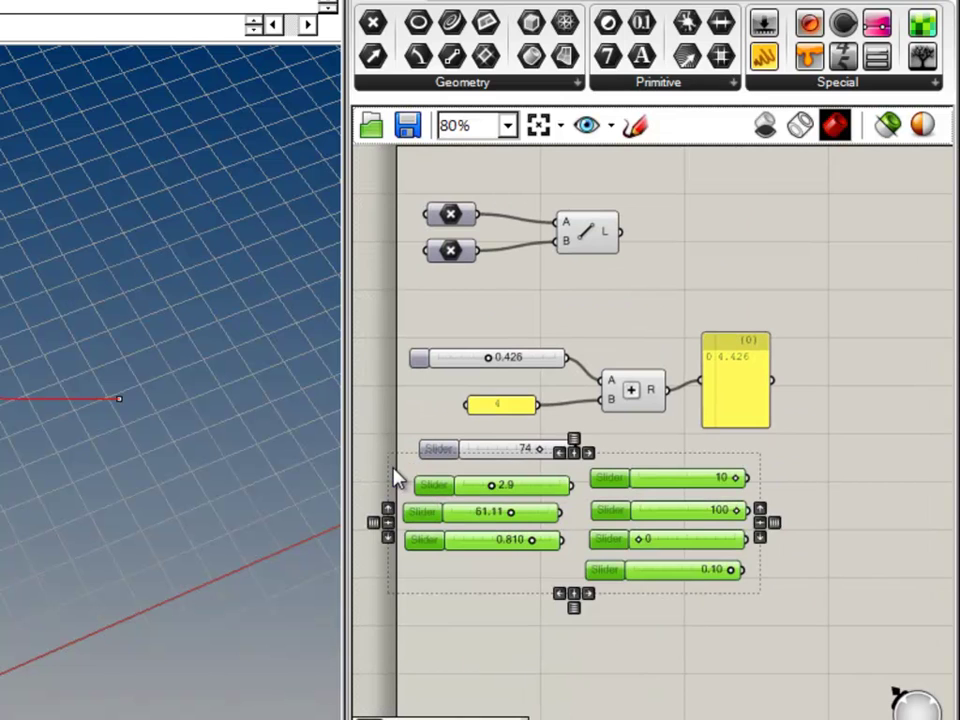
pyautogui.click(519, 636)
pyautogui.moveTo(740, 652); pyautogui.dragTo(416, 483)
pyautogui.press('Delete')
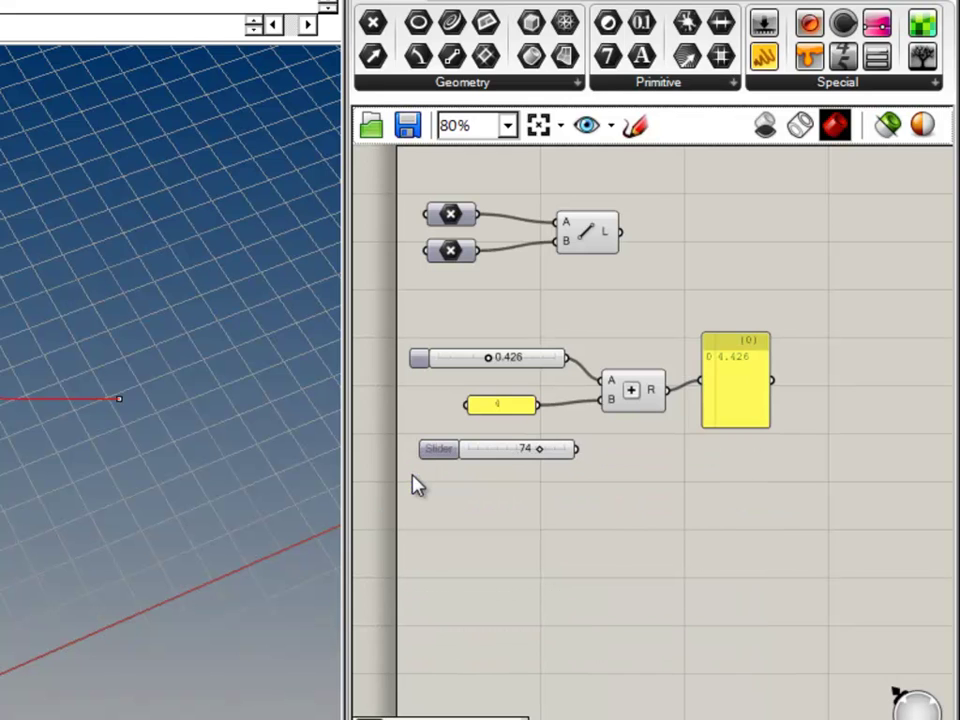
# Step: Edit the 74 slider's settings, try the N, E and O rounding modes, and choose R rounding
pyautogui.scroll(3, 418, 474)
pyautogui.rightClick(460, 408)
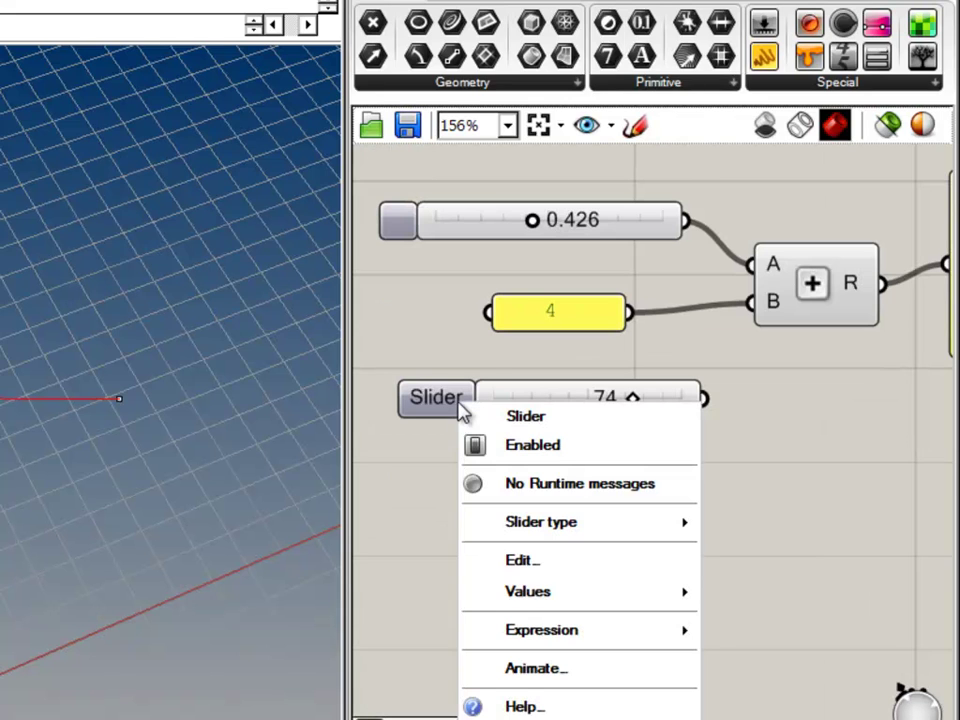
pyautogui.press('Escape')
pyautogui.rightClick(454, 408)
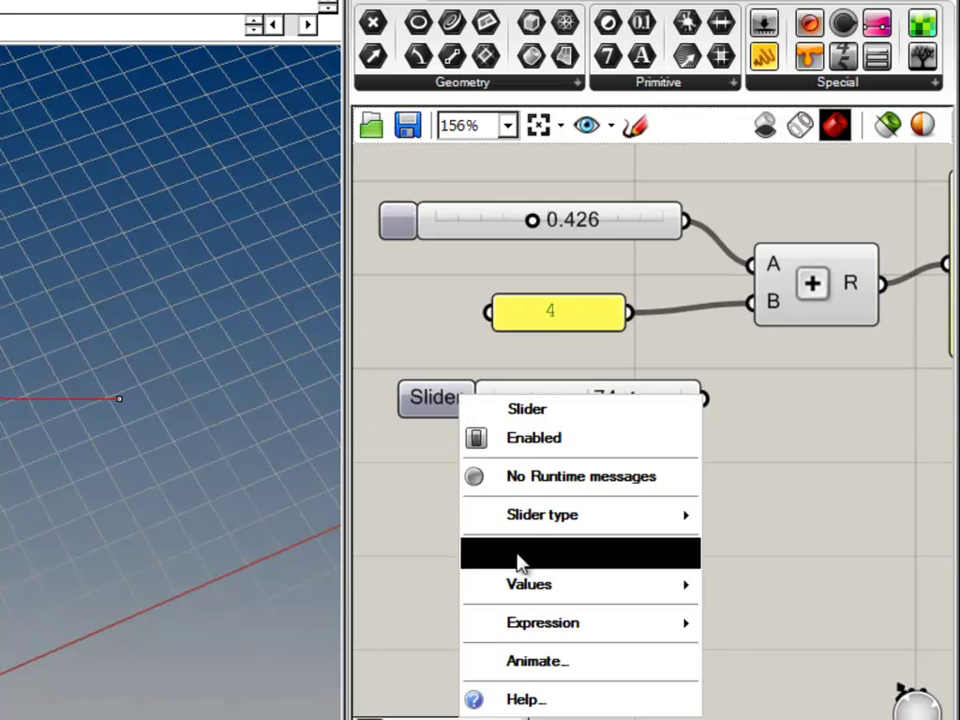
pyautogui.click(538, 563)
pyautogui.moveTo(596, 292); pyautogui.dragTo(329, 221)
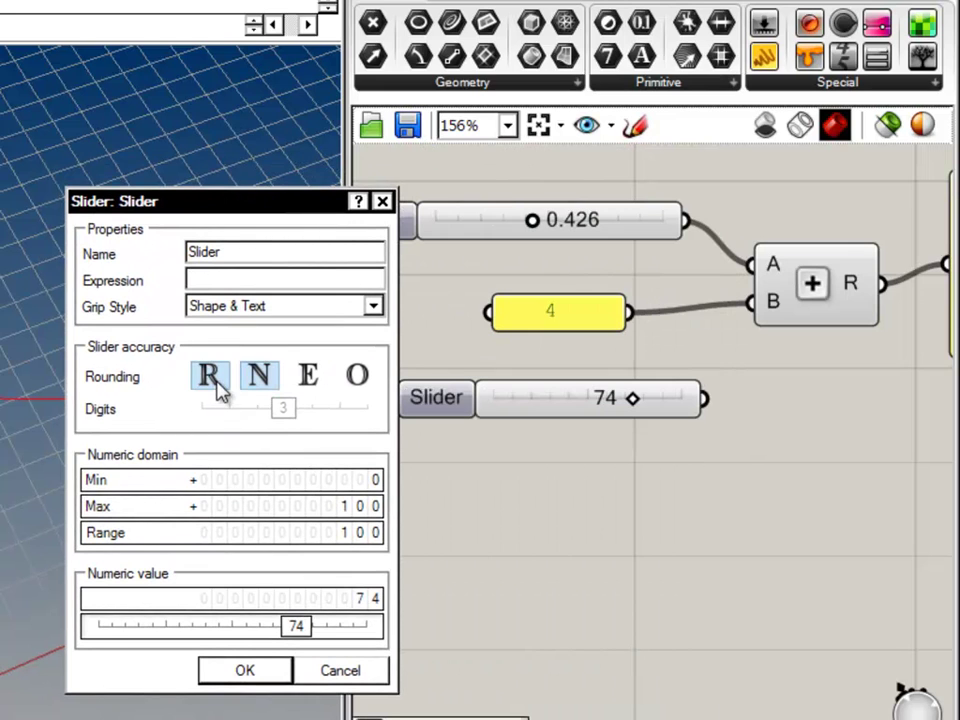
pyautogui.click(218, 386)
pyautogui.click(260, 388)
pyautogui.click(305, 388)
pyautogui.click(359, 376)
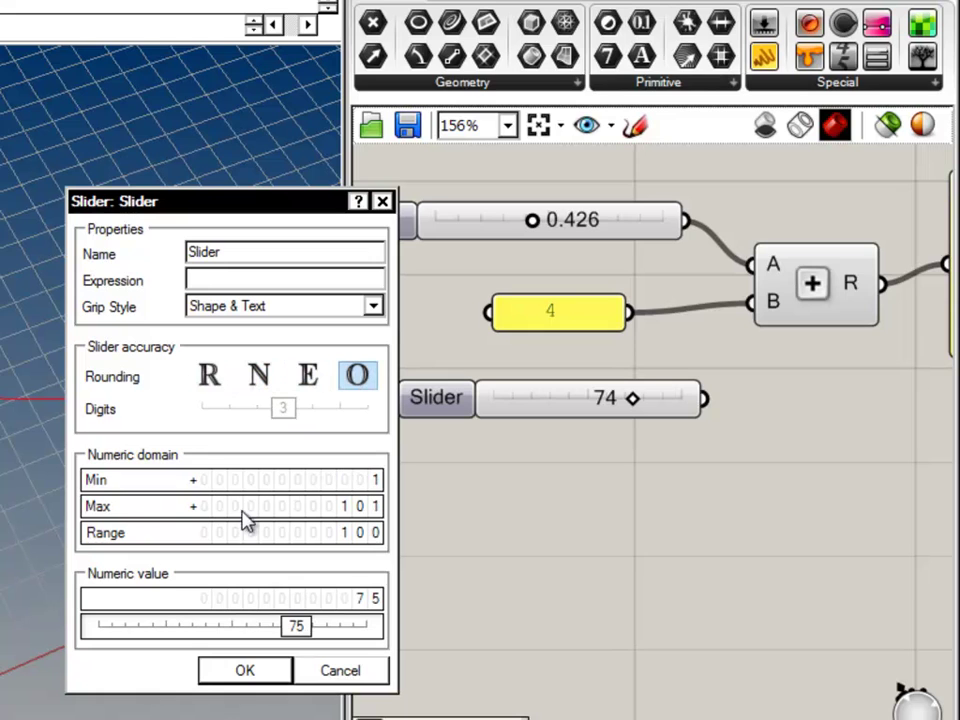
pyautogui.click(211, 376)
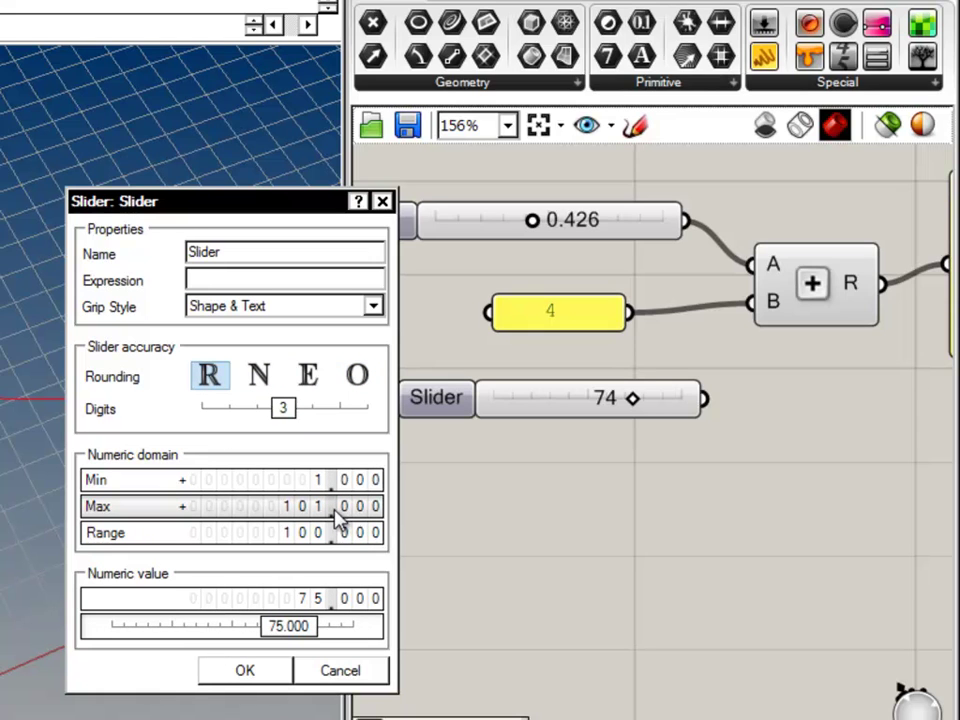
# Step: Set the slider's numeric value to 76 with 2 decimal digits and apply the settings
pyautogui.click(281, 507)
pyautogui.moveTo(289, 640)
pyautogui.mouseDown()
pyautogui.moveTo(208, 639)
pyautogui.moveTo(306, 641)
pyautogui.moveTo(240, 638)
pyautogui.moveTo(295, 630)
pyautogui.mouseUp()
pyautogui.moveTo(287, 418); pyautogui.dragTo(253, 408)
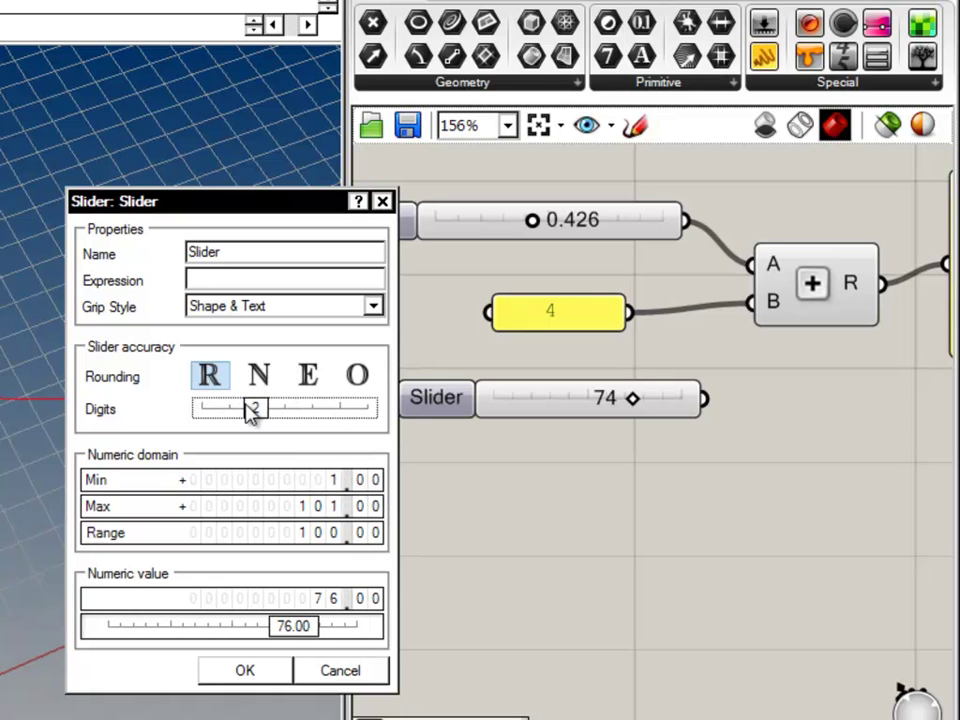
pyautogui.click(246, 671)
# Step: Place the 76.00 slider directly above the 0.426 slider and move the panel containing 4 just beneath them
pyautogui.moveTo(666, 460); pyautogui.dragTo(637, 477, button='right')
pyautogui.scroll(-5, 660, 397)
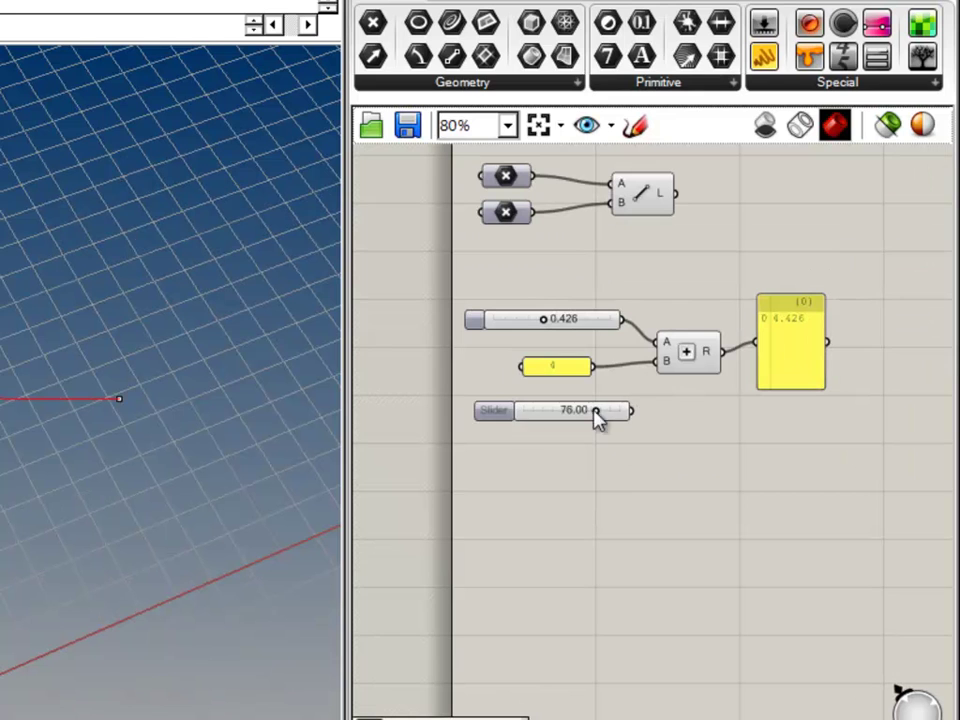
pyautogui.moveTo(500, 420); pyautogui.dragTo(489, 300)
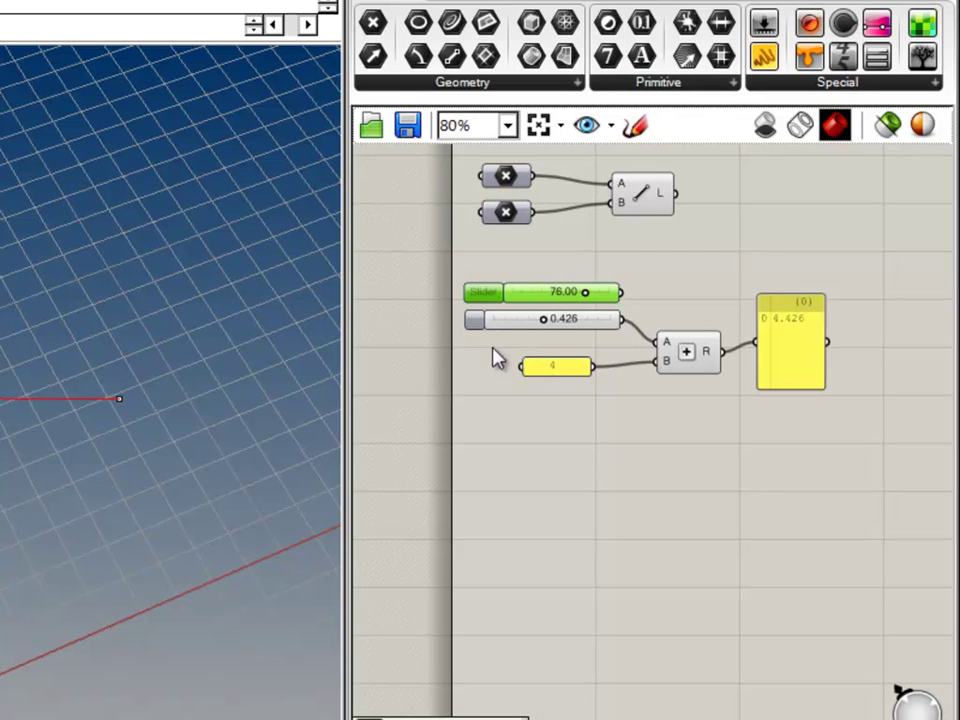
pyautogui.scroll(3, 497, 343)
pyautogui.click(516, 349)
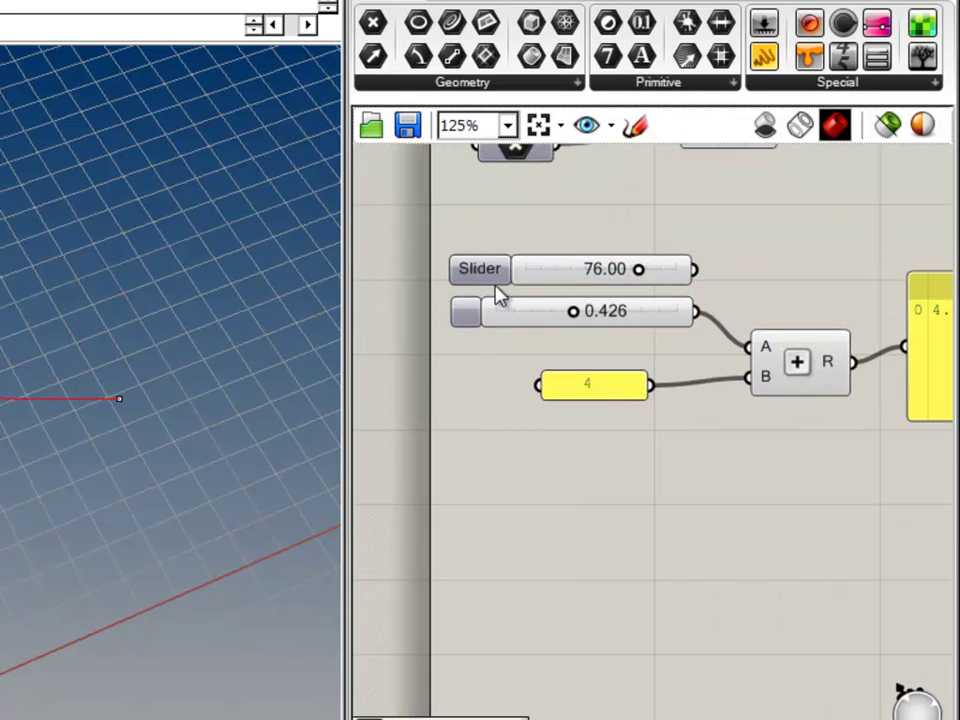
pyautogui.click(612, 382)
pyautogui.moveTo(615, 378); pyautogui.dragTo(606, 369)
pyautogui.click(690, 452)
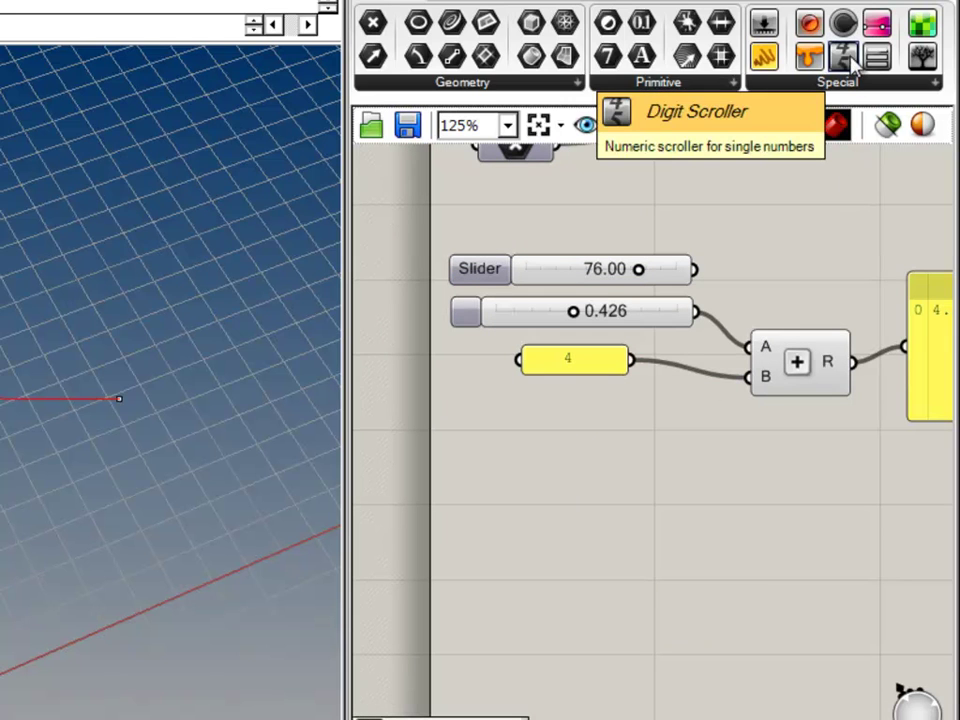
# Step: Add a Digit Scroller below the panel and wire it to Addition's B input, with the 0.426 slider feeding A
pyautogui.moveTo(846, 63); pyautogui.dragTo(516, 507)
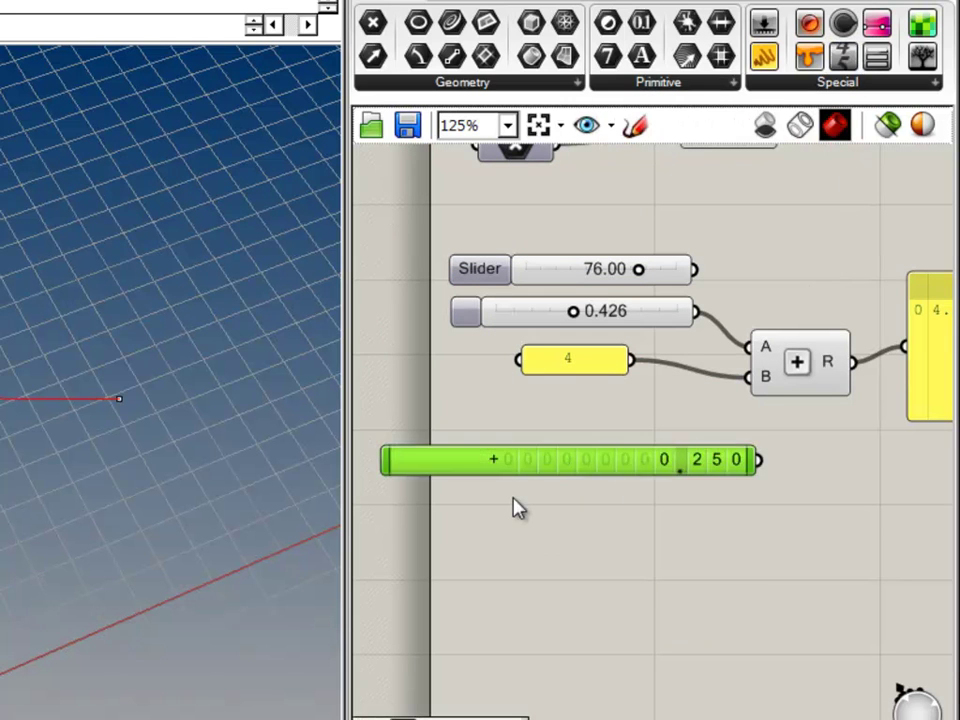
pyautogui.click(765, 486)
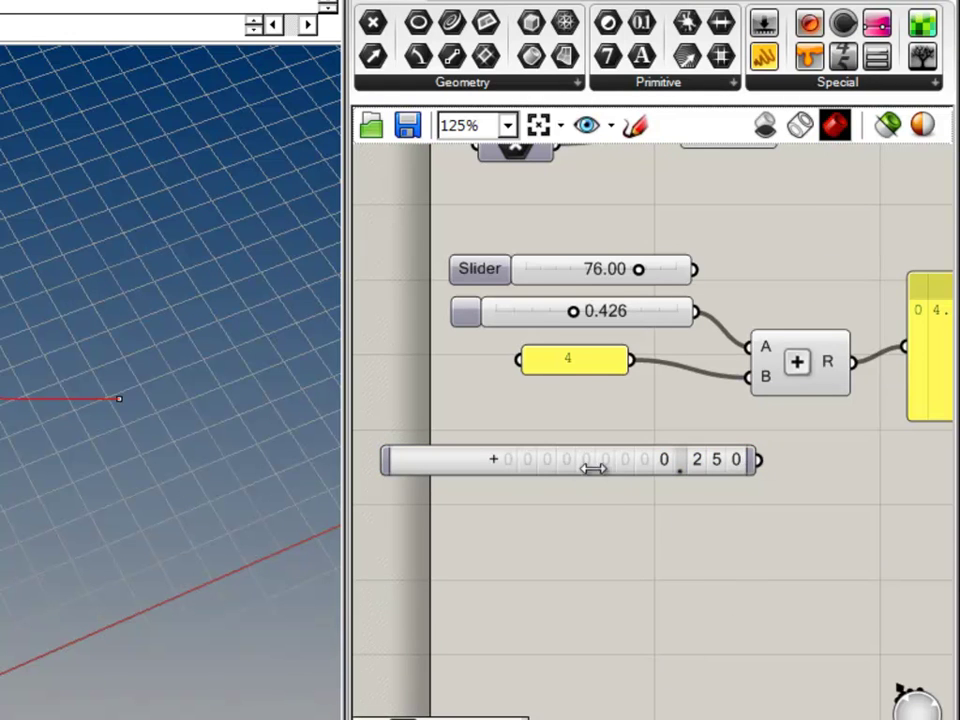
pyautogui.moveTo(731, 523); pyautogui.dragTo(649, 538, button='right')
pyautogui.moveTo(678, 475); pyautogui.dragTo(667, 362)
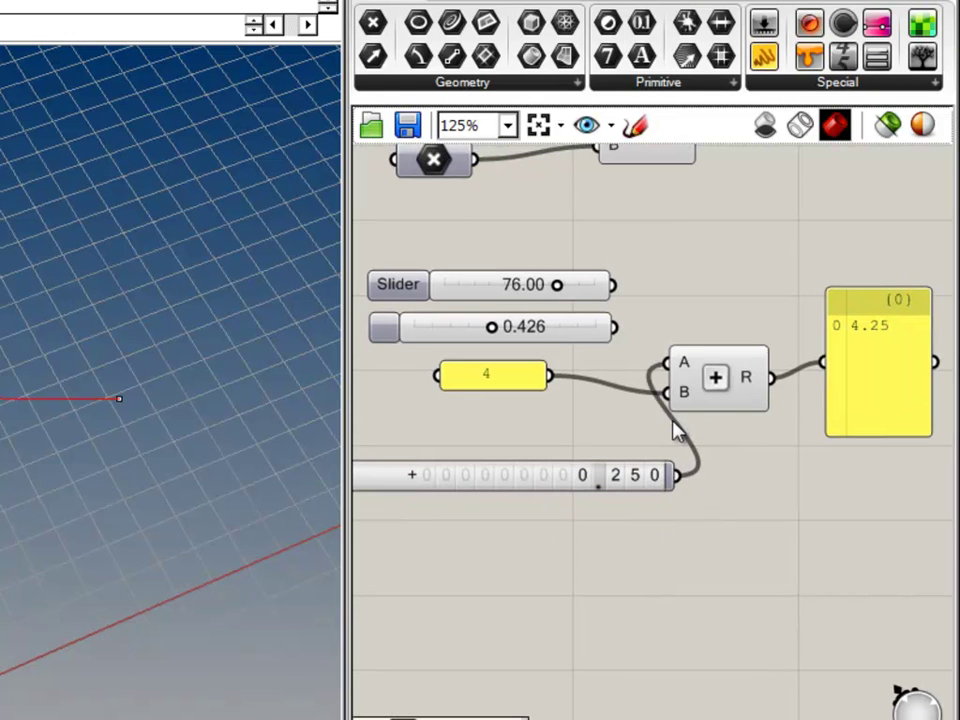
pyautogui.moveTo(686, 477); pyautogui.dragTo(614, 327)
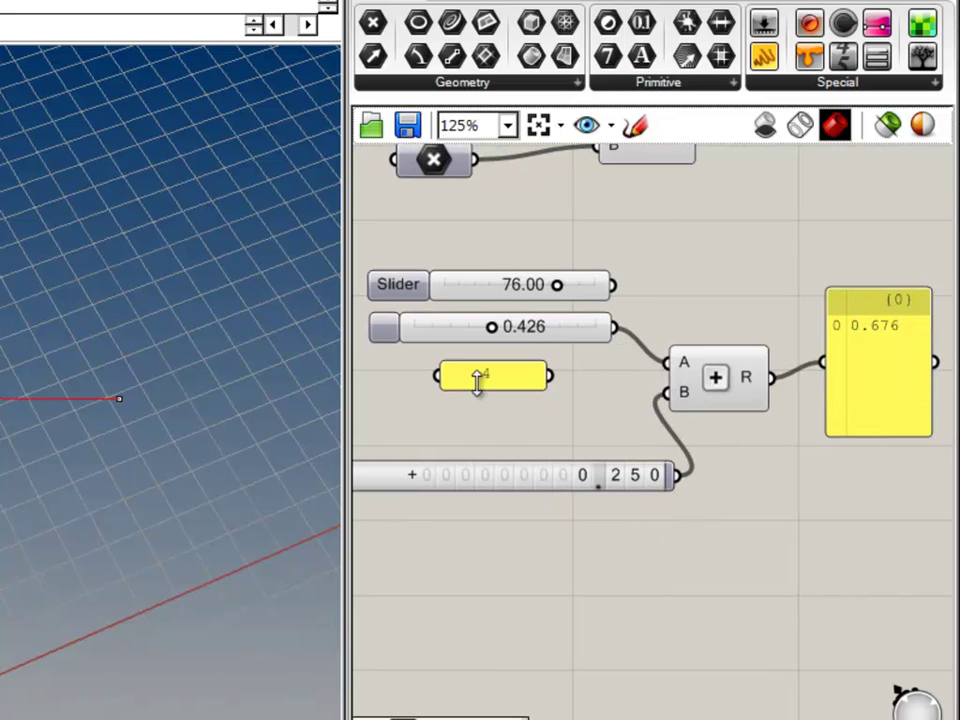
# Step: Delete the panel containing 4 and the 76.00 slider
pyautogui.click(477, 380)
pyautogui.press('Delete')
pyautogui.click(494, 282)
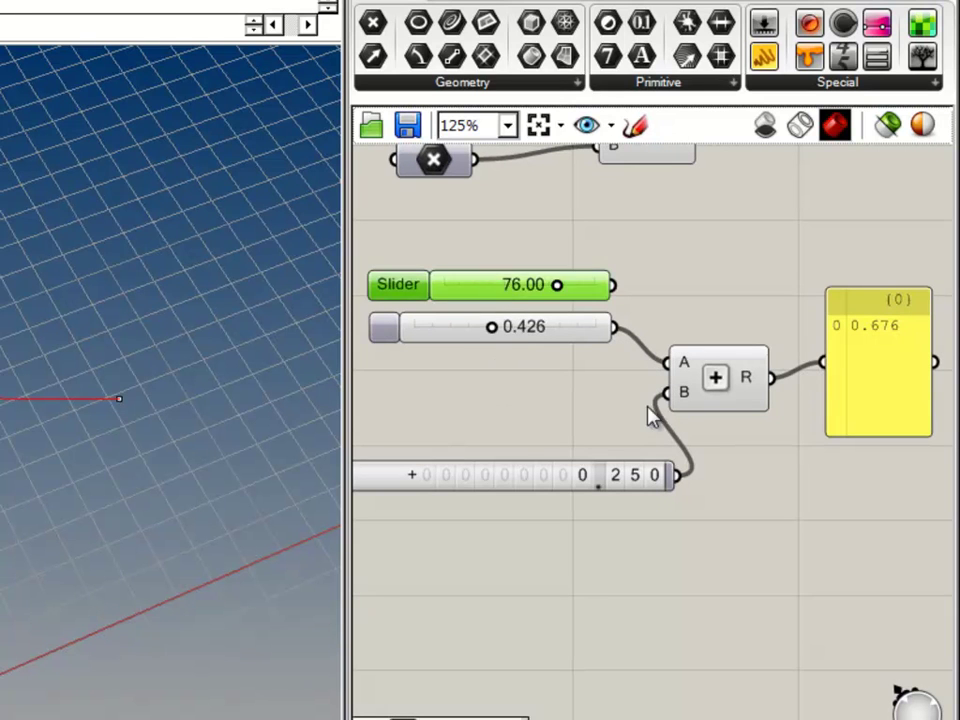
pyautogui.press('Delete')
# Step: Position the Digit Scroller directly below the 0.426 slider and set it to 2.50 with two decimals
pyautogui.moveTo(358, 477); pyautogui.dragTo(484, 494, button='right')
pyautogui.moveTo(485, 503); pyautogui.dragTo(424, 430)
pyautogui.click(714, 452)
pyautogui.moveTo(684, 418)
pyautogui.mouseDown()
pyautogui.moveTo(686, 450)
pyautogui.moveTo(683, 420)
pyautogui.mouseUp()
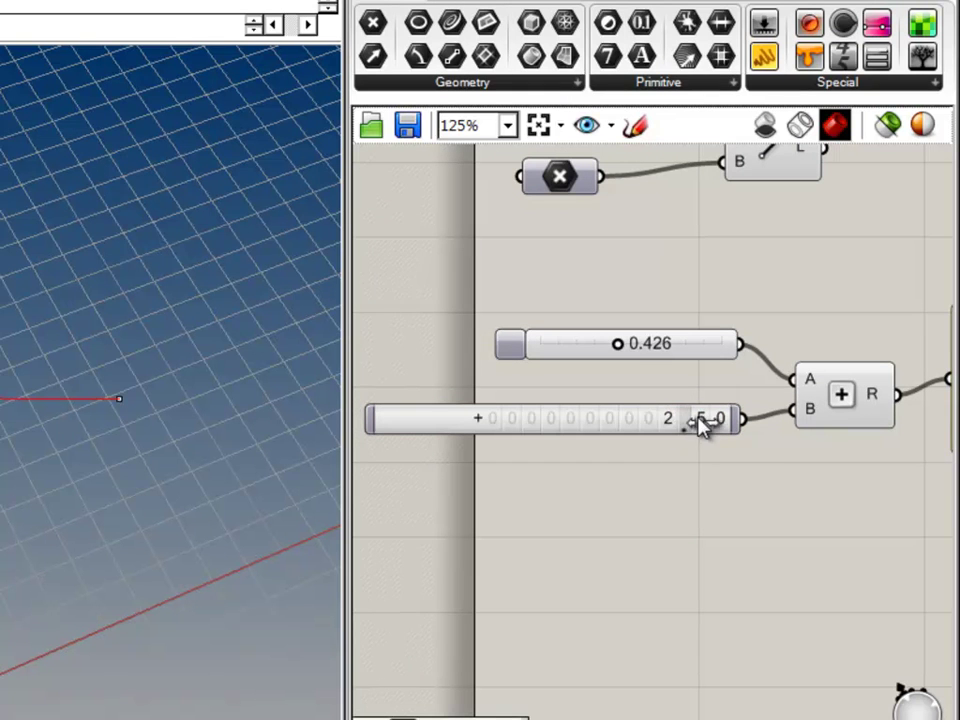
pyautogui.moveTo(671, 424); pyautogui.dragTo(664, 495)
pyautogui.moveTo(765, 493); pyautogui.dragTo(578, 508, button='right')
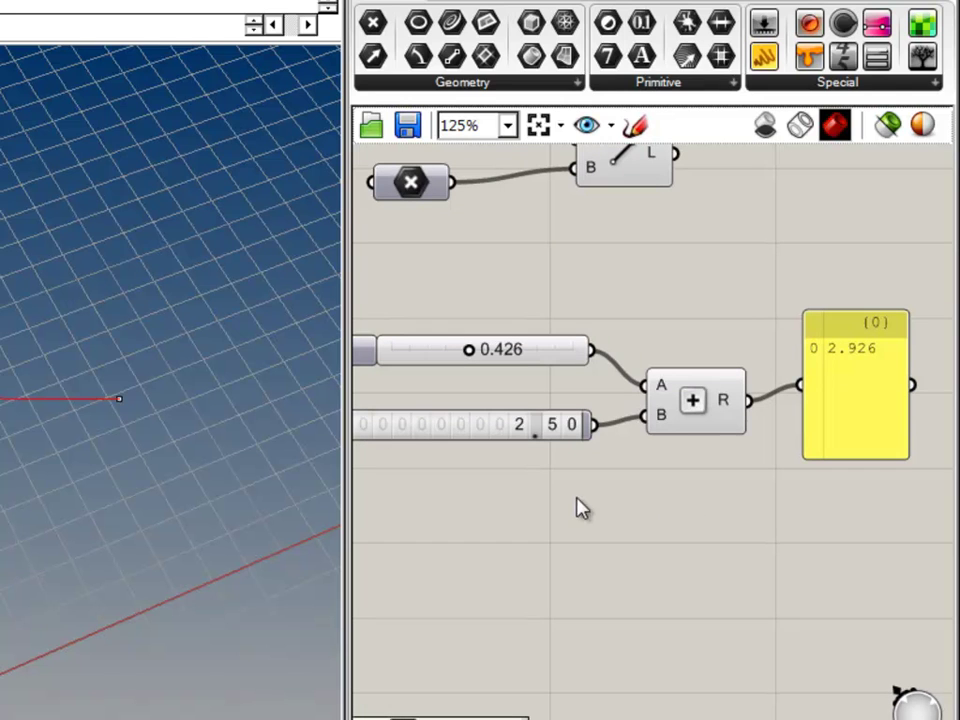
# Step: Add a Gene List below the Digit Scroller and enlarge it until all ten genes show
pyautogui.click(910, 86)
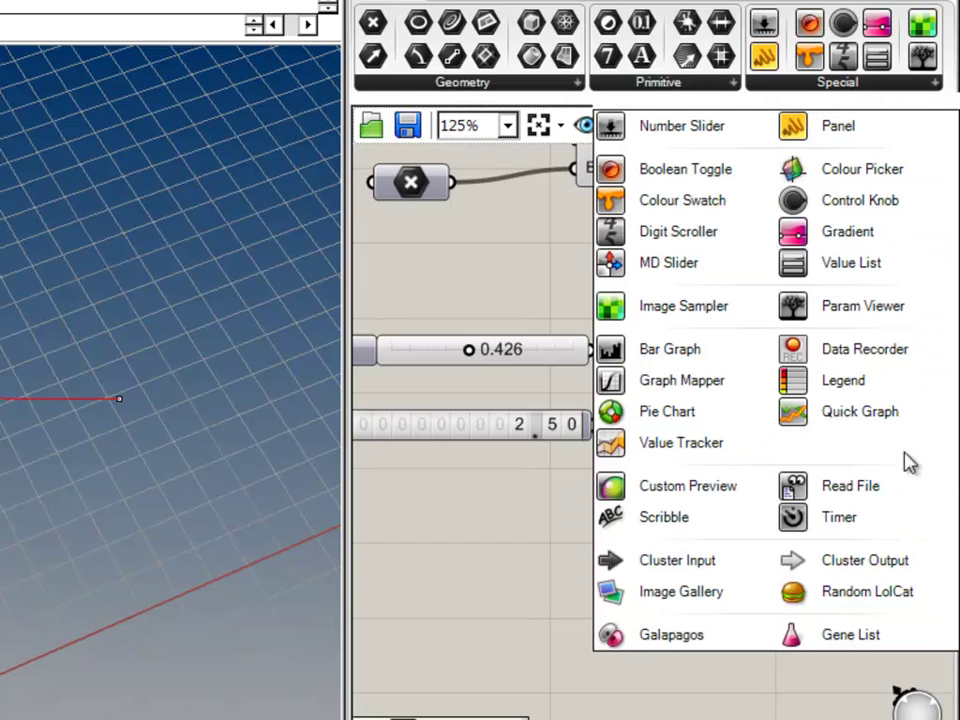
pyautogui.click(851, 643)
pyautogui.click(480, 605)
pyautogui.moveTo(744, 653); pyautogui.dragTo(816, 514, button='right')
pyautogui.moveTo(619, 478); pyautogui.dragTo(631, 459)
pyautogui.click(646, 517)
pyautogui.moveTo(647, 505); pyautogui.dragTo(665, 651)
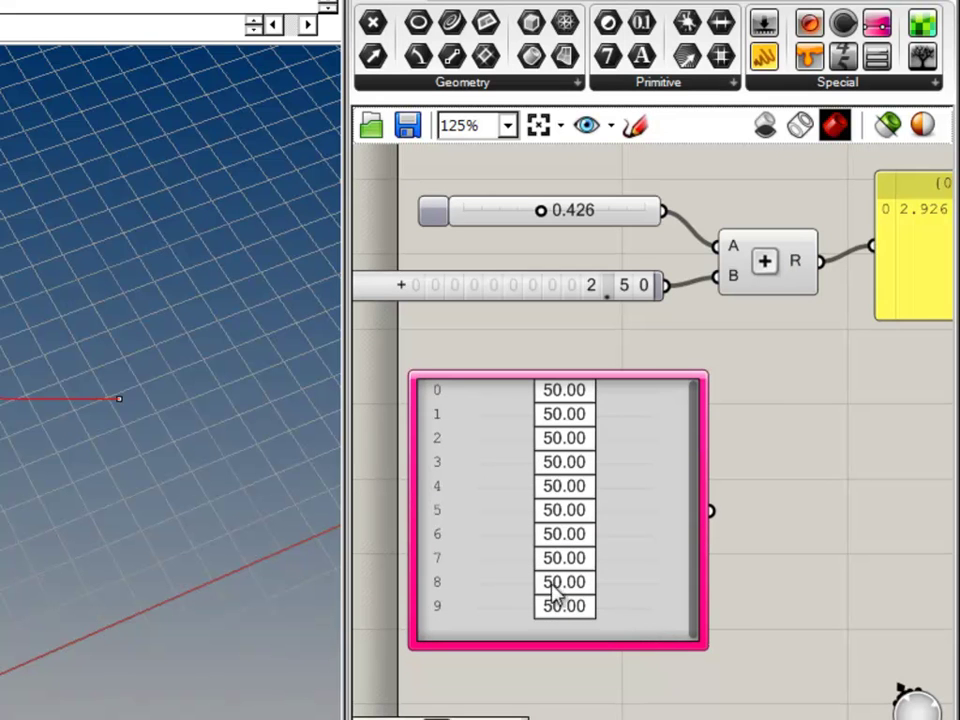
# Step: Set genes 0 to 5 of the Gene List to 71.75, 27.54, 74.56, 22.63, 100.00 and 33.86
pyautogui.moveTo(583, 397); pyautogui.dragTo(620, 395)
pyautogui.moveTo(558, 416); pyautogui.dragTo(625, 487)
pyautogui.moveTo(547, 510); pyautogui.dragTo(515, 510)
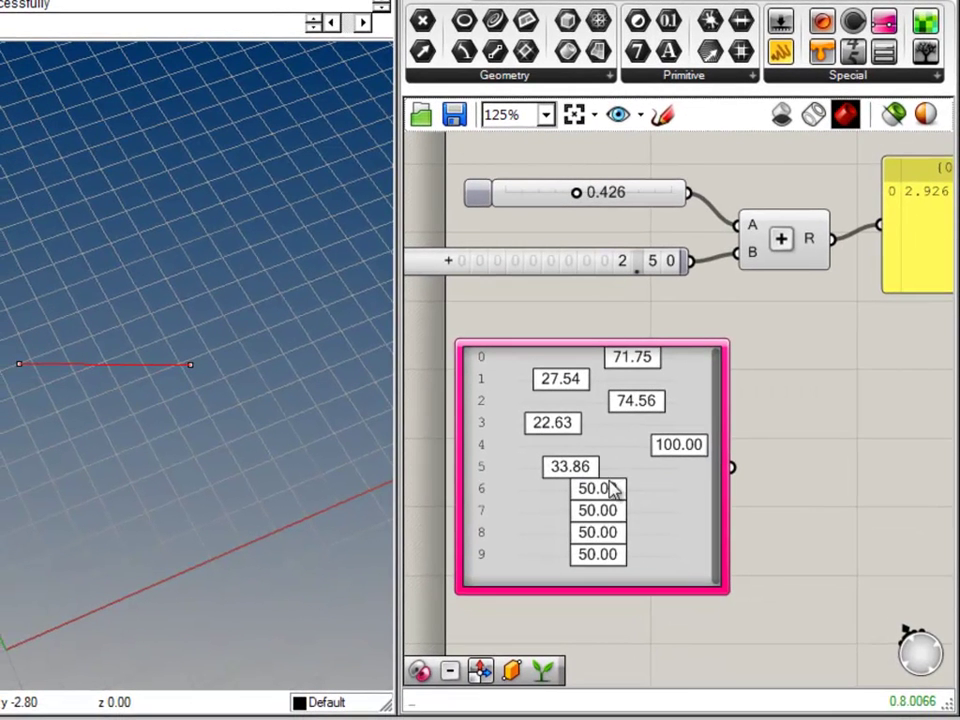
# Step: Set the Gene List's gene count to 100
pyautogui.rightClick(671, 480)
pyautogui.click(739, 586)
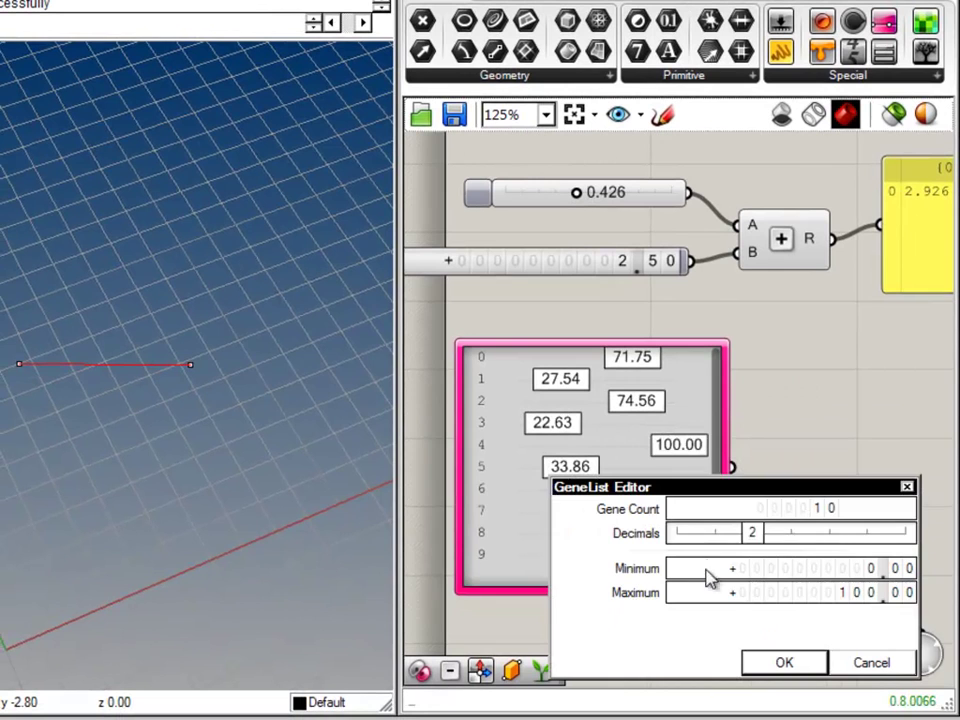
pyautogui.moveTo(825, 496); pyautogui.dragTo(378, 322)
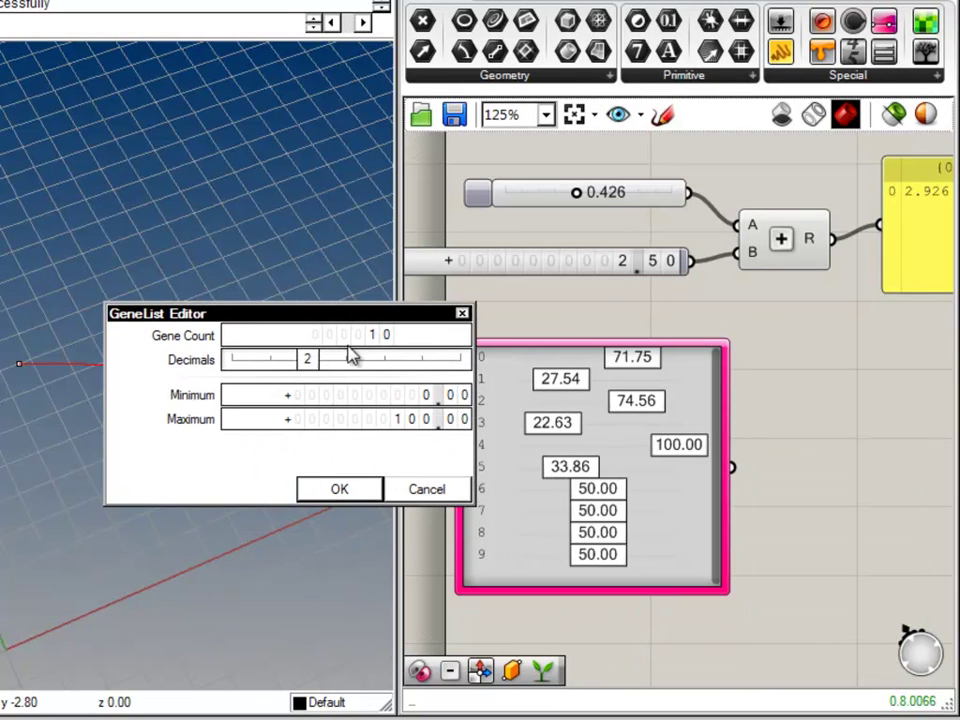
pyautogui.doubleClick(421, 334)
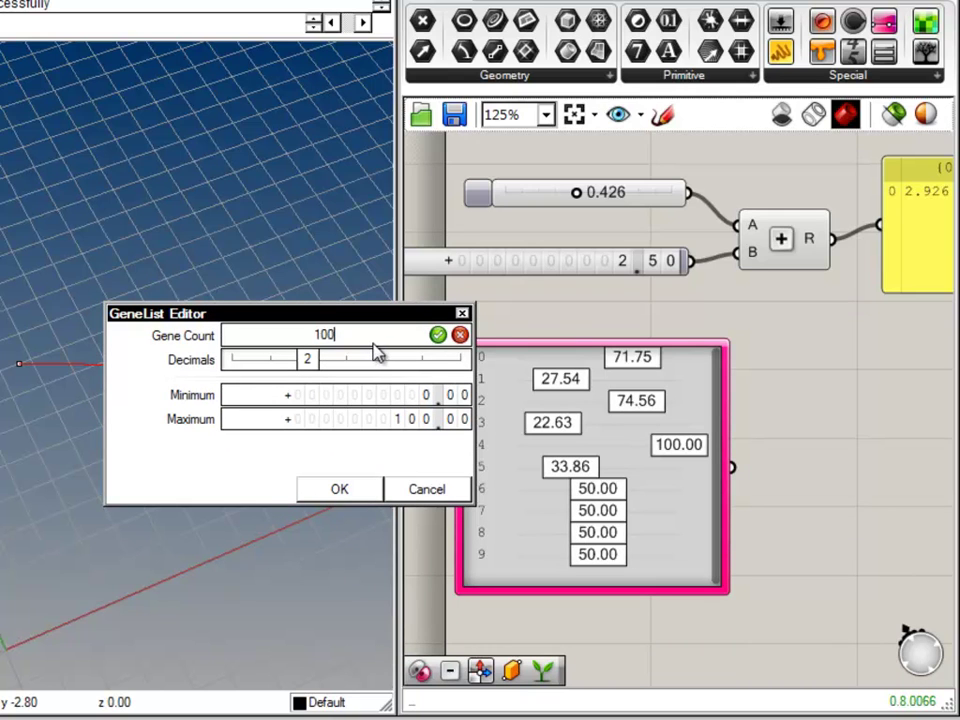
pyautogui.press('Return')
pyautogui.click(339, 489)
# Step: Go to the end of the Gene List, change a few of the last genes, and shift the list sideways
pyautogui.moveTo(716, 360); pyautogui.dragTo(727, 590)
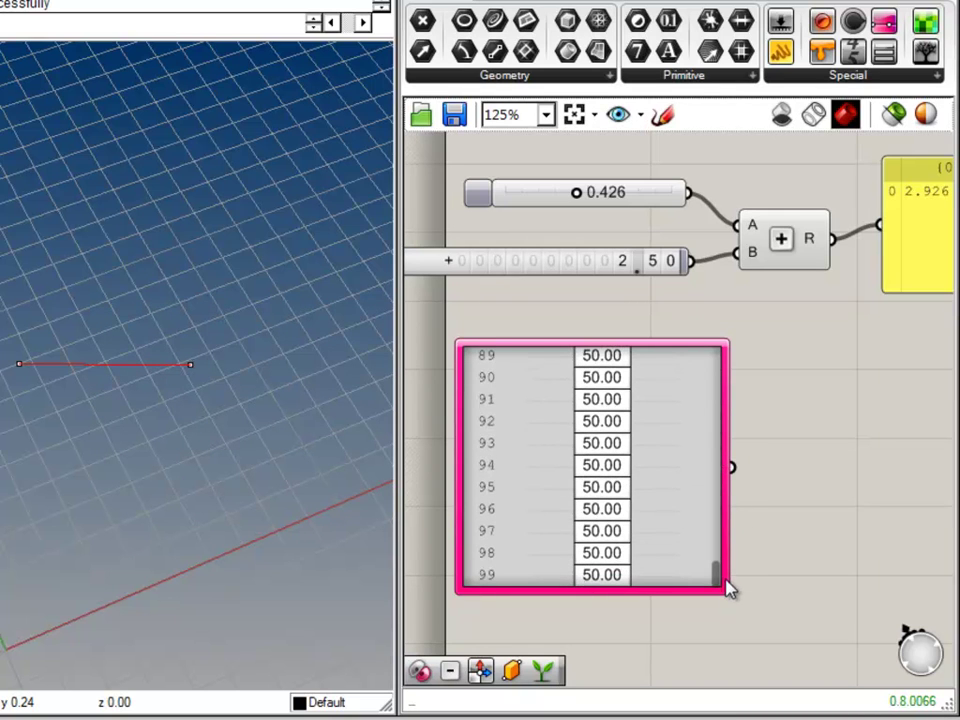
pyautogui.moveTo(613, 543); pyautogui.dragTo(700, 494)
pyautogui.moveTo(640, 477); pyautogui.dragTo(798, 511)
# Step: Make two copies of the 0.426 slider above the original and delete both copies
pyautogui.click(542, 360)
pyautogui.moveTo(531, 217); pyautogui.dragTo(558, 348, button='right')
pyautogui.click(557, 336)
pyautogui.hotkey('ctrl', 'c')
pyautogui.hotkey('ctrl', 'v')
pyautogui.hotkey('ctrl', 'v')
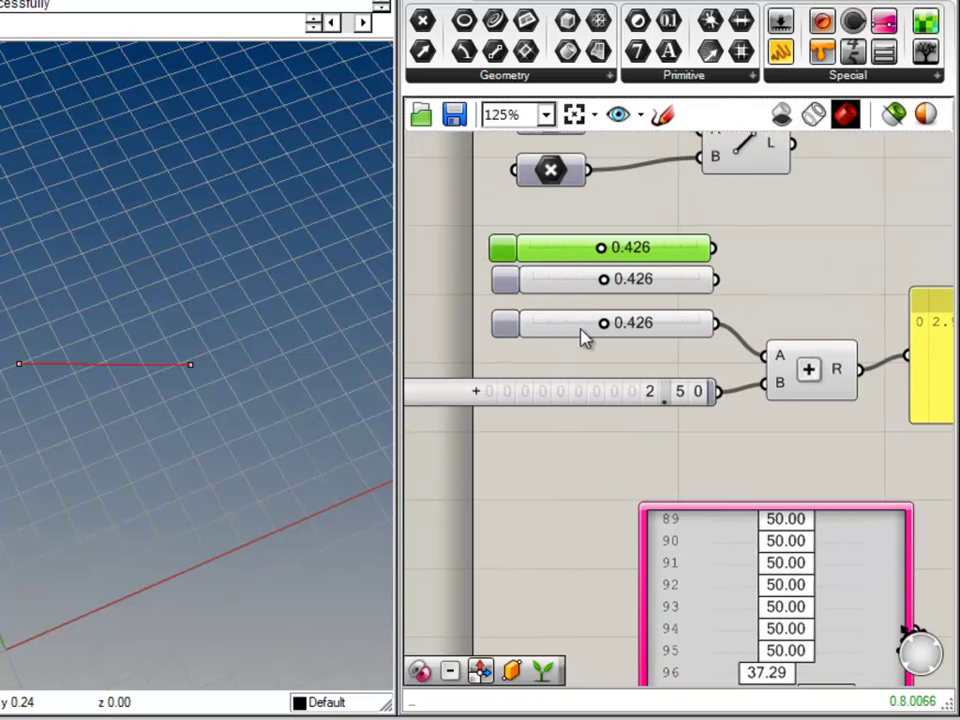
pyautogui.moveTo(772, 296); pyautogui.dragTo(594, 249)
pyautogui.press('Delete')
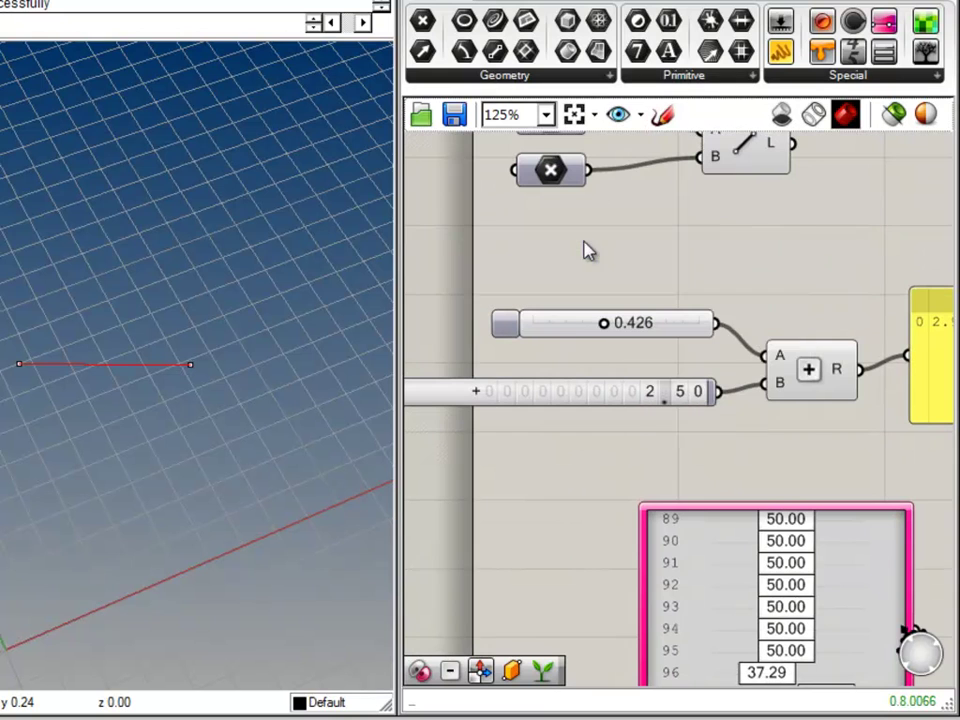
# Step: Delete the Gene List from the canvas
pyautogui.moveTo(786, 620); pyautogui.dragTo(638, 557)
pyautogui.moveTo(831, 516); pyautogui.dragTo(831, 429, button='right')
pyautogui.press('Delete')
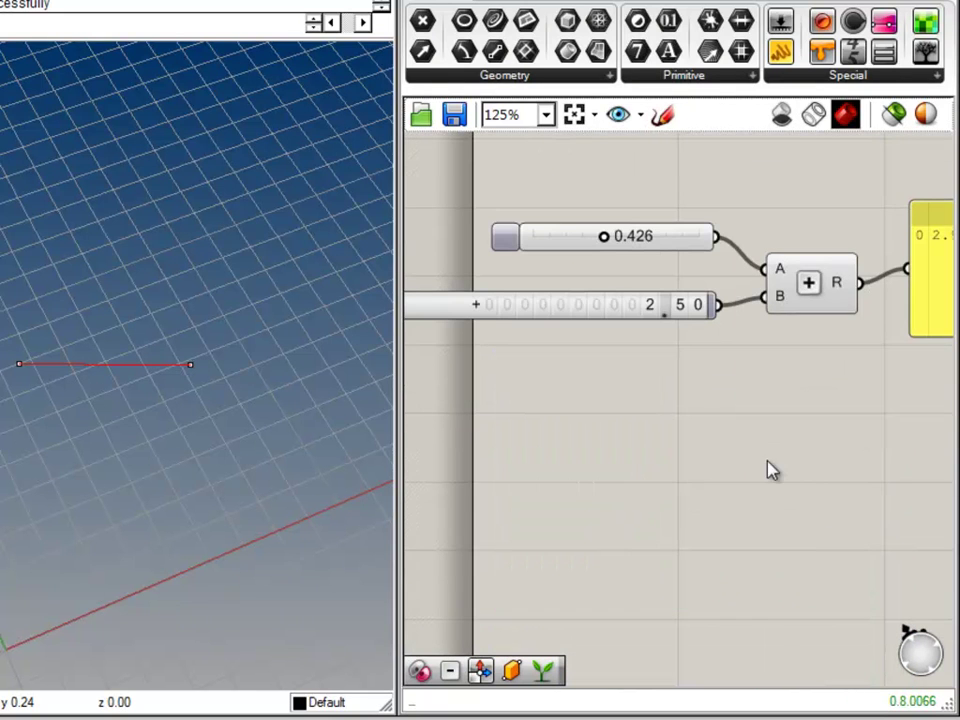
# Step: Add a Boolean Toggle below the Digit Scroller, wire it to the result panel, and move the panel beside it
pyautogui.moveTo(746, 426); pyautogui.dragTo(718, 482, button='right')
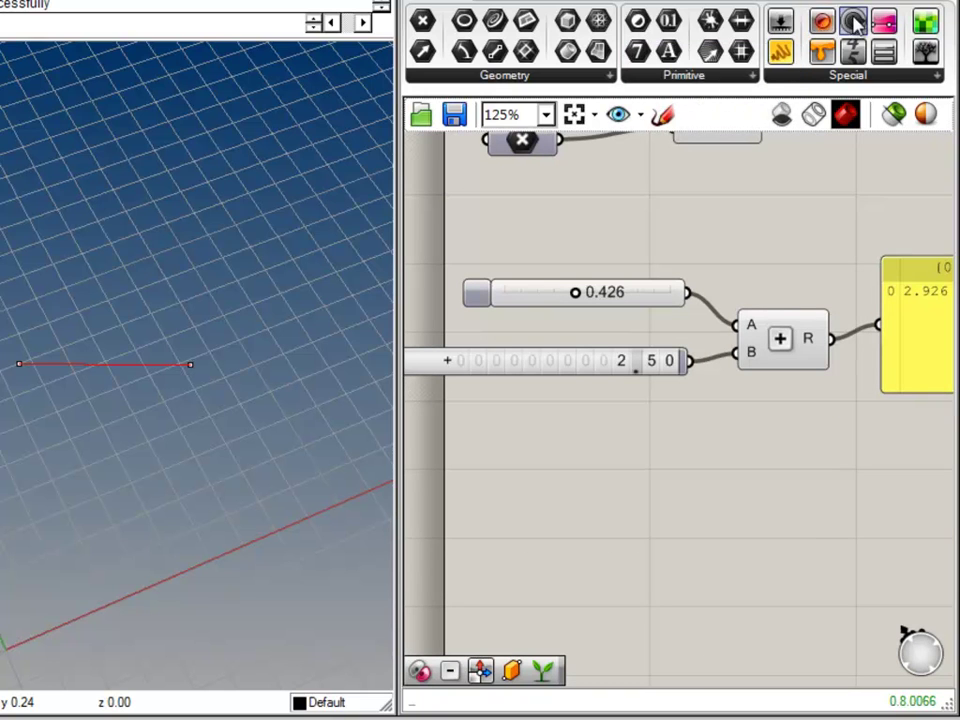
pyautogui.moveTo(822, 22); pyautogui.dragTo(643, 487)
pyautogui.click(640, 528)
pyautogui.click(690, 506)
pyautogui.moveTo(718, 484); pyautogui.dragTo(882, 343)
pyautogui.moveTo(918, 347); pyautogui.dragTo(835, 515)
pyautogui.click(782, 458)
# Step: Flip the Boolean Toggle back and forth, leaving it at False, while watching the connected panel
pyautogui.scroll(3, 780, 481)
pyautogui.moveTo(692, 506); pyautogui.dragTo(582, 511, button='right')
pyautogui.scroll(-2, 586, 519)
pyautogui.doubleClick(497, 510)
pyautogui.doubleClick(498, 503)
pyautogui.click(538, 538)
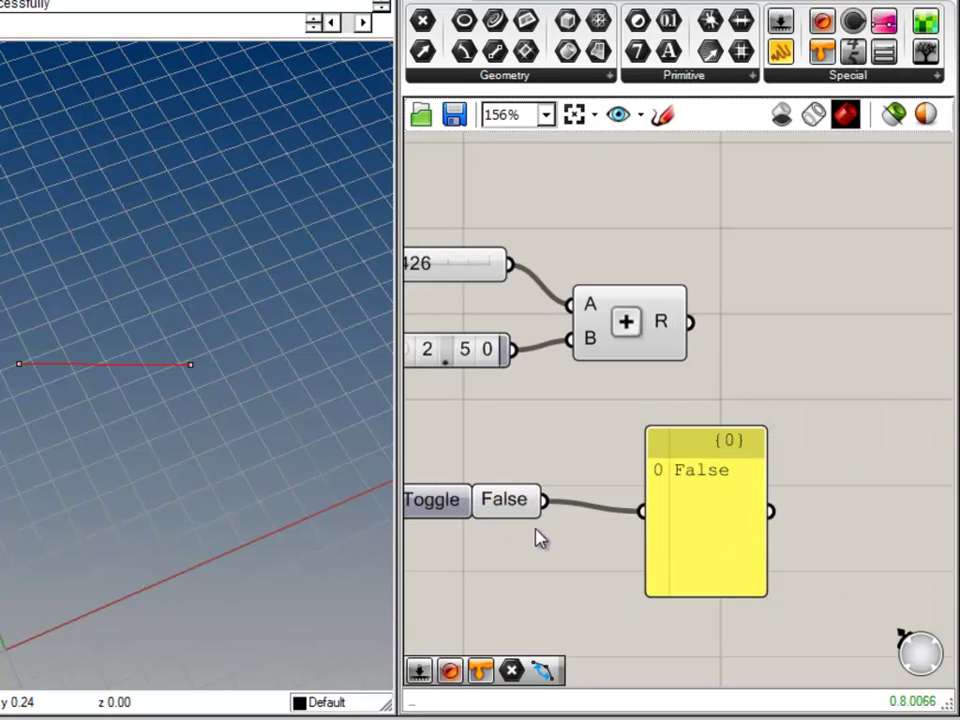
# Step: Wire the Boolean Toggle into Addition's B input and connect the R output to the panel, placed beside Addition
pyautogui.scroll(-2, 556, 528)
pyautogui.moveTo(668, 515); pyautogui.dragTo(749, 445)
pyautogui.moveTo(603, 404); pyautogui.dragTo(643, 391)
pyautogui.moveTo(546, 509); pyautogui.dragTo(602, 394)
pyautogui.moveTo(689, 446); pyautogui.dragTo(679, 383)
pyautogui.moveTo(735, 443); pyautogui.dragTo(768, 368)
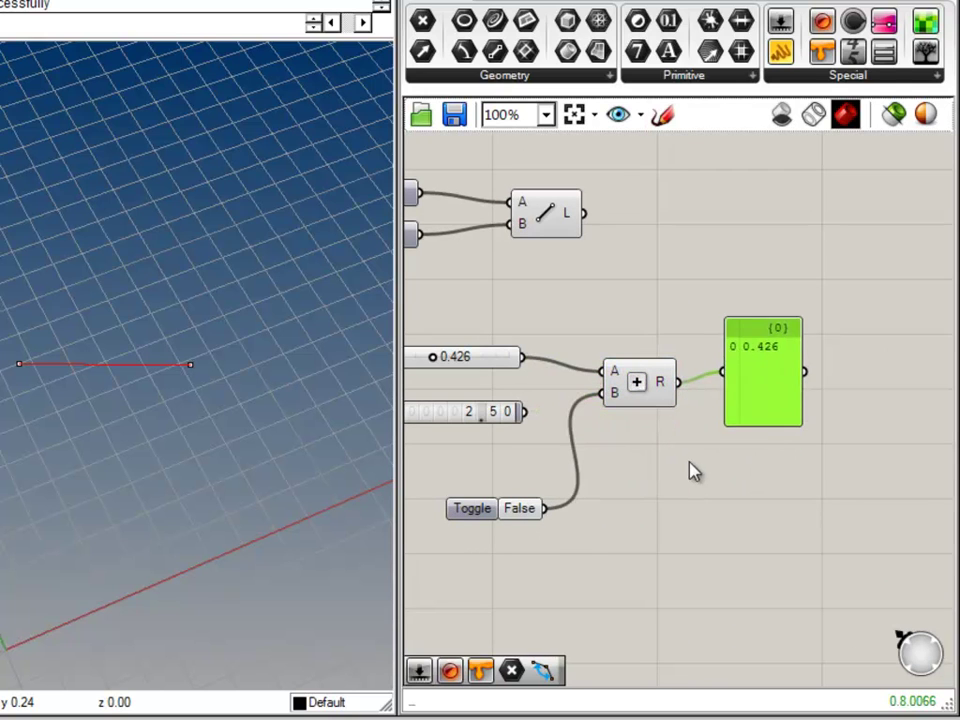
pyautogui.click(549, 533)
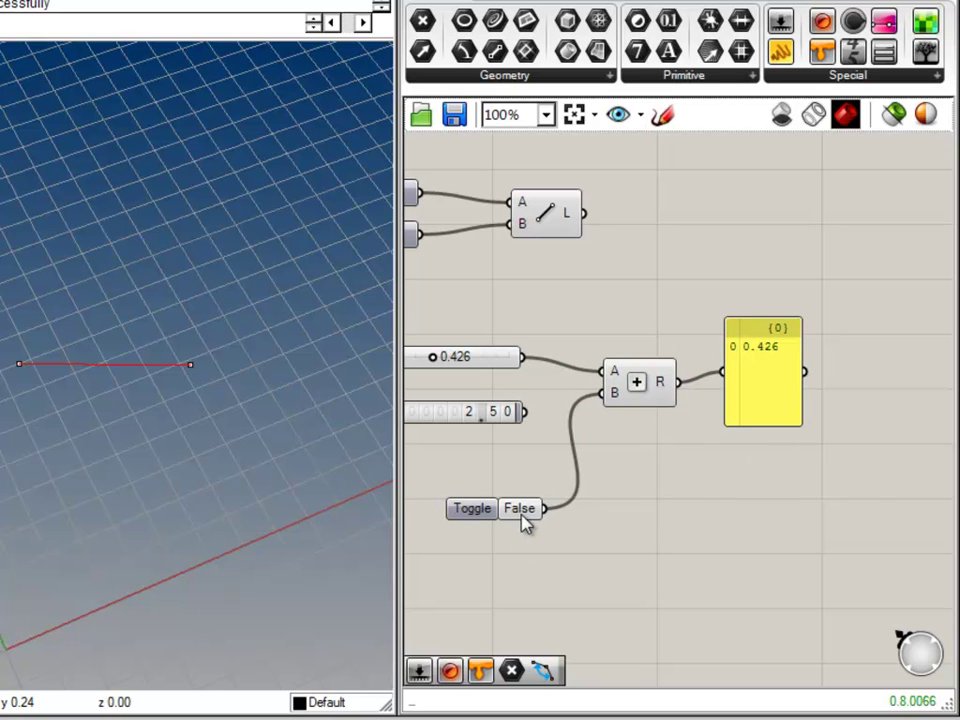
# Step: Inspect the data in Addition's B input, then flip the Boolean Toggle, leaving it at True
pyautogui.moveTo(616, 400)
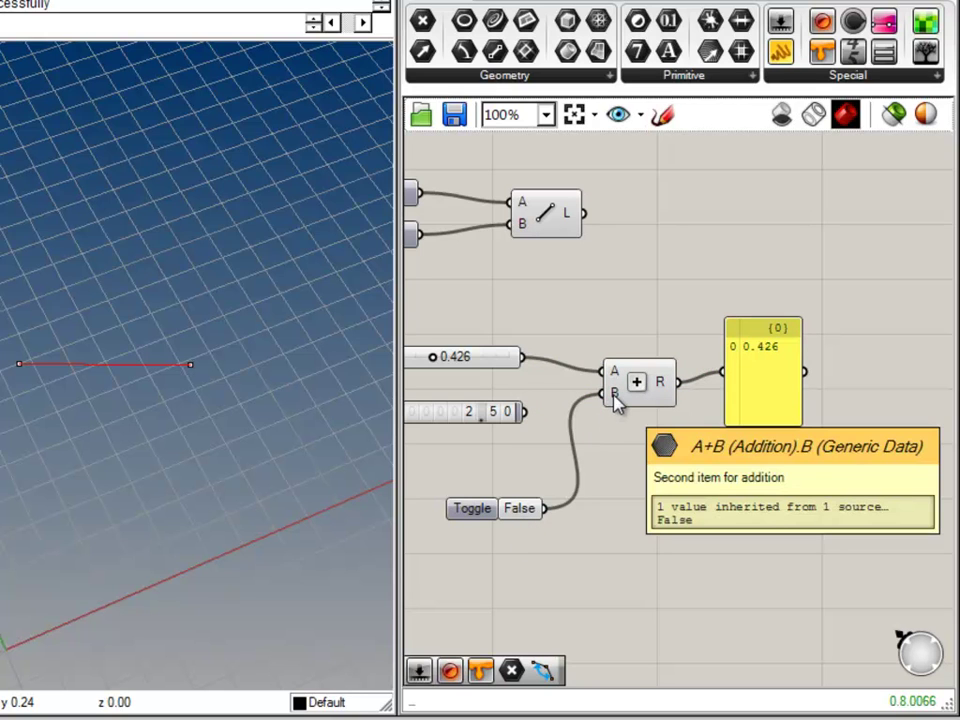
pyautogui.click(523, 510)
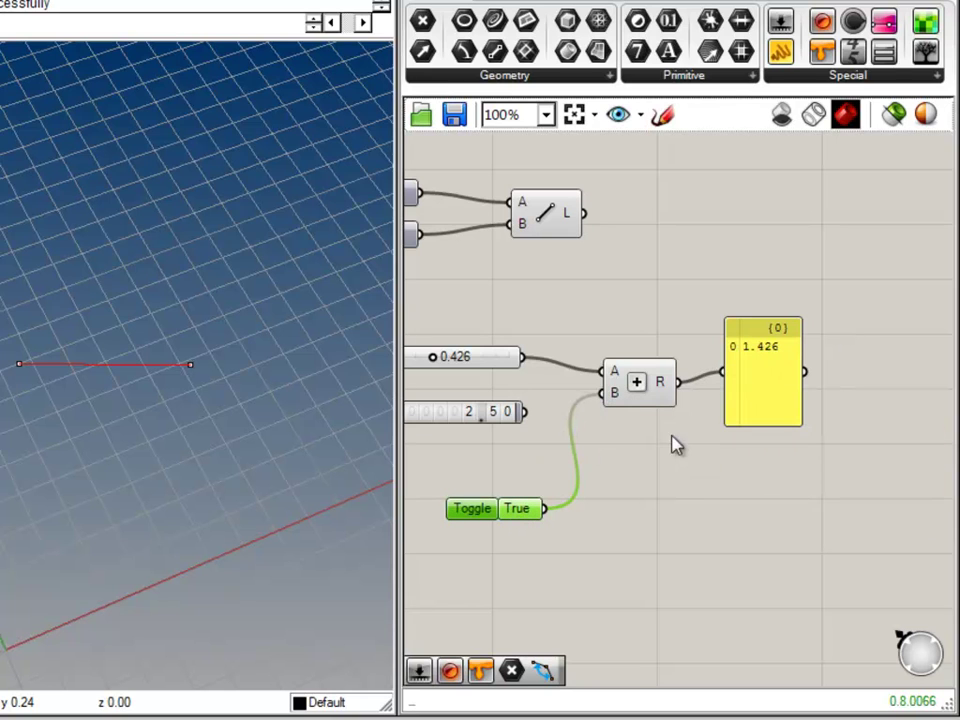
pyautogui.doubleClick(532, 510)
pyautogui.doubleClick(522, 510)
pyautogui.click(657, 525)
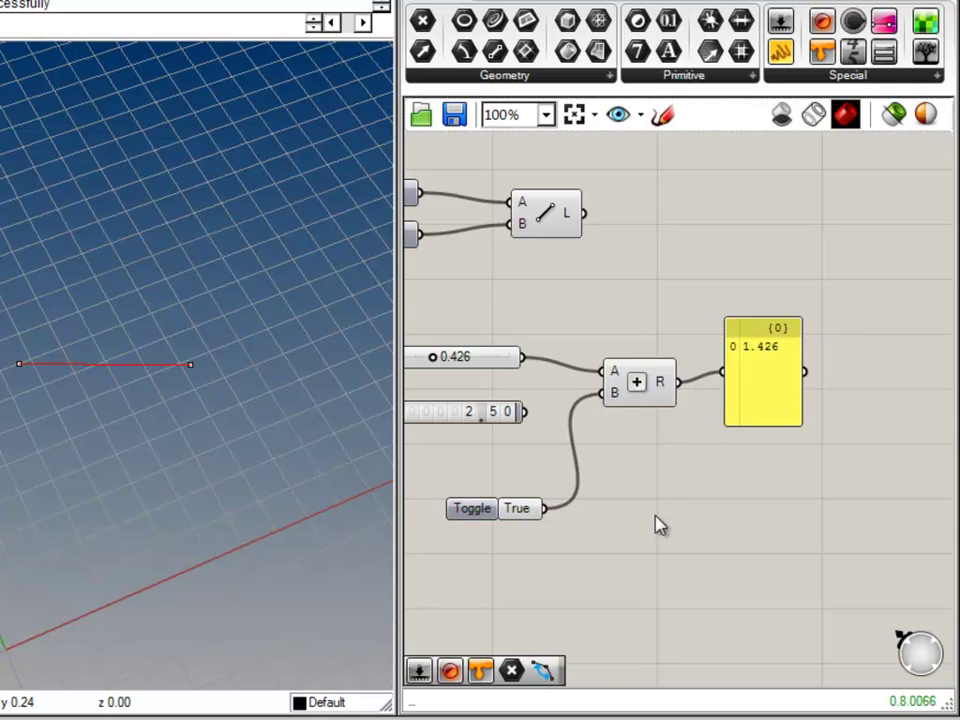
pyautogui.moveTo(522, 551); pyautogui.dragTo(632, 562, button='right')
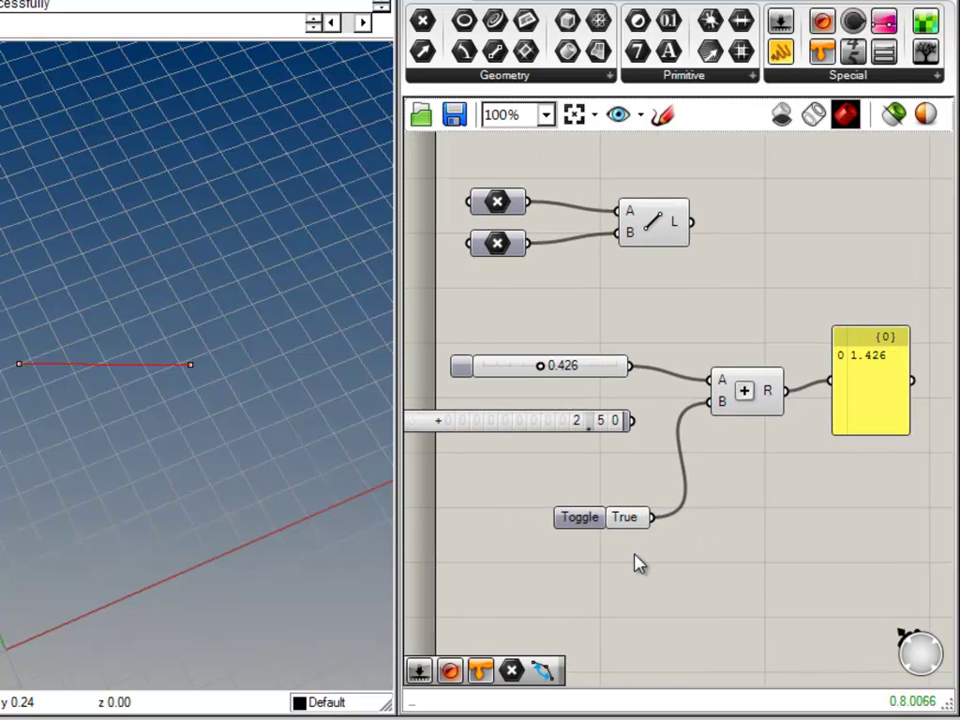
# Step: Delete the Digit Scroller and move the Boolean Toggle directly below the number slider, level with Addition's B input
pyautogui.moveTo(593, 538); pyautogui.dragTo(549, 495)
pyautogui.click(467, 469)
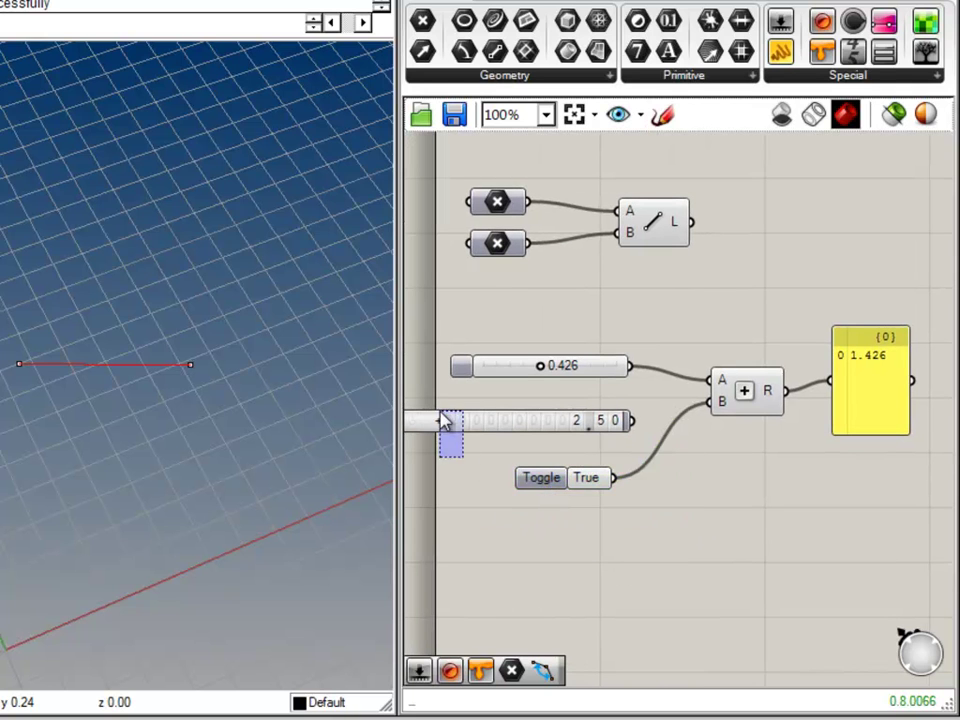
pyautogui.click(443, 420)
pyautogui.press('Delete')
pyautogui.moveTo(523, 485); pyautogui.dragTo(552, 413)
pyautogui.click(665, 493)
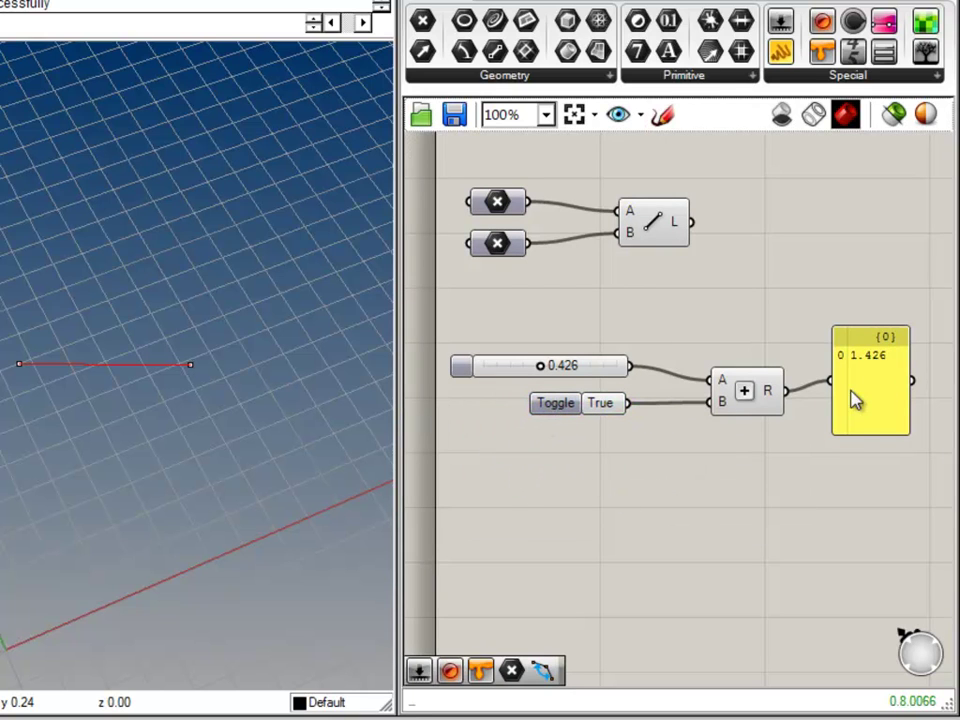
# Step: Move the result panel slightly down and shift Addition closer to the slider and Boolean Toggle
pyautogui.moveTo(855, 400); pyautogui.dragTo(853, 422)
pyautogui.moveTo(754, 396); pyautogui.dragTo(719, 399)
pyautogui.click(779, 494)
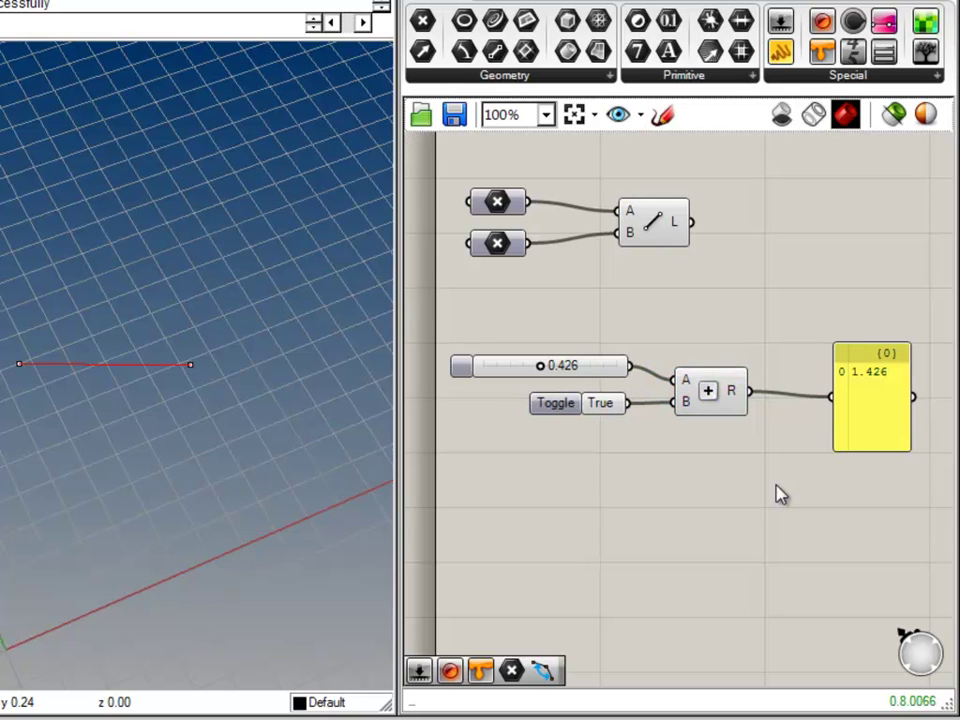
pyautogui.moveTo(708, 410); pyautogui.dragTo(712, 404)
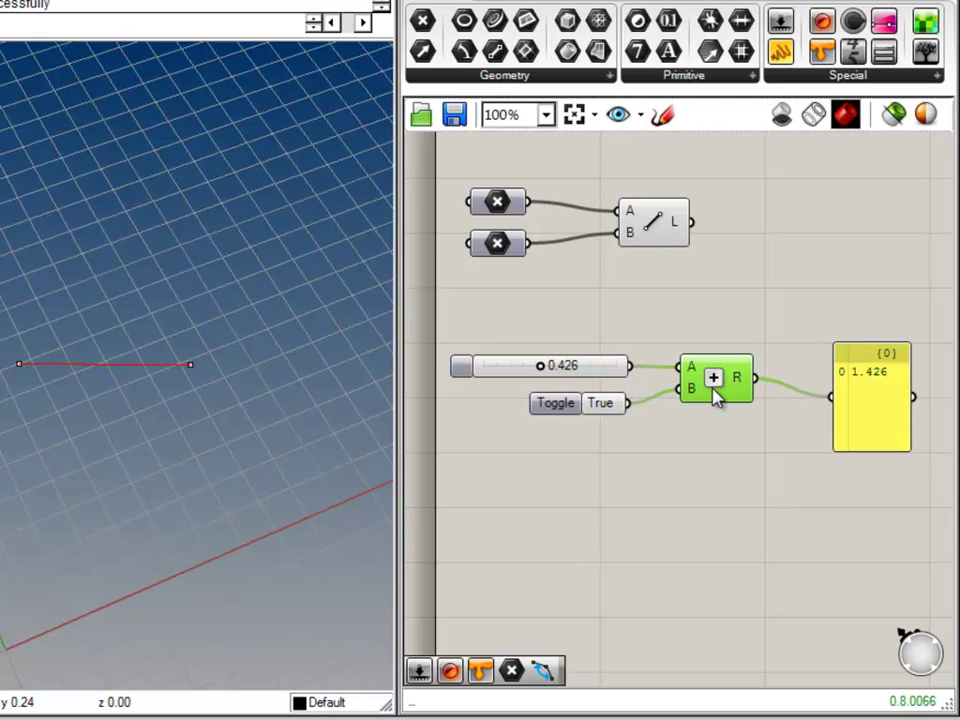
pyautogui.click(760, 455)
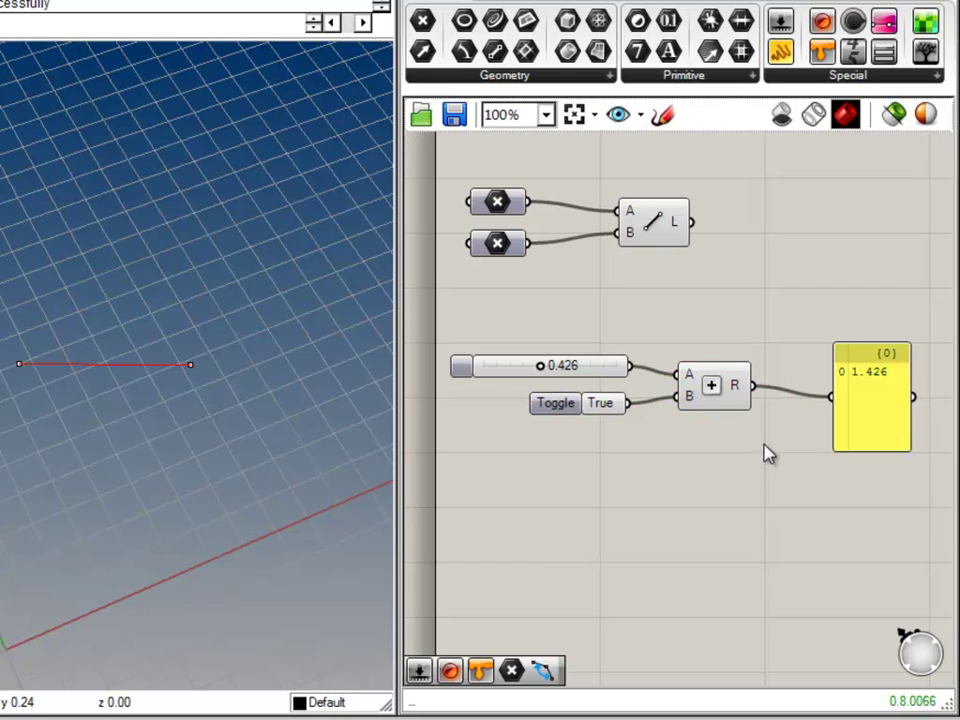
# Step: Add a second Addition component in the empty canvas area below the existing definition
pyautogui.click(870, 80)
pyautogui.moveTo(755, 570); pyautogui.dragTo(735, 308, button='right')
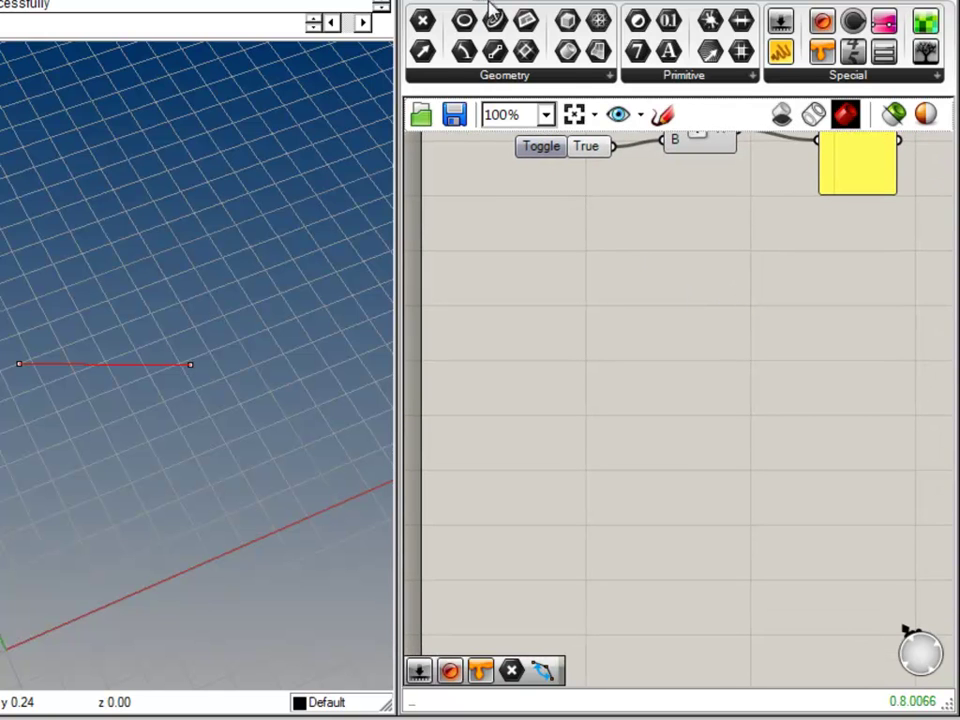
pyautogui.click(521, 3)
pyautogui.click(533, 2)
pyautogui.click(495, 3)
pyautogui.moveTo(595, 25); pyautogui.dragTo(578, 336)
pyautogui.click(562, 401)
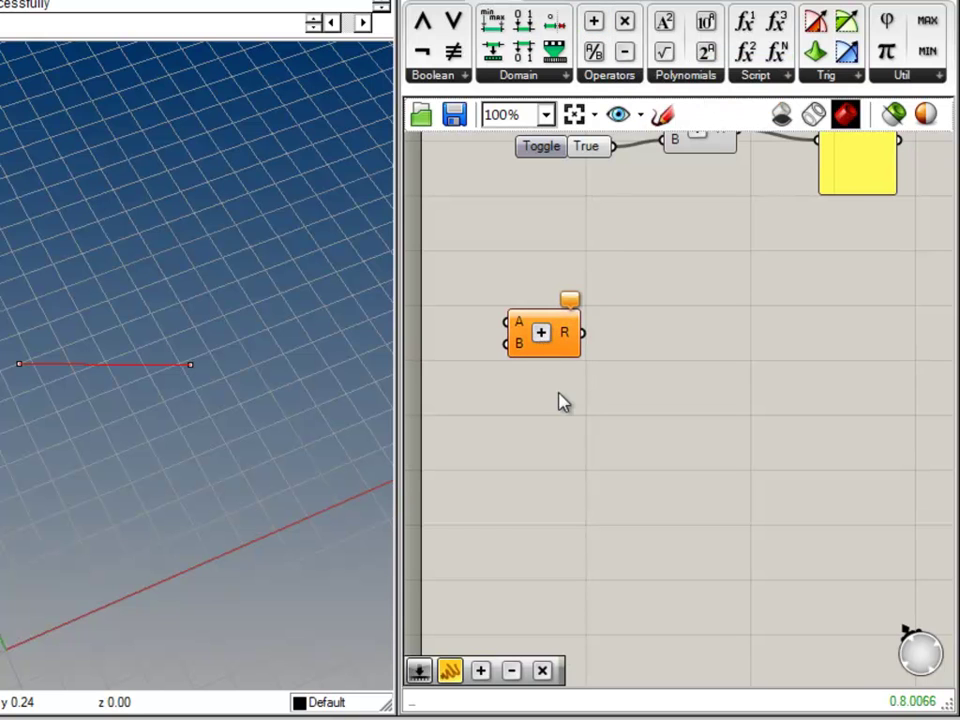
# Step: Duplicate the result panel next to the new Addition component and wire the R output into it
pyautogui.keyDown('alt'); pyautogui.moveTo(829, 182); pyautogui.dragTo(707, 372); pyautogui.keyUp('alt')
pyautogui.moveTo(706, 322); pyautogui.dragTo(651, 344)
pyautogui.click(835, 411)
pyautogui.click(602, 418)
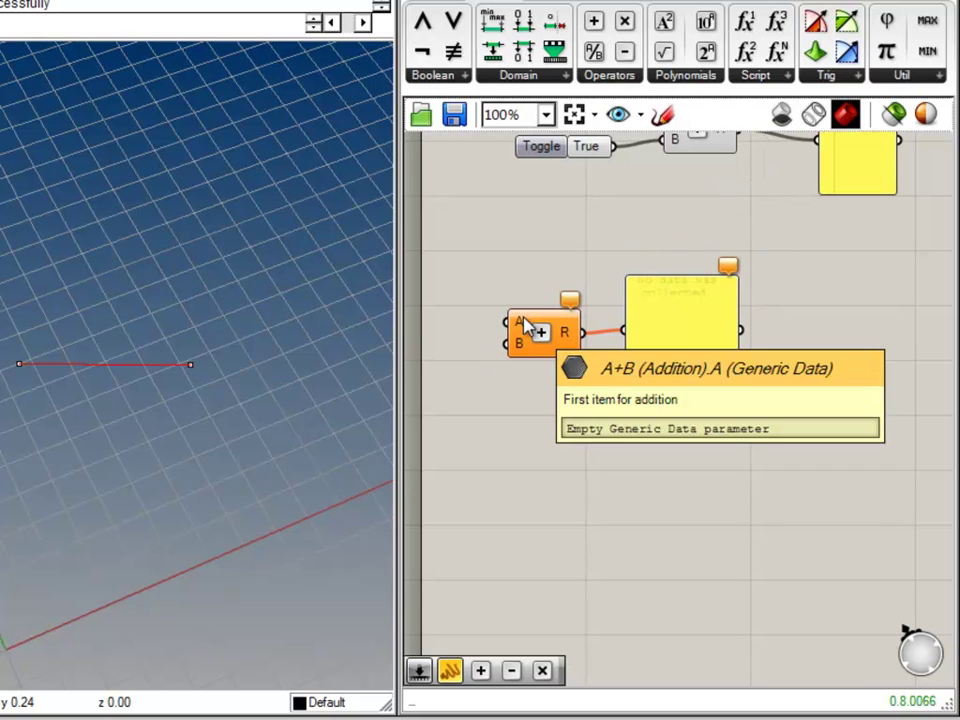
# Step: Check the new Addition component's warnings, then set its A input's data item to 1
pyautogui.scroll(3, 574, 318)
pyautogui.moveTo(582, 302)
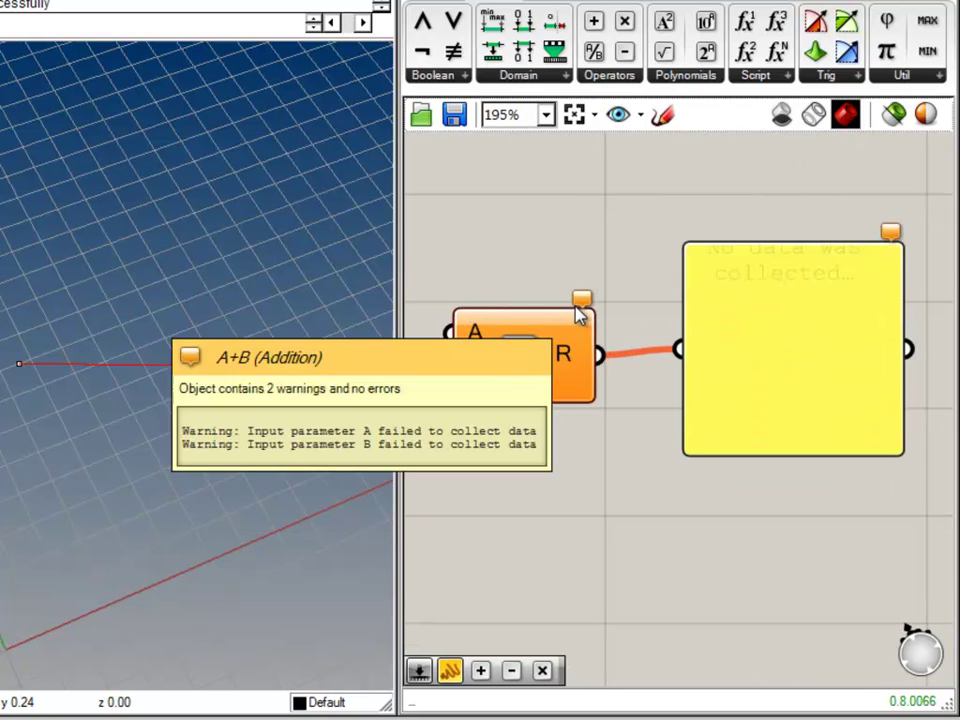
pyautogui.moveTo(525, 454); pyautogui.dragTo(624, 478, button='right')
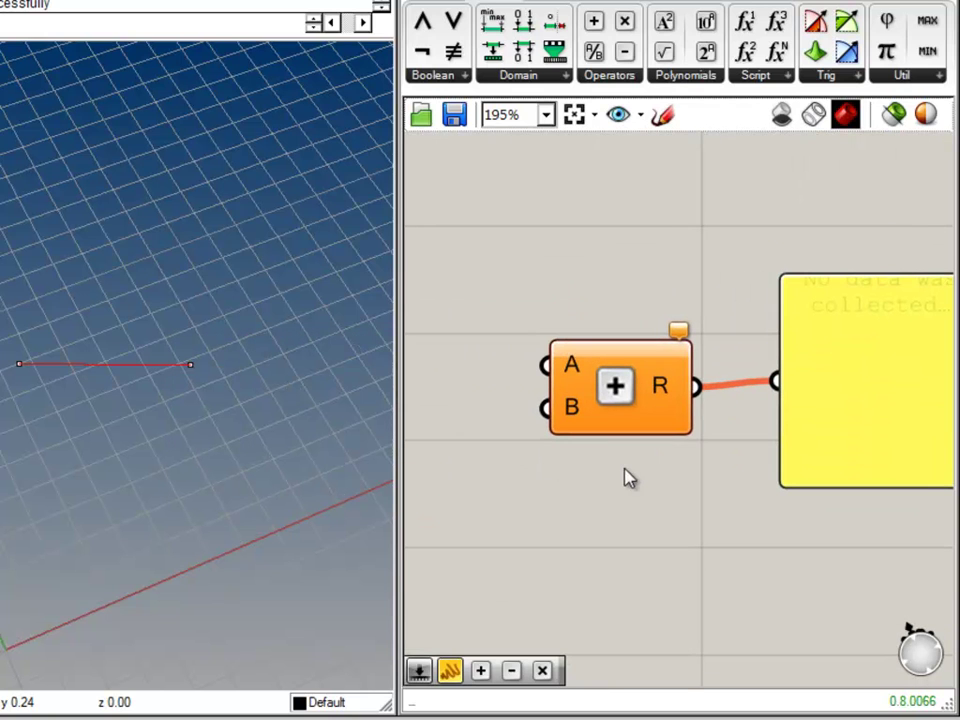
pyautogui.moveTo(572, 372)
pyautogui.rightClick(572, 372)
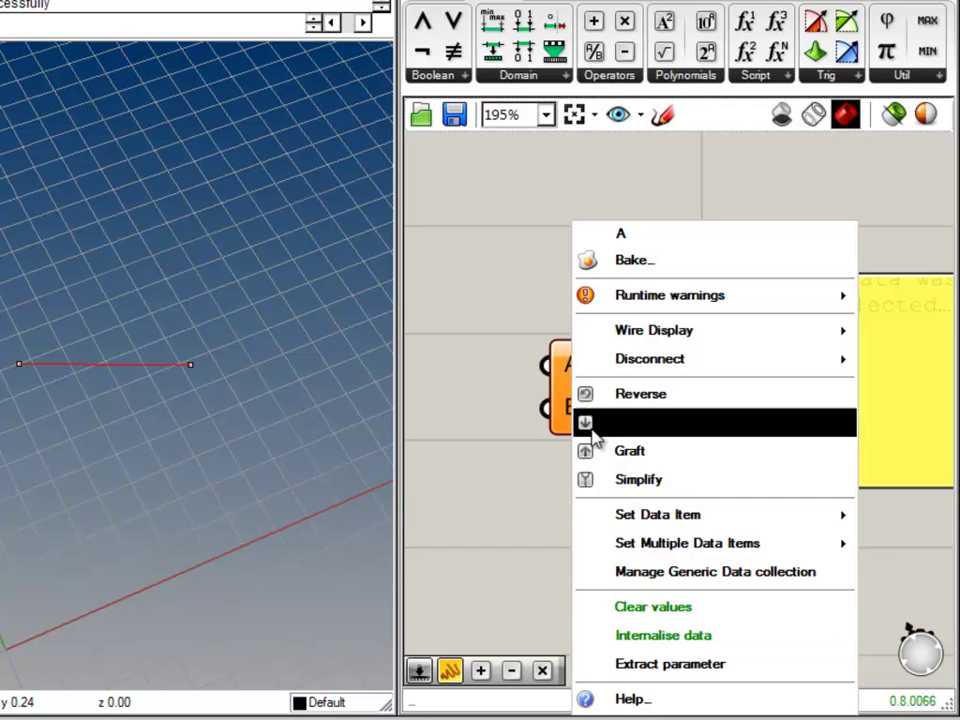
pyautogui.moveTo(704, 525)
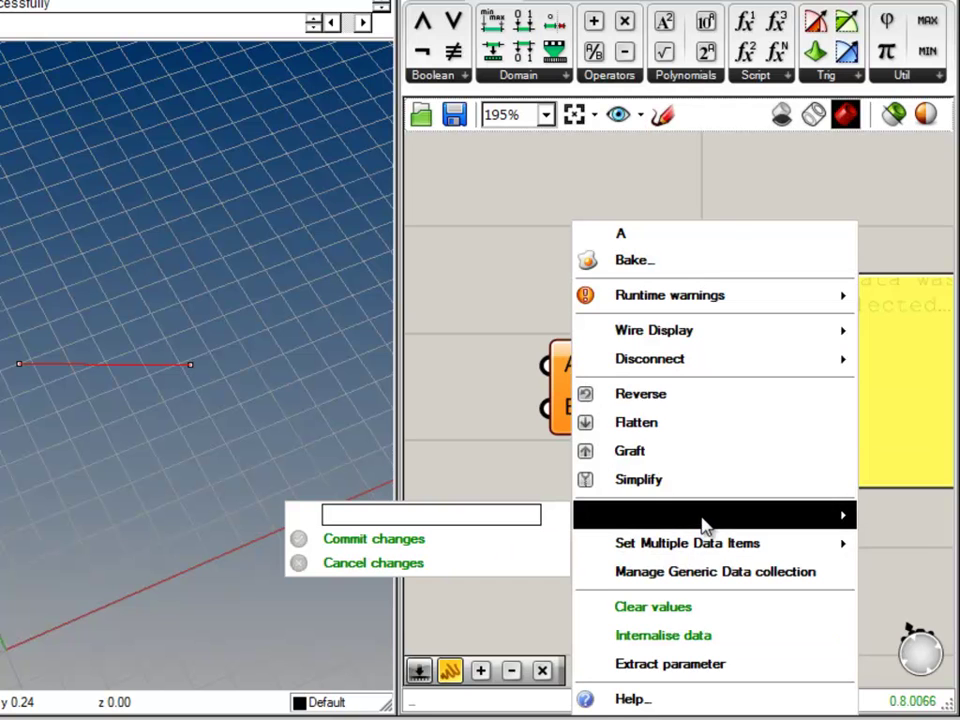
pyautogui.click(491, 516)
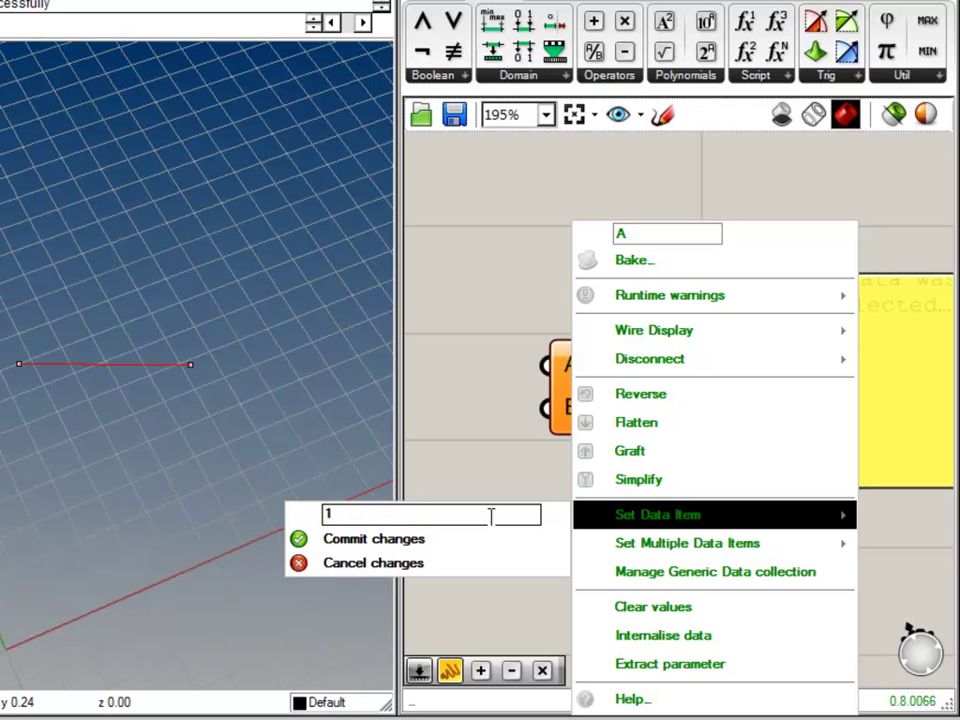
pyautogui.write('1')
pyautogui.click(445, 538)
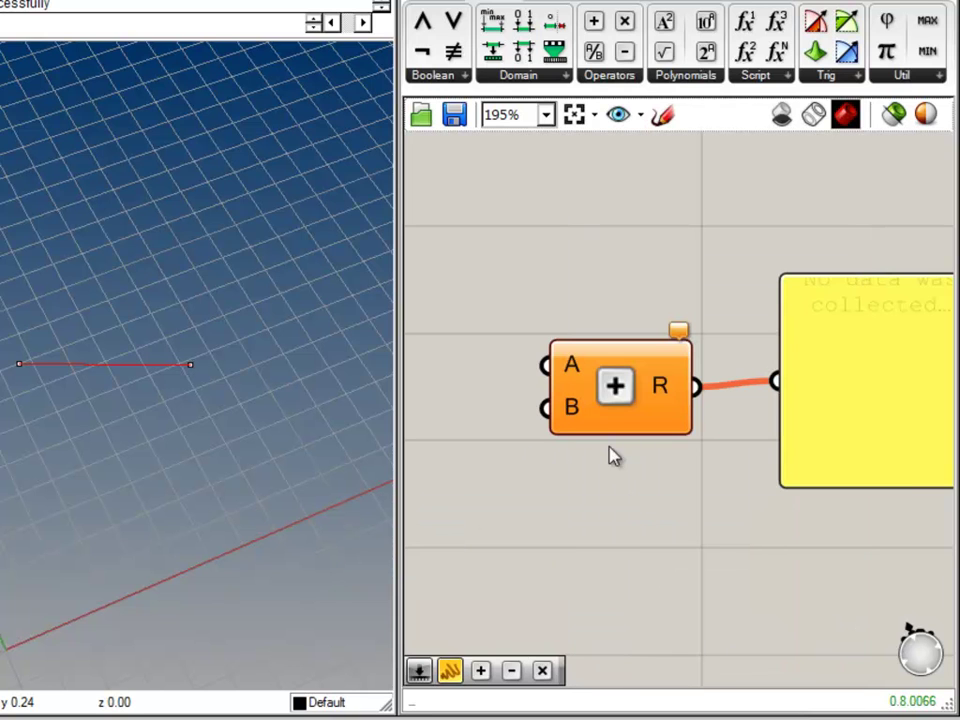
# Step: Enter 2 in the B input's multiple data items and nudge the Addition component slightly upward
pyautogui.rightClick(573, 412)
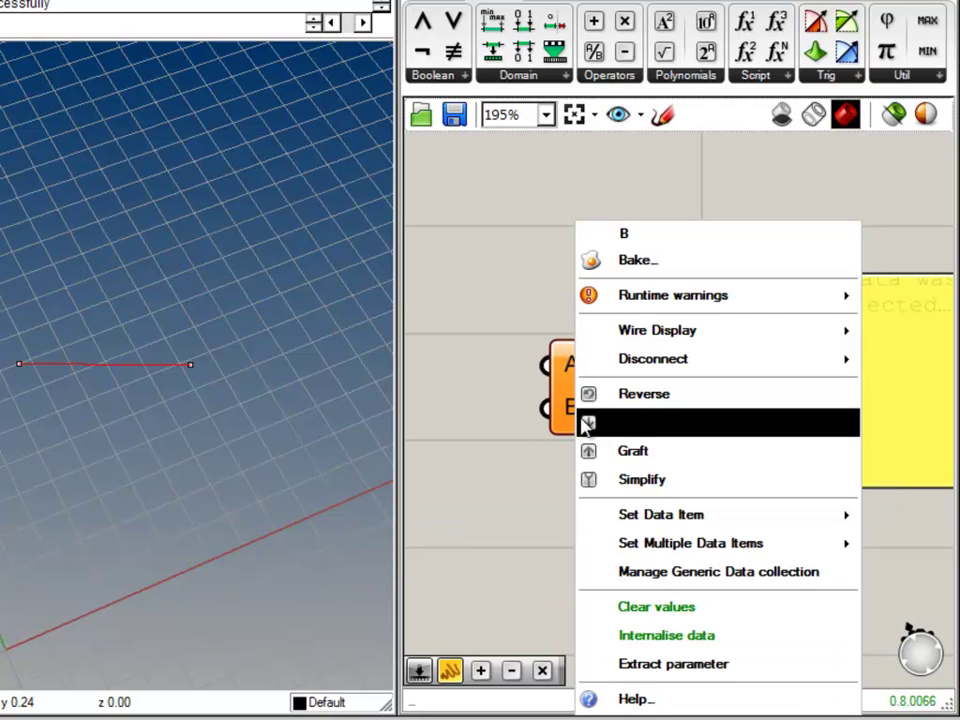
pyautogui.moveTo(700, 543)
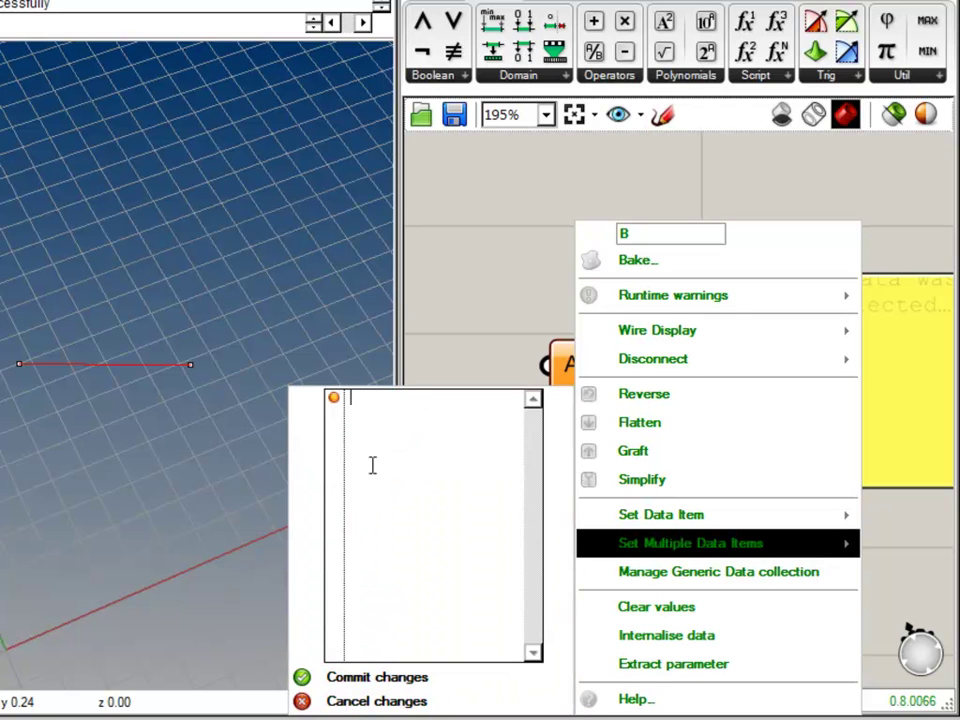
pyautogui.write('2')
pyautogui.click(395, 676)
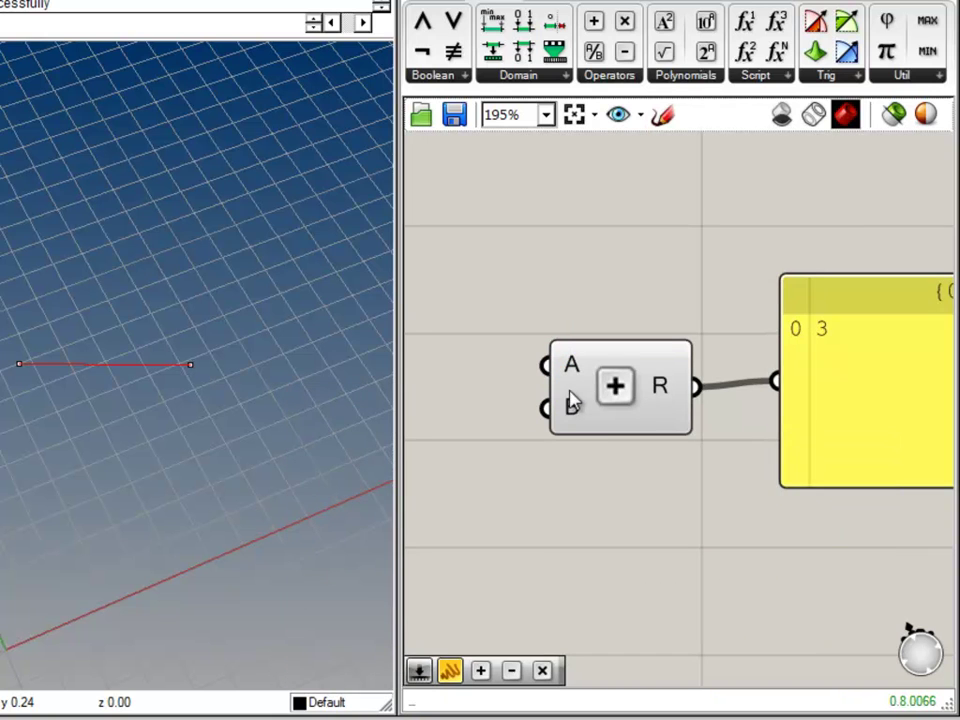
pyautogui.moveTo(757, 446); pyautogui.dragTo(632, 492, button='right')
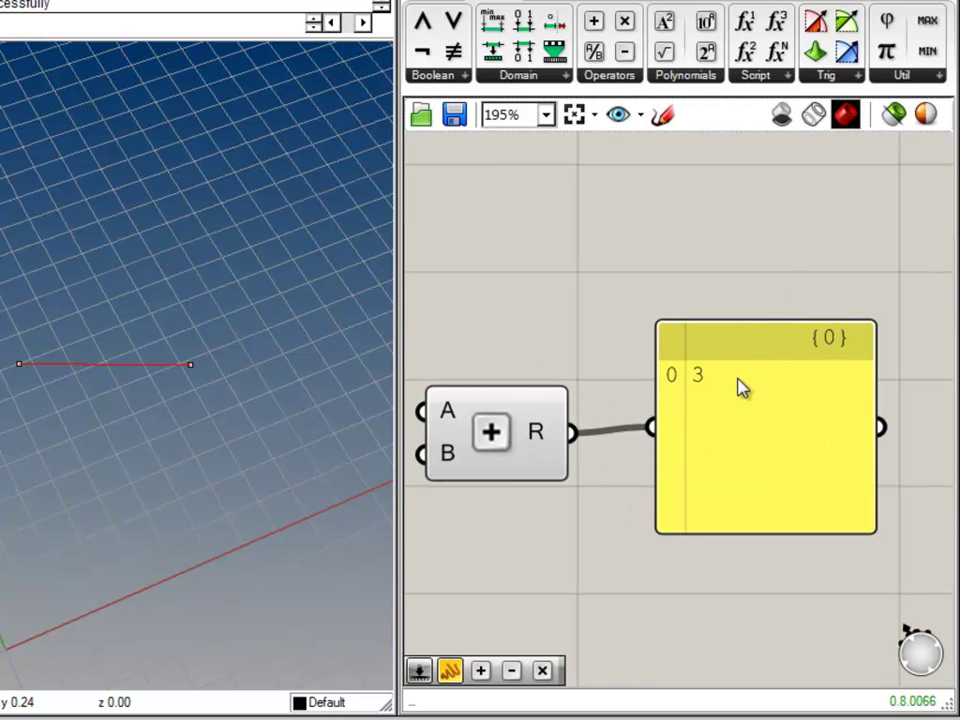
pyautogui.moveTo(506, 450)
pyautogui.mouseDown()
pyautogui.moveTo(508, 420)
pyautogui.moveTo(510, 440)
pyautogui.mouseUp()
pyautogui.click(493, 510)
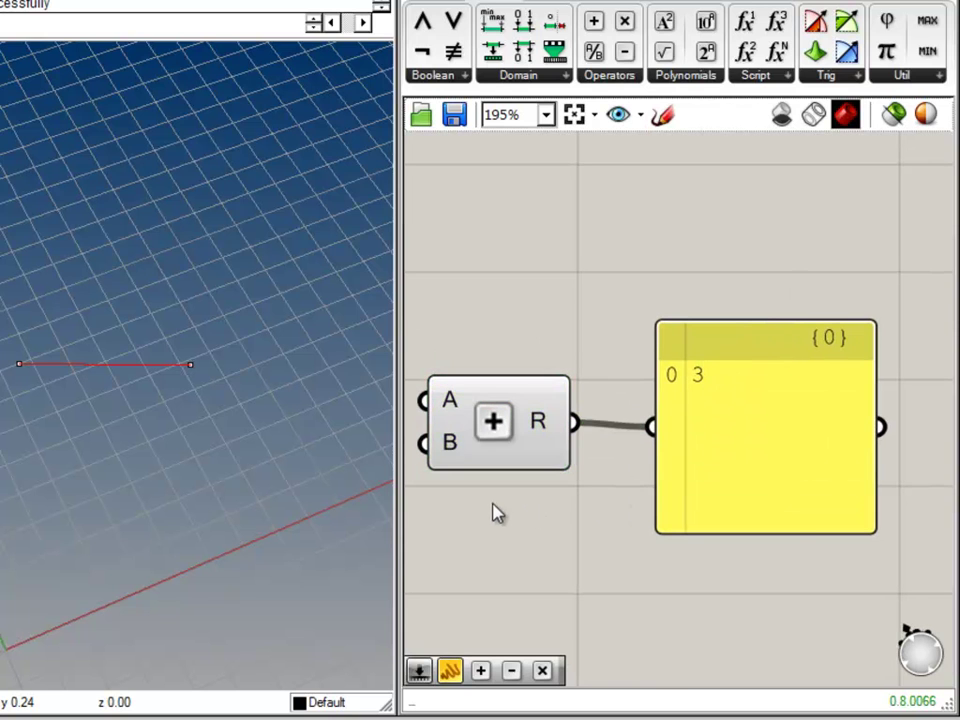
# Step: Nudge the lower Addition component slightly closer to its panel
pyautogui.scroll(-2, 490, 518)
pyautogui.scroll(-4, 520, 513)
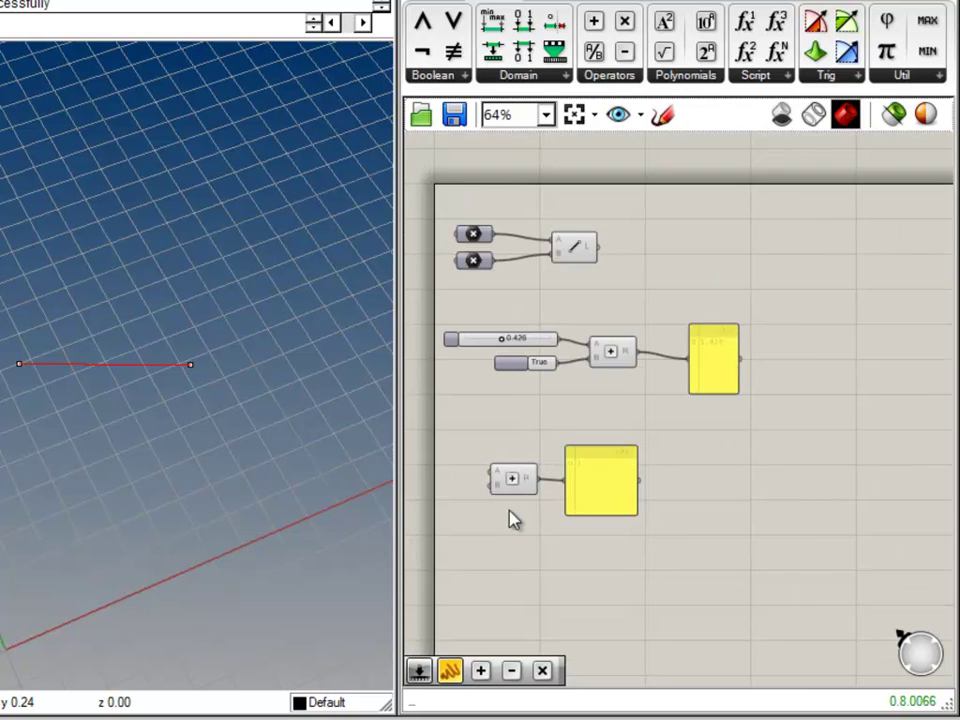
pyautogui.scroll(1, 512, 517)
pyautogui.moveTo(516, 478)
pyautogui.mouseDown()
pyautogui.moveTo(531, 489)
pyautogui.moveTo(526, 483)
pyautogui.mouseUp()
pyautogui.click(536, 515)
# Step: Line up the Boolean Toggle and number slider beside the upper Addition's inputs
pyautogui.moveTo(513, 345); pyautogui.dragTo(543, 430, button='right')
pyautogui.click(536, 407)
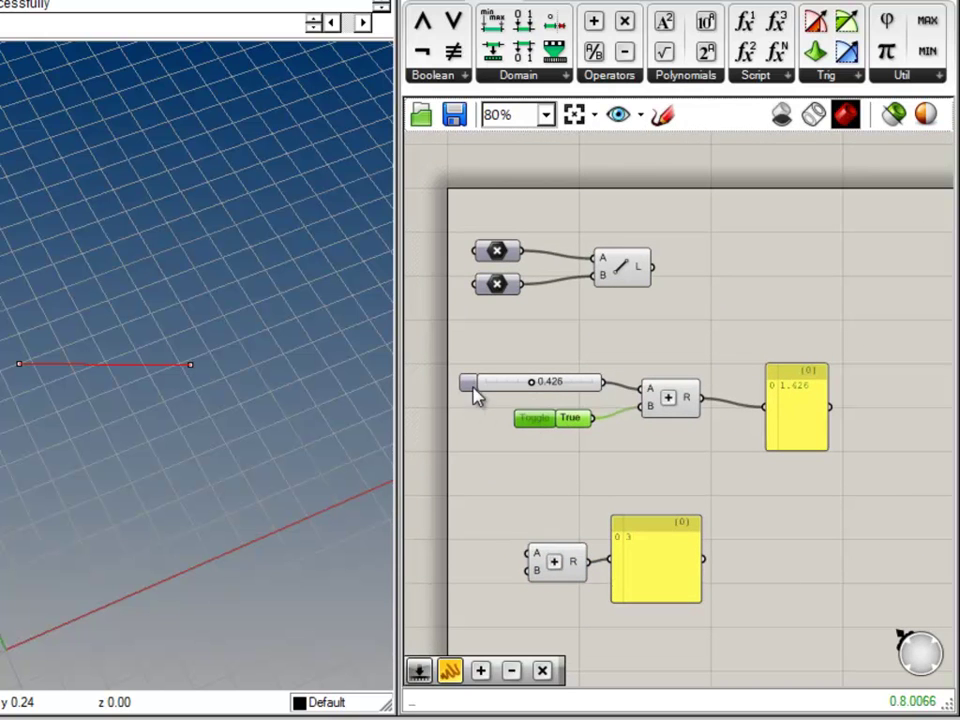
pyautogui.moveTo(466, 384); pyautogui.dragTo(468, 386)
pyautogui.click(538, 415)
pyautogui.click(596, 484)
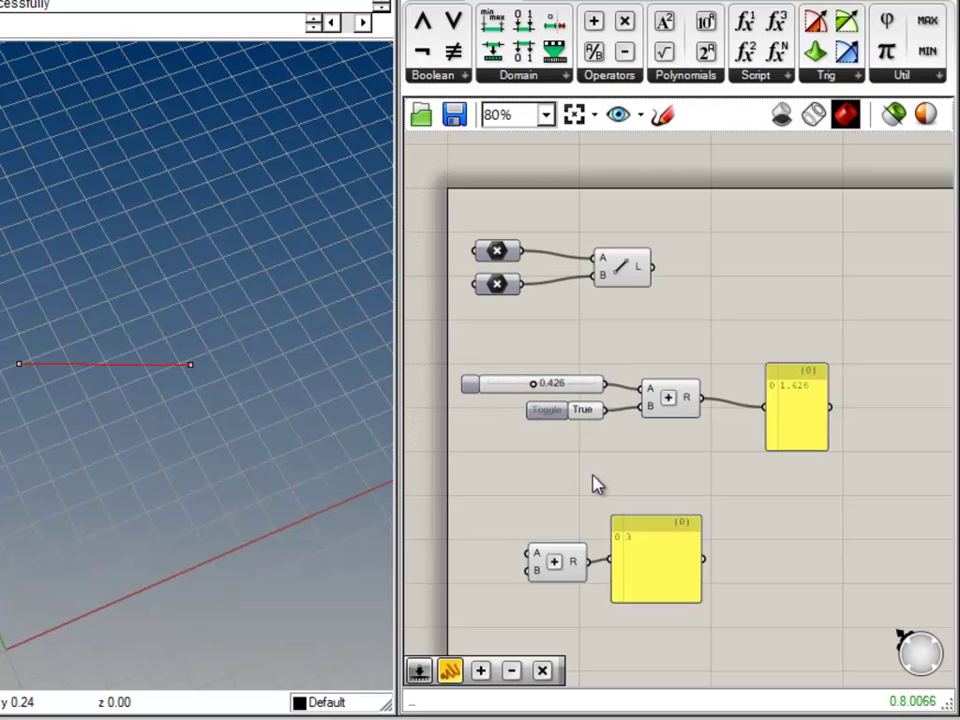
# Step: Move the lower panel away from its Addition component, then bring the component closer beside it
pyautogui.moveTo(651, 570); pyautogui.dragTo(671, 575)
pyautogui.click(553, 647)
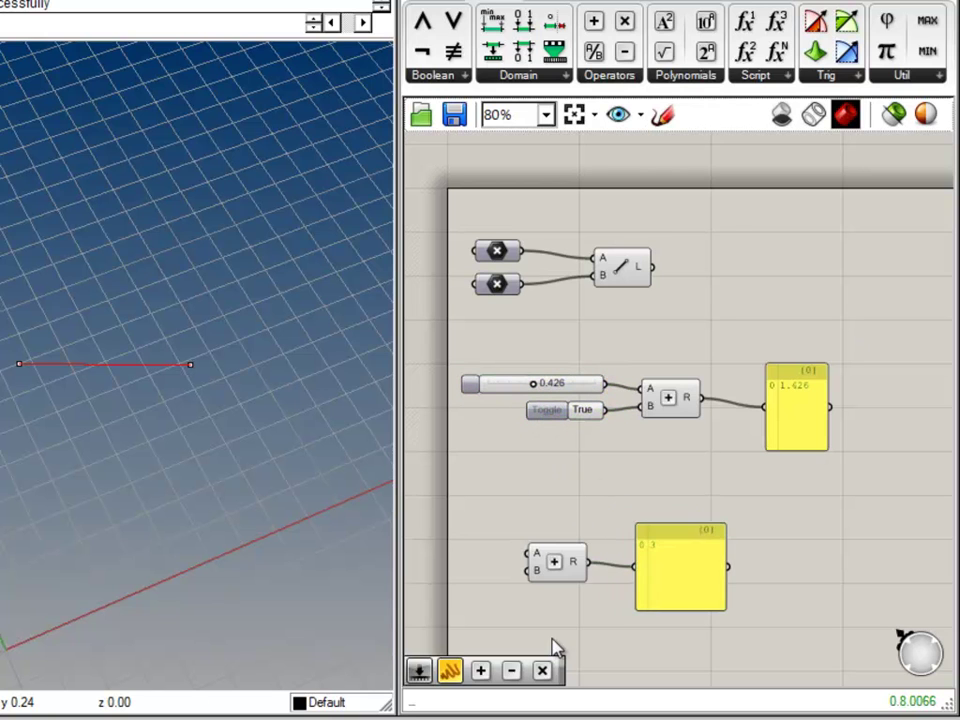
pyautogui.scroll(4, 545, 610)
pyautogui.rightClick(561, 447)
pyautogui.click(493, 467)
pyautogui.scroll(-3, 585, 478)
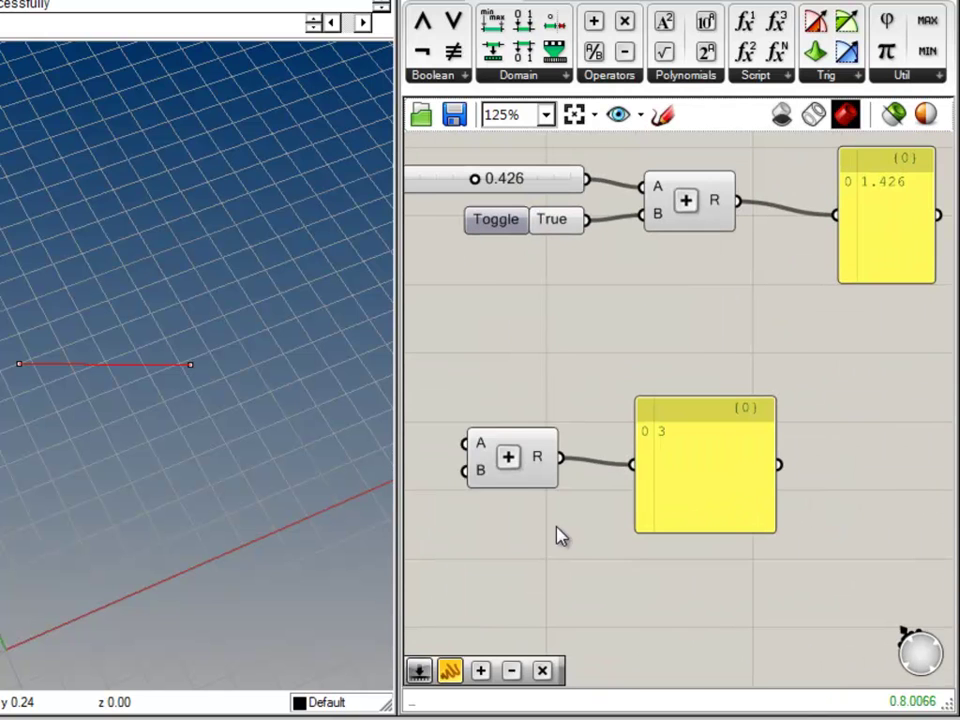
pyautogui.moveTo(521, 484); pyautogui.dragTo(551, 469)
pyautogui.click(534, 570)
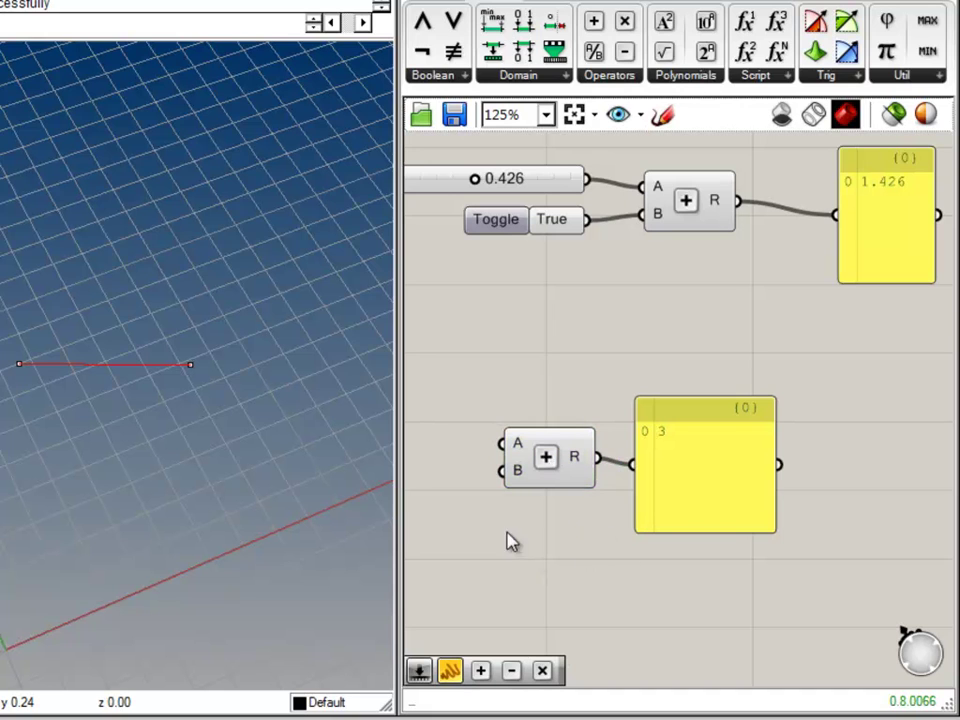
# Step: Inspect the locally defined value in the lower Addition's B input and move the component upward
pyautogui.moveTo(516, 474)
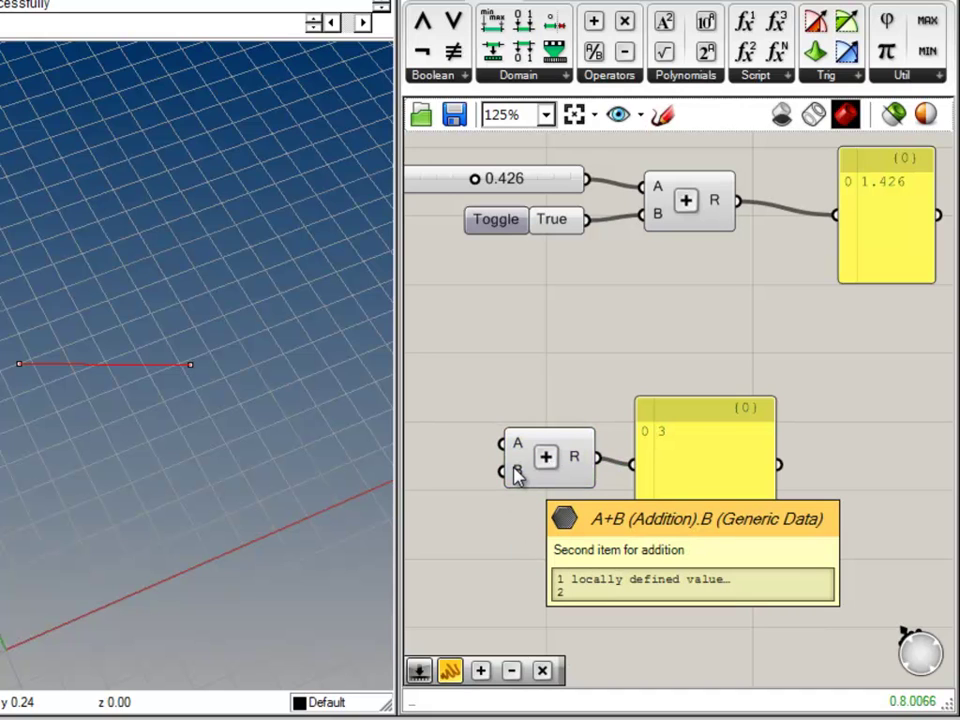
pyautogui.moveTo(559, 488); pyautogui.dragTo(544, 424)
pyautogui.click(572, 540)
# Step: Rewire the number slider from the upper Addition's A input to the lower Addition's A input, placing it beside that component
pyautogui.moveTo(572, 540); pyautogui.dragTo(596, 513, button='right')
pyautogui.moveTo(534, 381); pyautogui.dragTo(577, 408, button='right')
pyautogui.moveTo(452, 205); pyautogui.dragTo(414, 351)
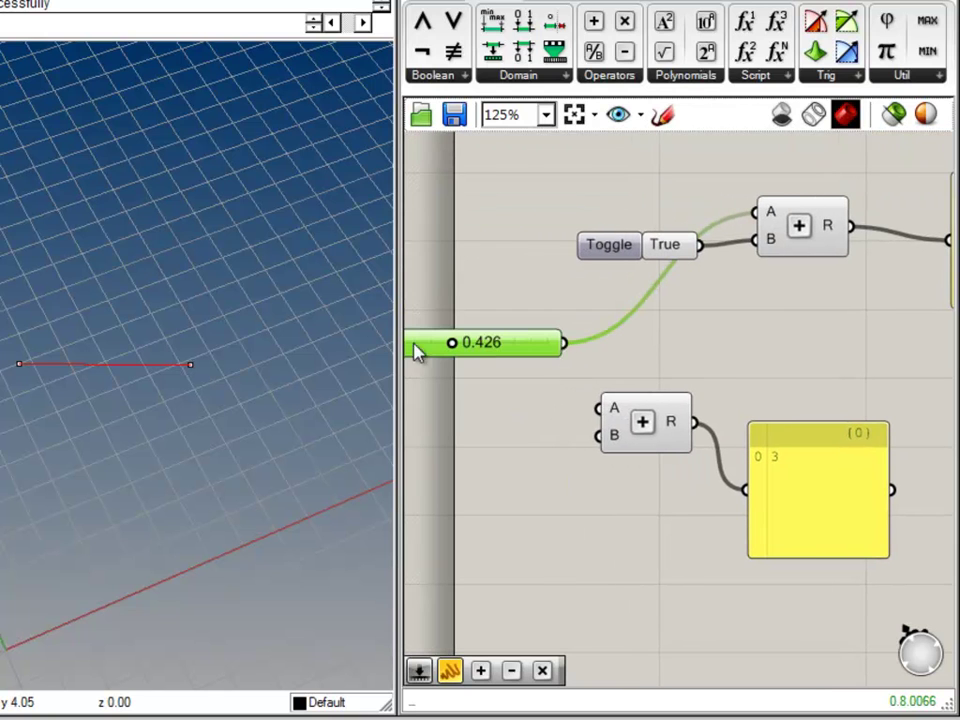
pyautogui.moveTo(566, 344); pyautogui.dragTo(670, 500)
pyautogui.keyDown('ctrl'); pyautogui.moveTo(567, 344); pyautogui.dragTo(756, 214); pyautogui.keyUp('ctrl')
pyautogui.moveTo(438, 353); pyautogui.dragTo(478, 496)
pyautogui.click(640, 420)
# Step: Set the data item of the lower Addition's B input to 1
pyautogui.moveTo(672, 442); pyautogui.dragTo(727, 336, button='right')
pyautogui.rightClick(693, 403)
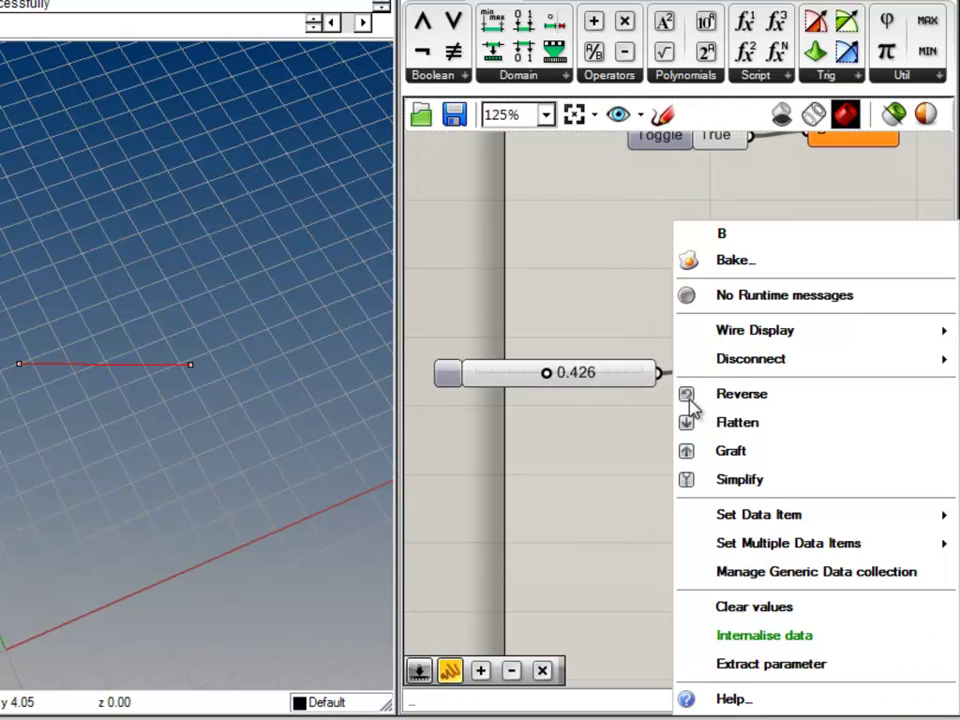
pyautogui.moveTo(750, 514)
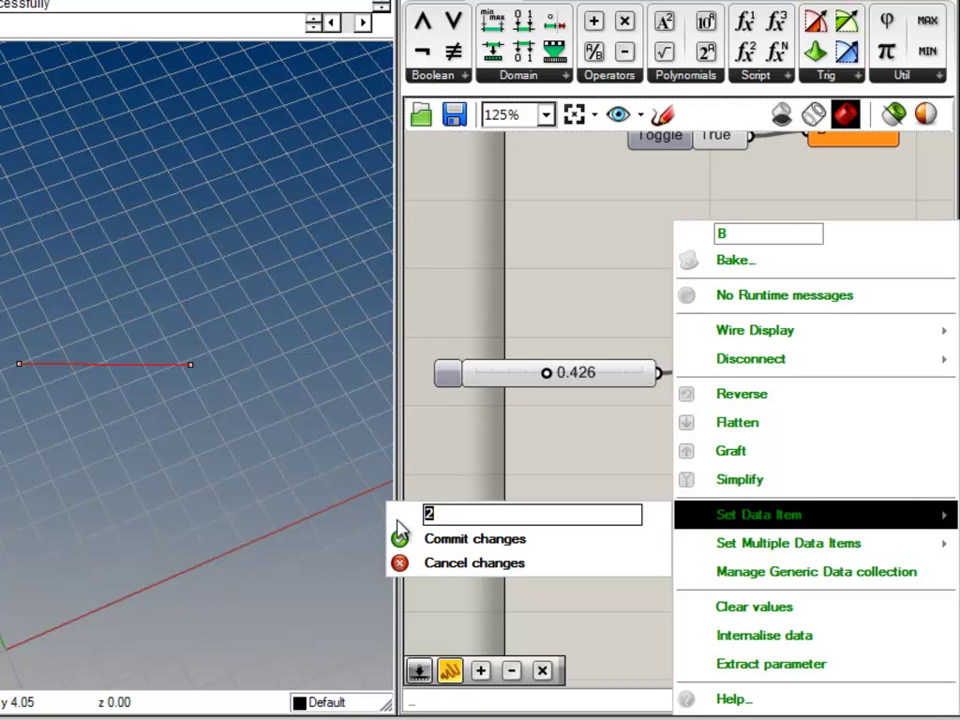
pyautogui.click(436, 539)
# Step: Set the number slider to 0.419 and adjust the positions of the lower panel and Addition component
pyautogui.moveTo(872, 396); pyautogui.dragTo(884, 409)
pyautogui.click(746, 551)
pyautogui.moveTo(546, 376)
pyautogui.mouseDown()
pyautogui.moveTo(594, 375)
pyautogui.moveTo(545, 375)
pyautogui.mouseUp()
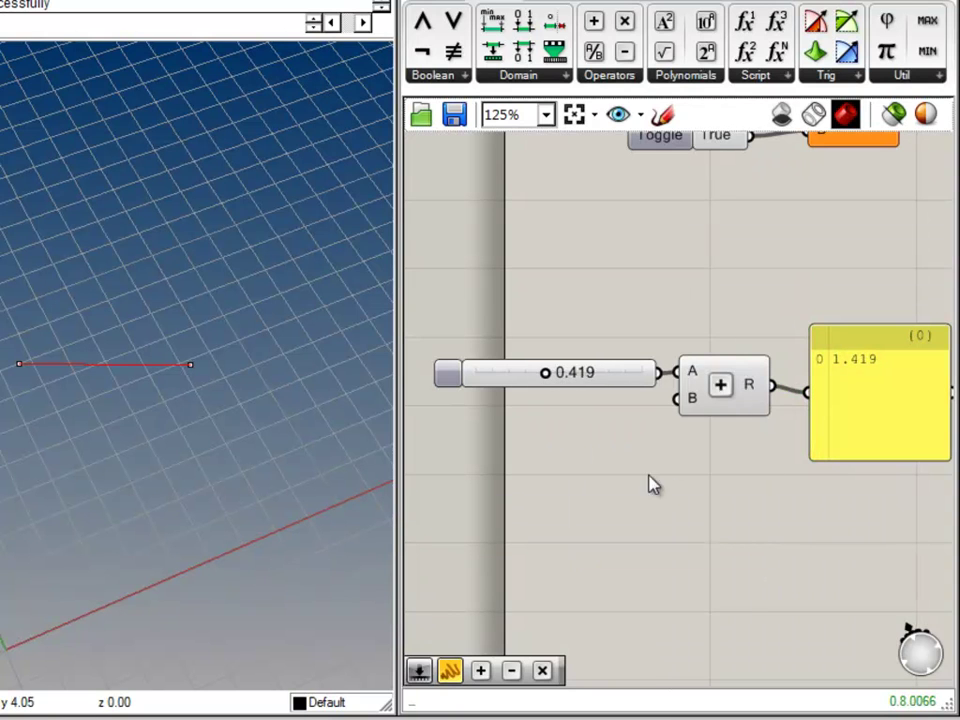
pyautogui.moveTo(726, 406); pyautogui.dragTo(735, 386)
pyautogui.click(735, 452)
pyautogui.click(718, 274)
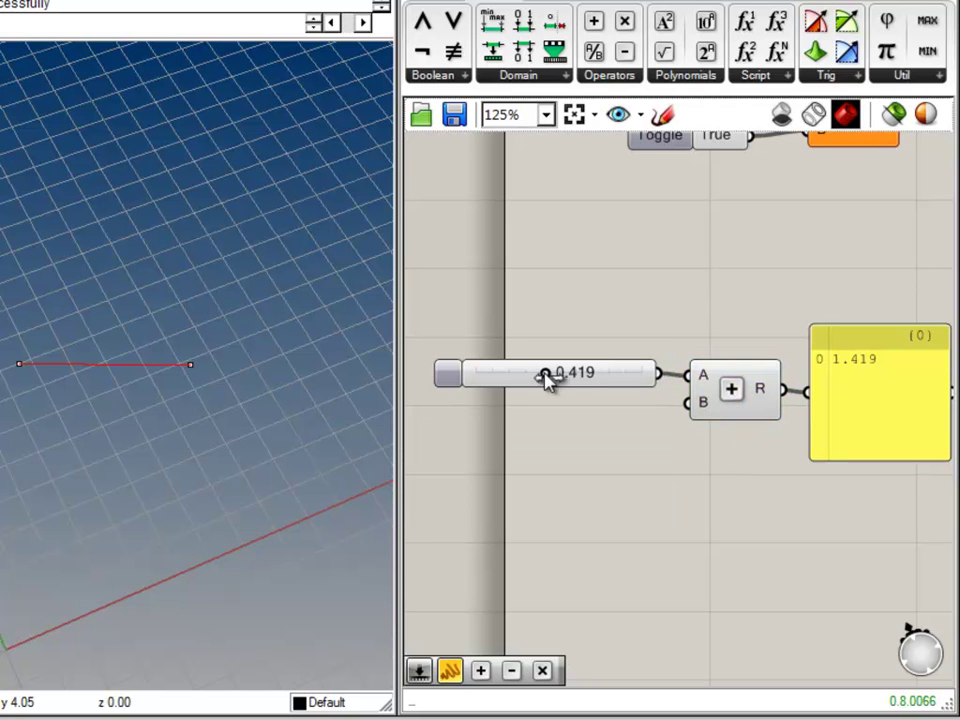
# Step: Move the number slider slightly up beside the lower Addition and set it to 0.392
pyautogui.moveTo(550, 375)
pyautogui.mouseDown()
pyautogui.moveTo(519, 386)
pyautogui.moveTo(551, 377)
pyautogui.mouseUp()
pyautogui.moveTo(460, 375); pyautogui.dragTo(446, 363)
pyautogui.moveTo(549, 364); pyautogui.dragTo(539, 367)
pyautogui.click(413, 381)
# Step: Duplicate the number slider directly below the original and wire the copy into the lower Addition's B input
pyautogui.keyDown('alt'); pyautogui.moveTo(440, 373); pyautogui.dragTo(440, 413); pyautogui.keyUp('alt')
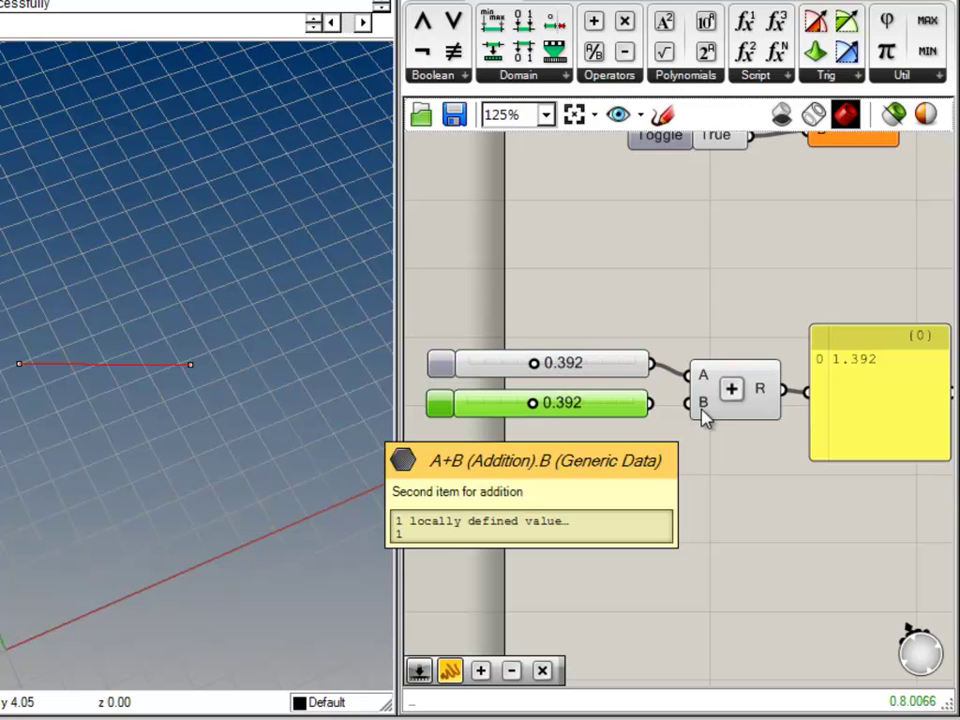
pyautogui.click(664, 424)
pyautogui.moveTo(652, 403); pyautogui.dragTo(688, 403)
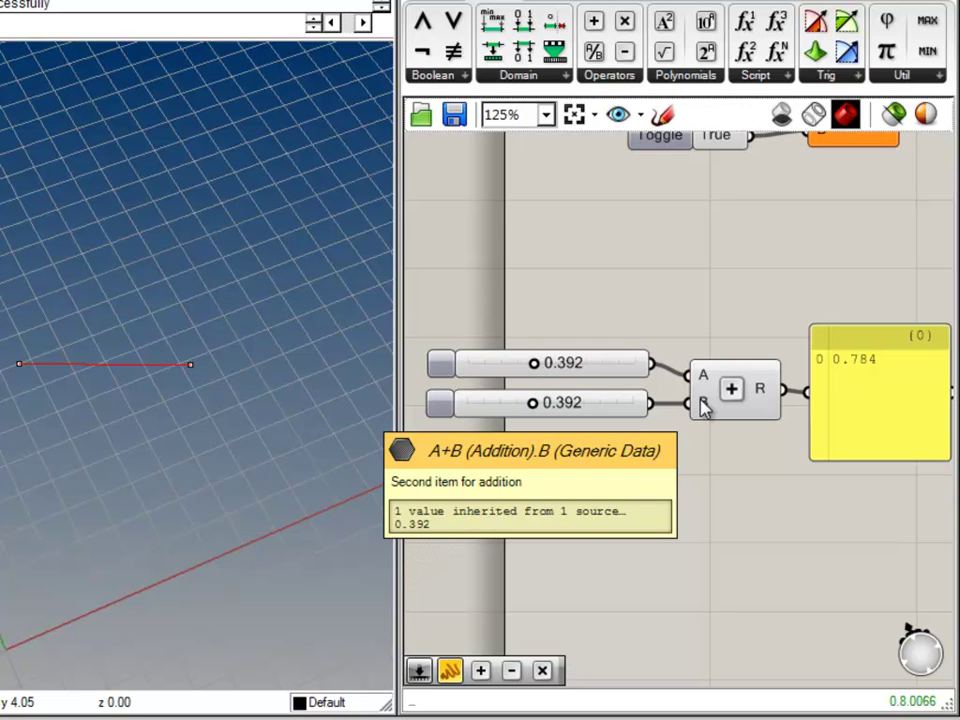
# Step: Disconnect the second slider from the lower Addition's B input and check the input's locally defined value
pyautogui.keyDown('ctrl'); pyautogui.moveTo(694, 412); pyautogui.dragTo(685, 435); pyautogui.keyUp('ctrl')
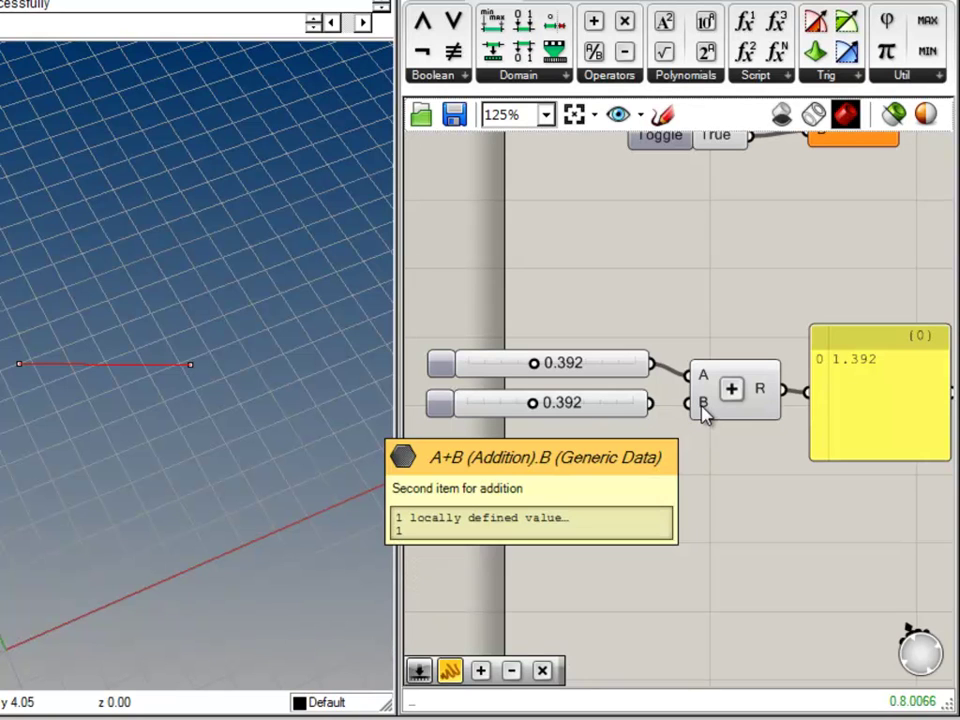
pyautogui.moveTo(806, 482); pyautogui.dragTo(609, 379, button='right')
pyautogui.scroll(-4, 651, 501)
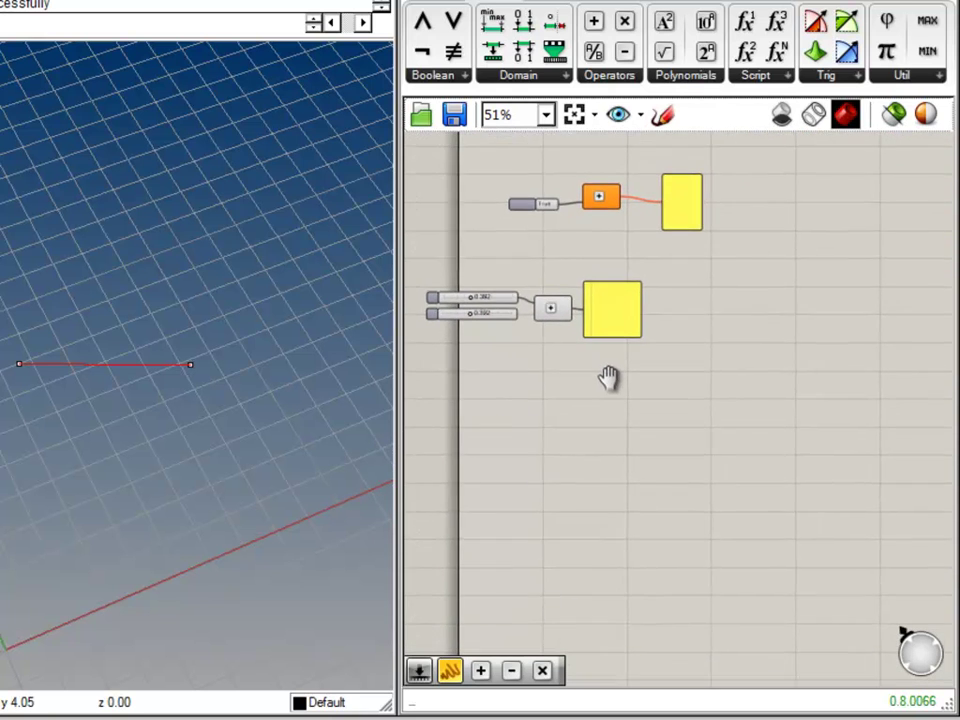
# Step: Move the two number sliders, the lower Addition and its panel together up, closer to the toggle's Addition component
pyautogui.scroll(5, 545, 320)
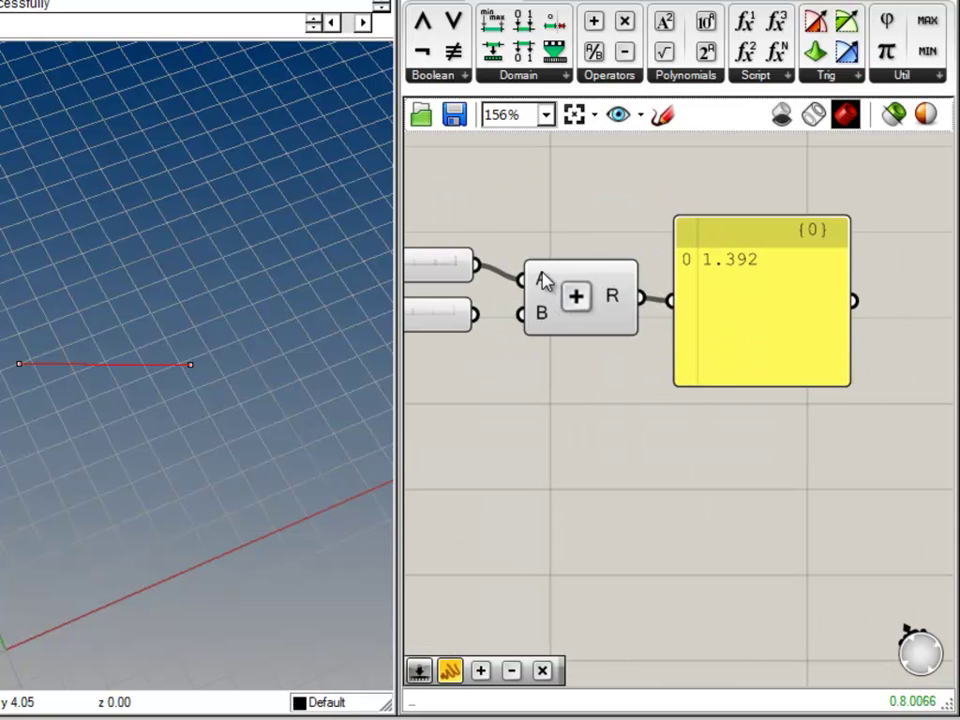
pyautogui.scroll(-1, 542, 365)
pyautogui.moveTo(545, 400); pyautogui.dragTo(630, 488, button='right')
pyautogui.scroll(-2, 630, 490)
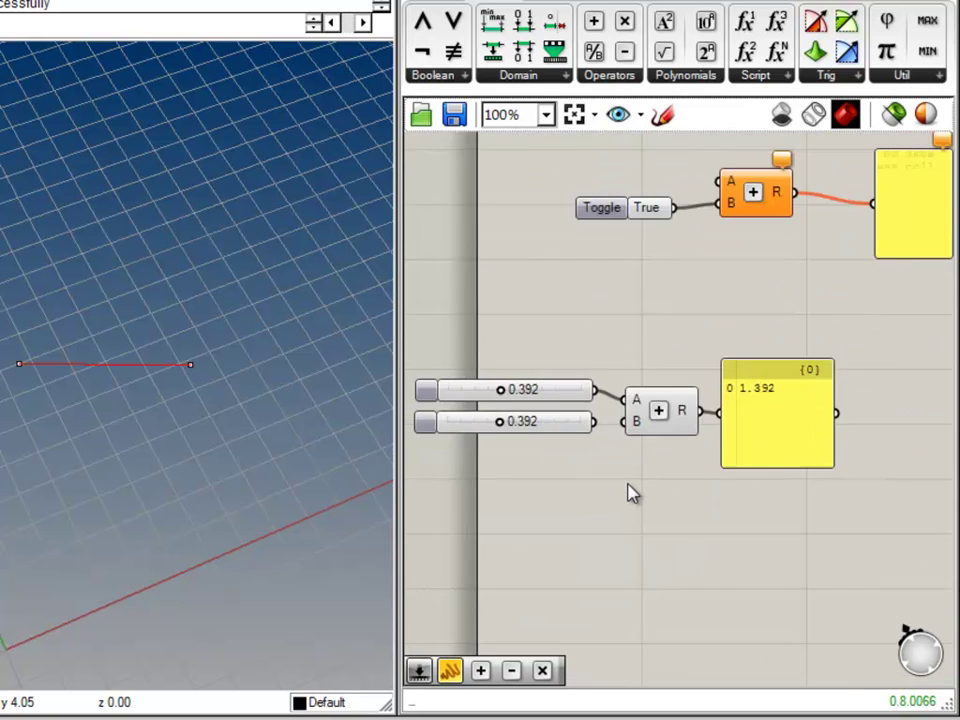
pyautogui.moveTo(801, 510); pyautogui.dragTo(515, 375)
pyautogui.moveTo(666, 429); pyautogui.dragTo(742, 392)
pyautogui.click(752, 336)
pyautogui.moveTo(745, 320); pyautogui.dragTo(665, 400, button='right')
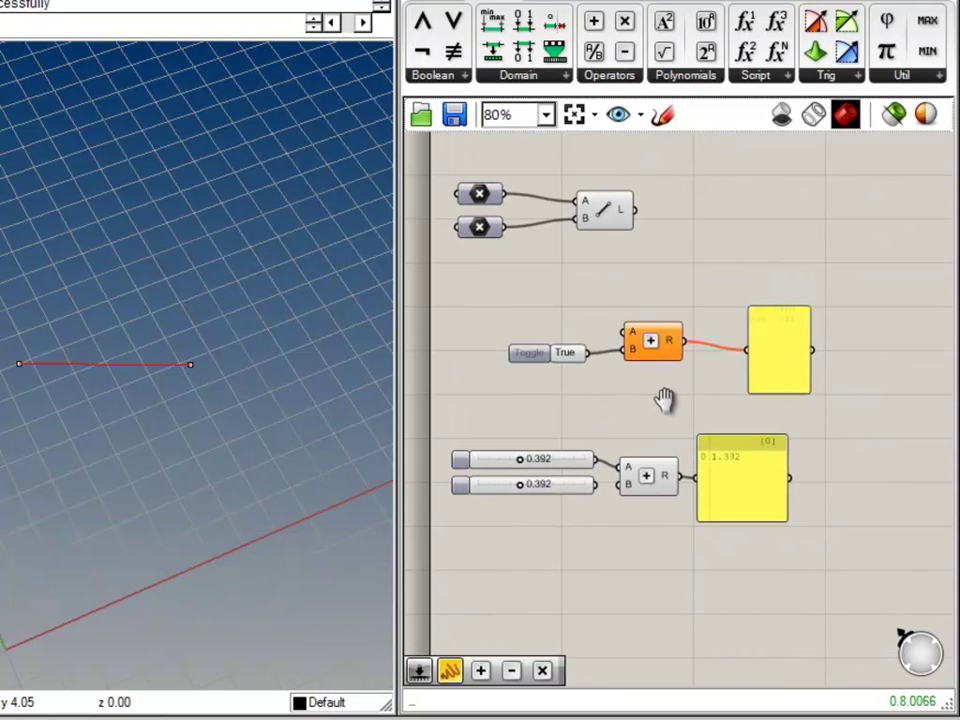
# Step: Move the lower Addition component away below its sliders, look at it closely, and return it beside them
pyautogui.moveTo(639, 488); pyautogui.dragTo(620, 553)
pyautogui.moveTo(618, 548); pyautogui.dragTo(645, 460, button='right')
pyautogui.scroll(6, 630, 480)
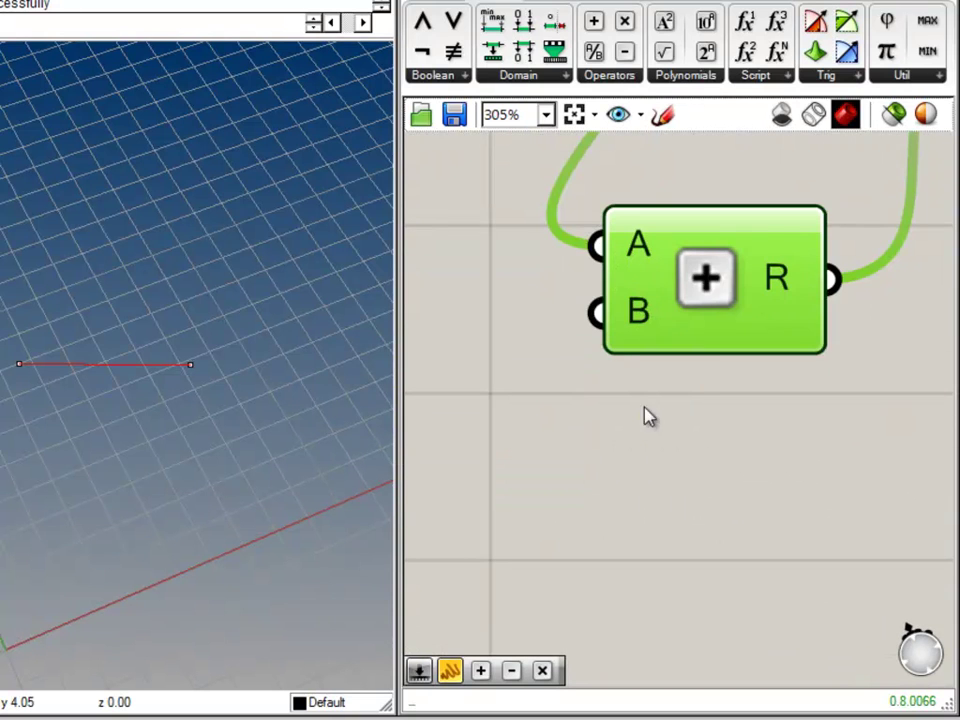
pyautogui.scroll(-6, 648, 416)
pyautogui.moveTo(696, 371); pyautogui.dragTo(729, 279)
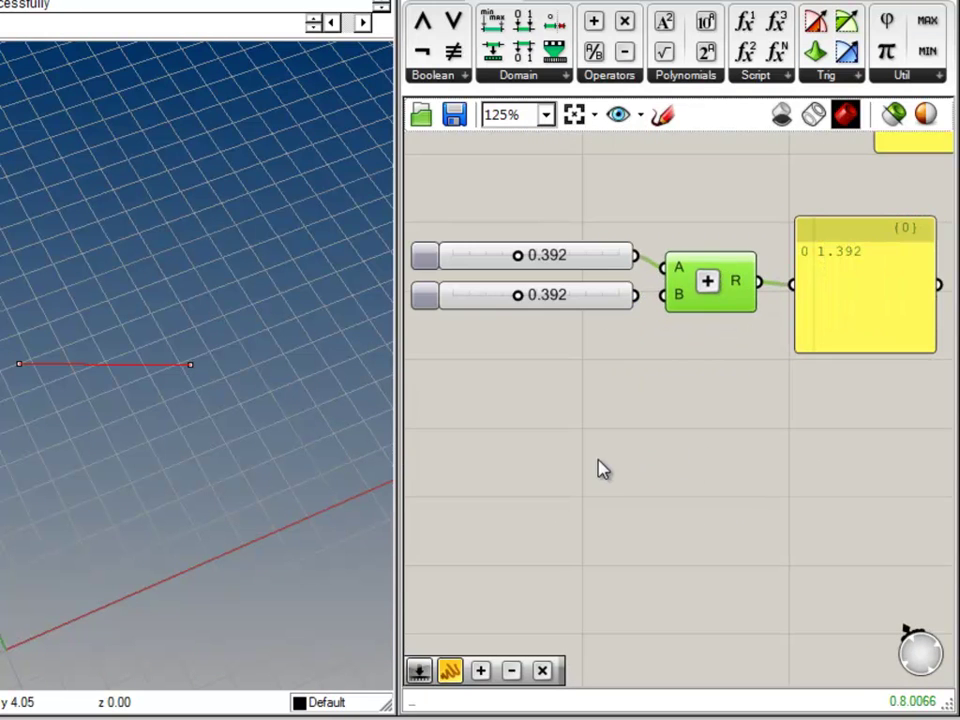
pyautogui.click(703, 435)
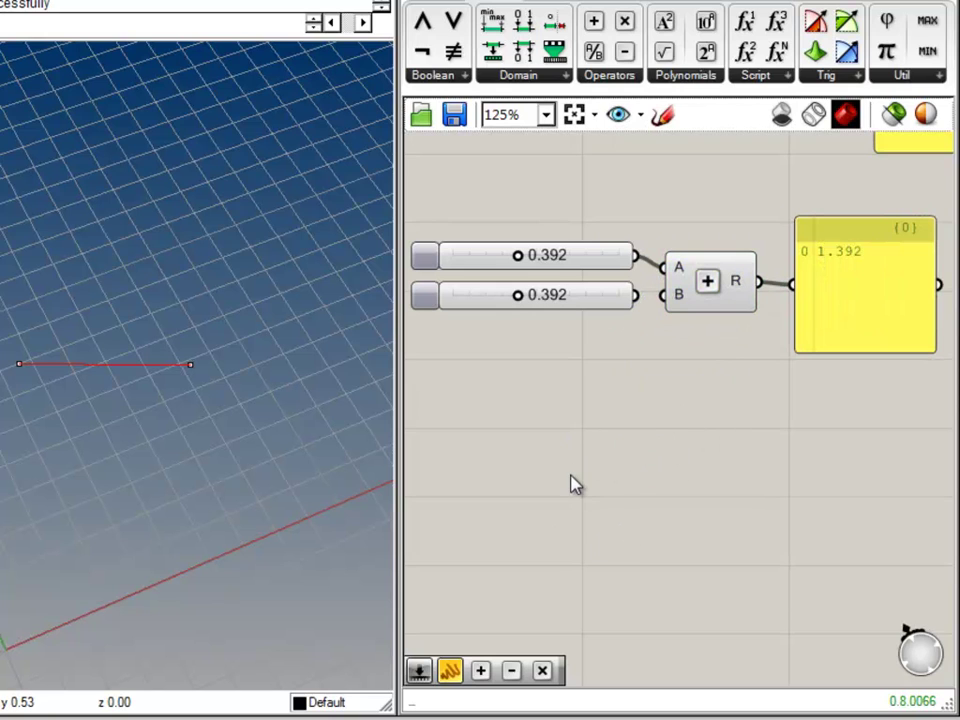
# Step: Place a new Addition component below the slider-driven one and check the data in its A and B inputs
pyautogui.doubleClick(615, 456)
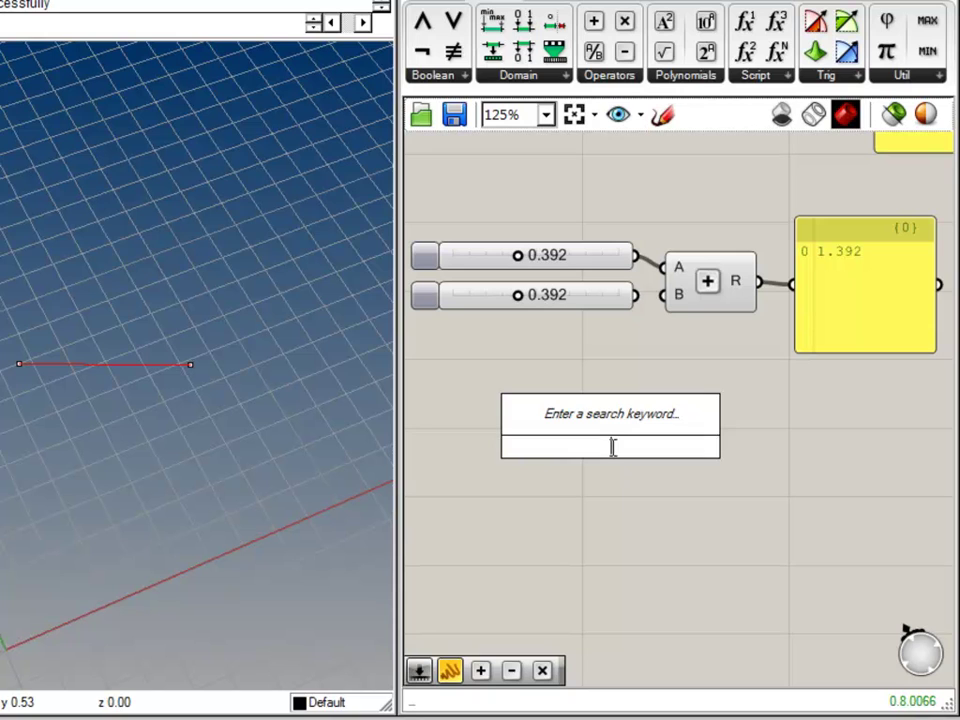
pyautogui.write('+')
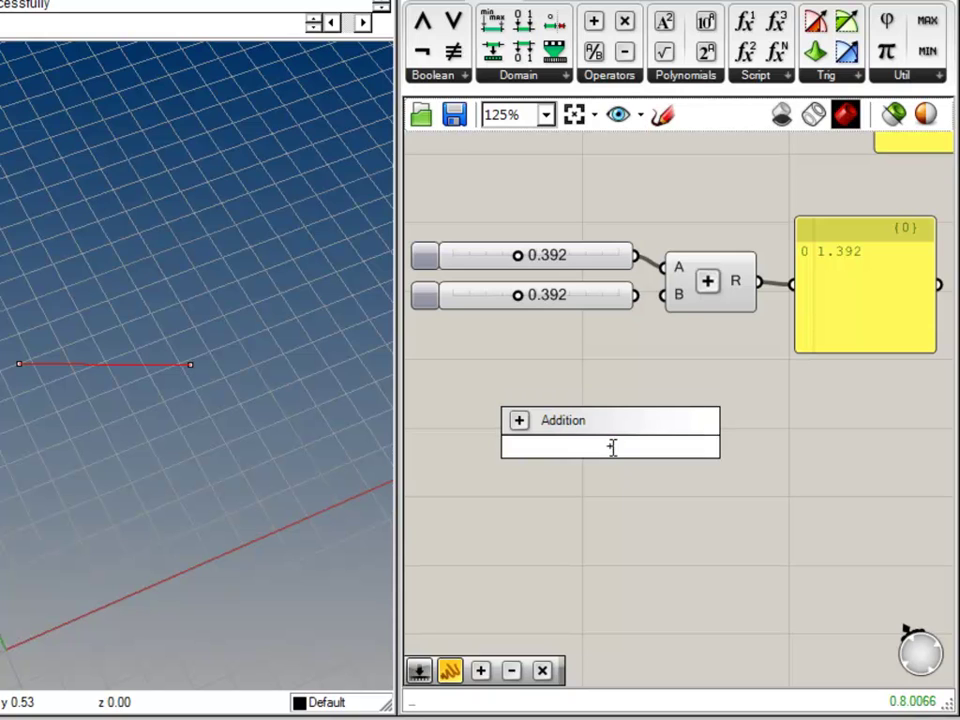
pyautogui.press('Return')
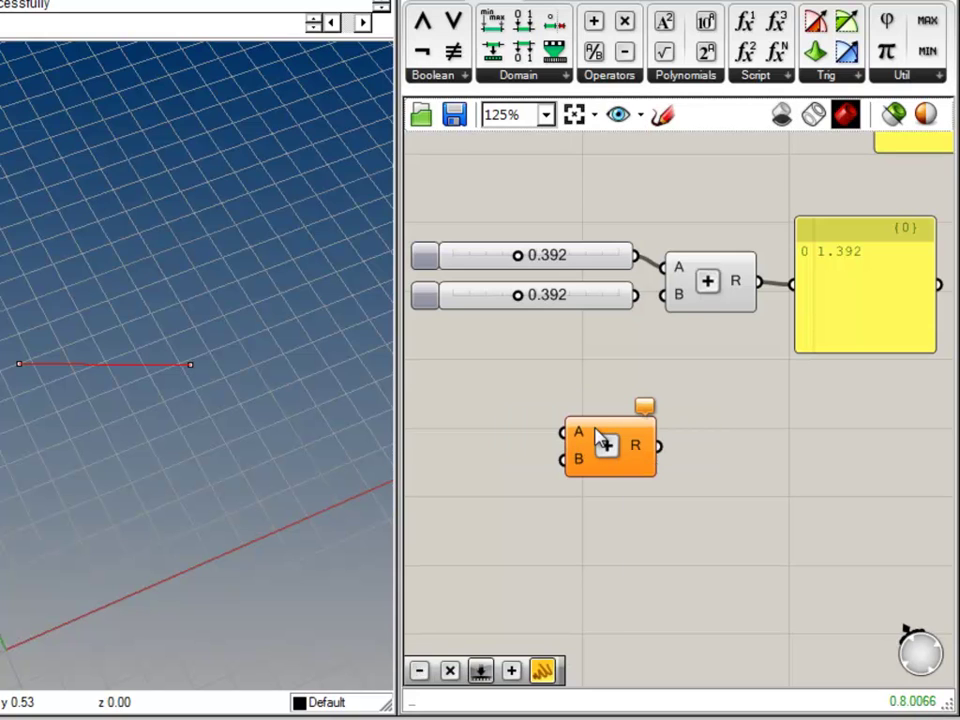
pyautogui.moveTo(608, 452); pyautogui.dragTo(677, 450)
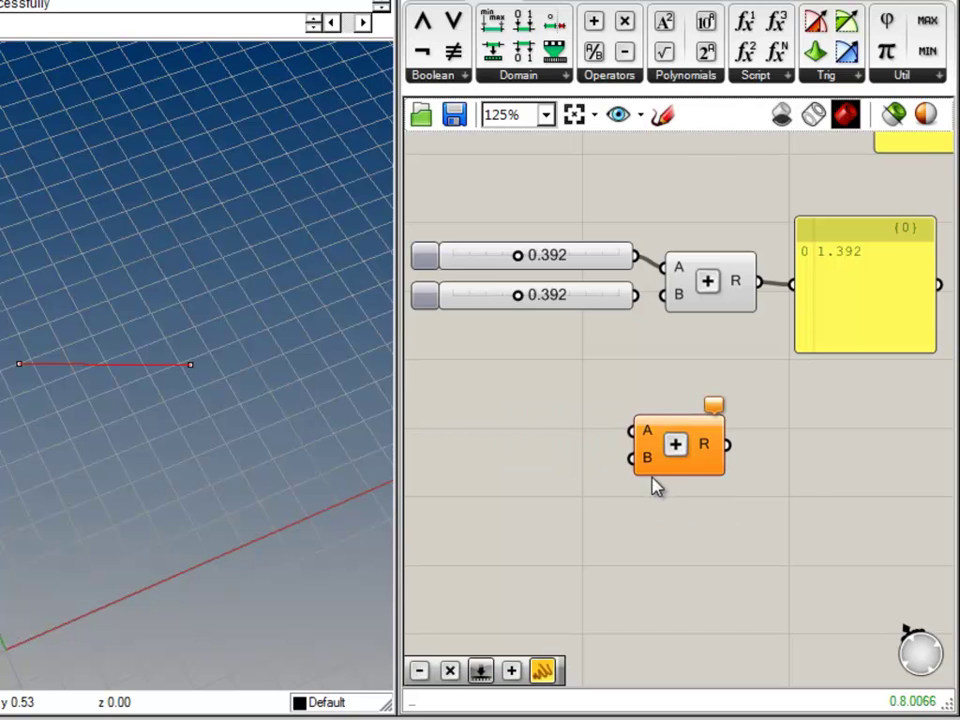
pyautogui.moveTo(648, 432)
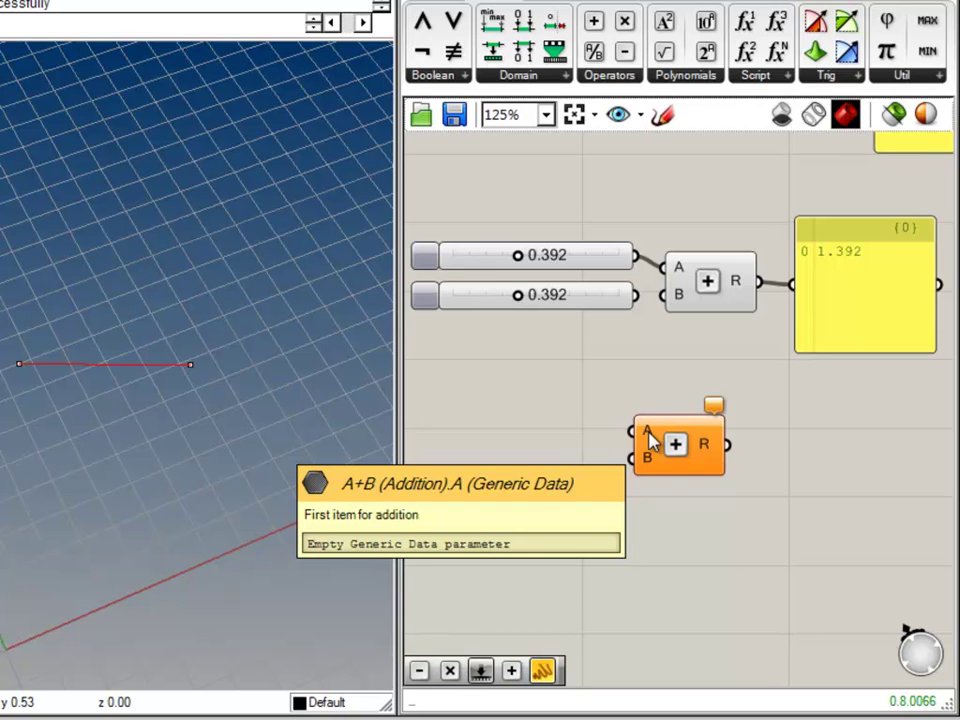
pyautogui.moveTo(647, 458)
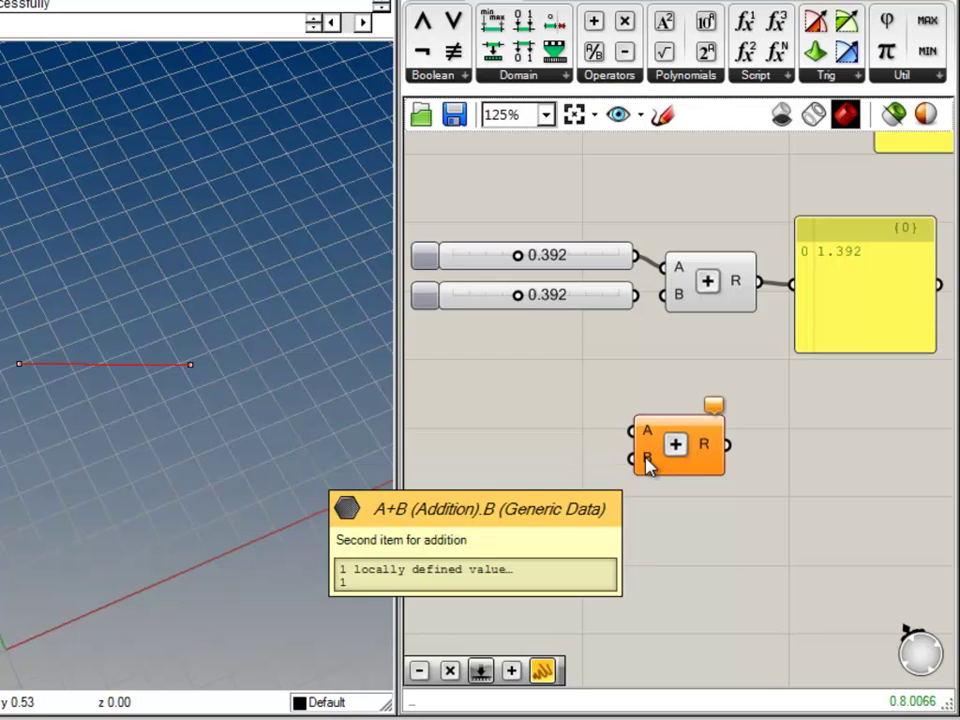
# Step: Wire the second slider into the new Addition's A input and connect the panel to its result, moving both beside it
pyautogui.moveTo(422, 300); pyautogui.dragTo(391, 412)
pyautogui.moveTo(604, 415); pyautogui.dragTo(634, 431)
pyautogui.click(730, 486)
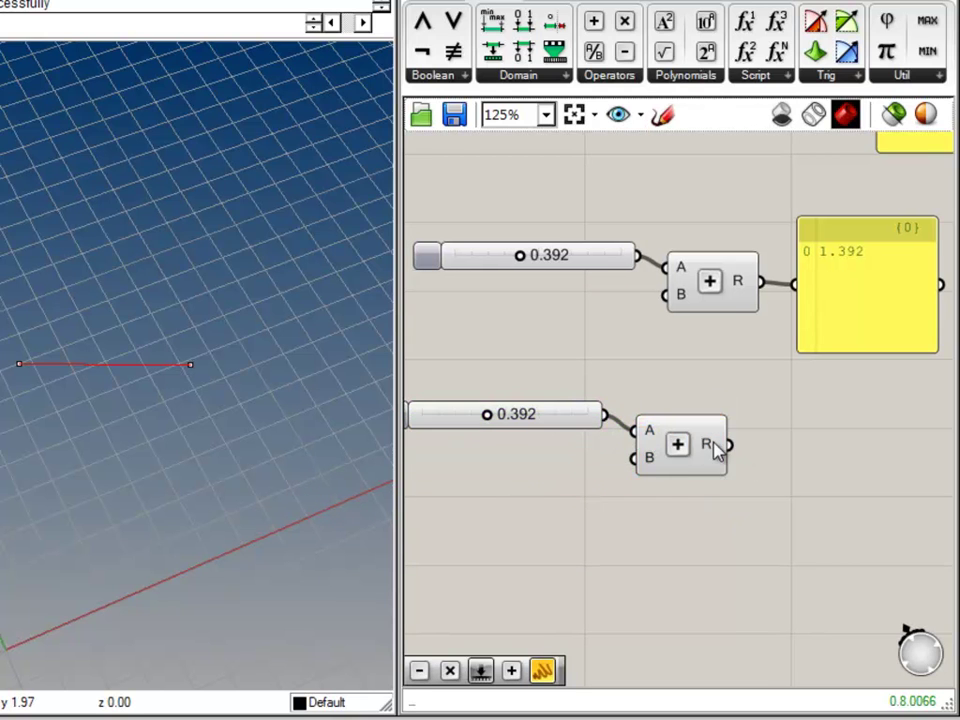
pyautogui.moveTo(797, 285); pyautogui.dragTo(730, 444)
pyautogui.moveTo(840, 342); pyautogui.dragTo(838, 490)
pyautogui.click(761, 407)
# Step: Place a Subtraction component below the new Addition and wire the same slider into its A input
pyautogui.moveTo(709, 555); pyautogui.dragTo(731, 463, button='right')
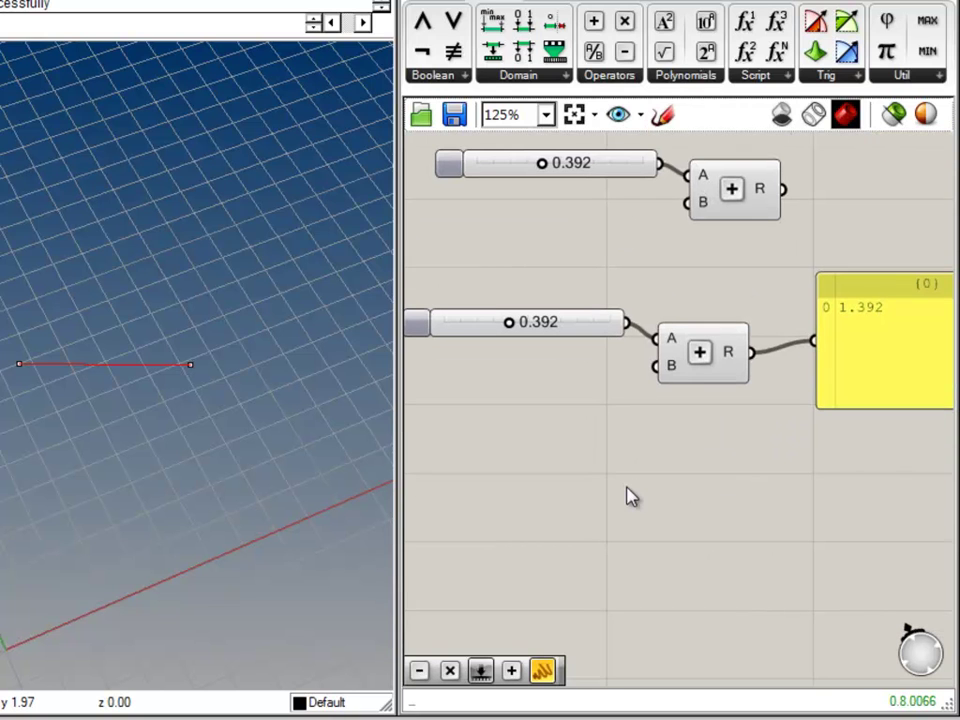
pyautogui.doubleClick(630, 495)
pyautogui.write('-')
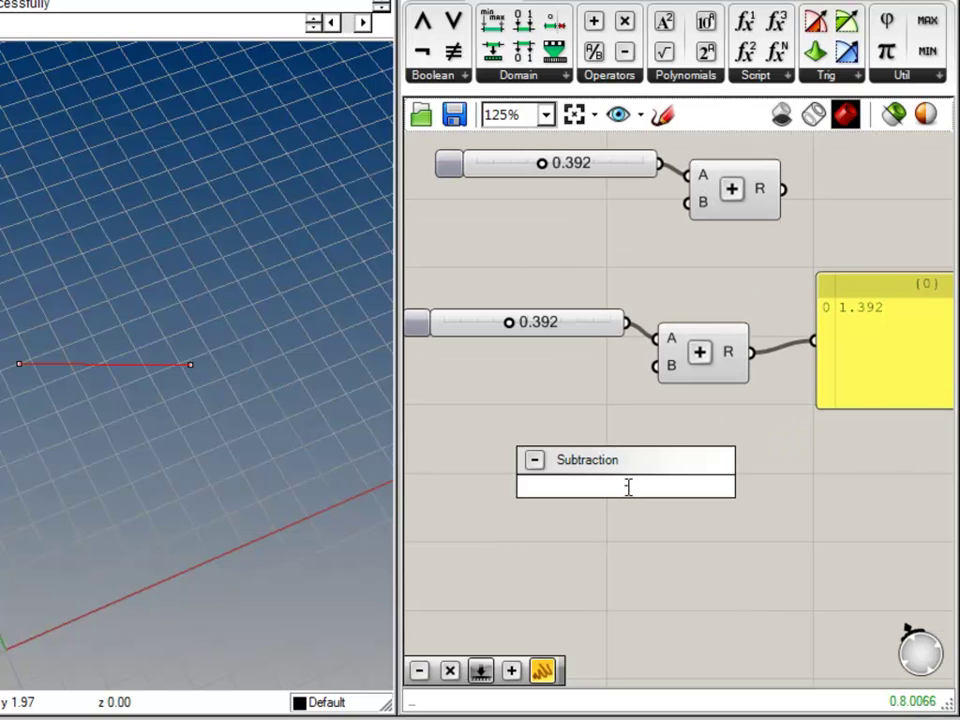
pyautogui.press('Return')
pyautogui.moveTo(628, 495); pyautogui.dragTo(708, 515)
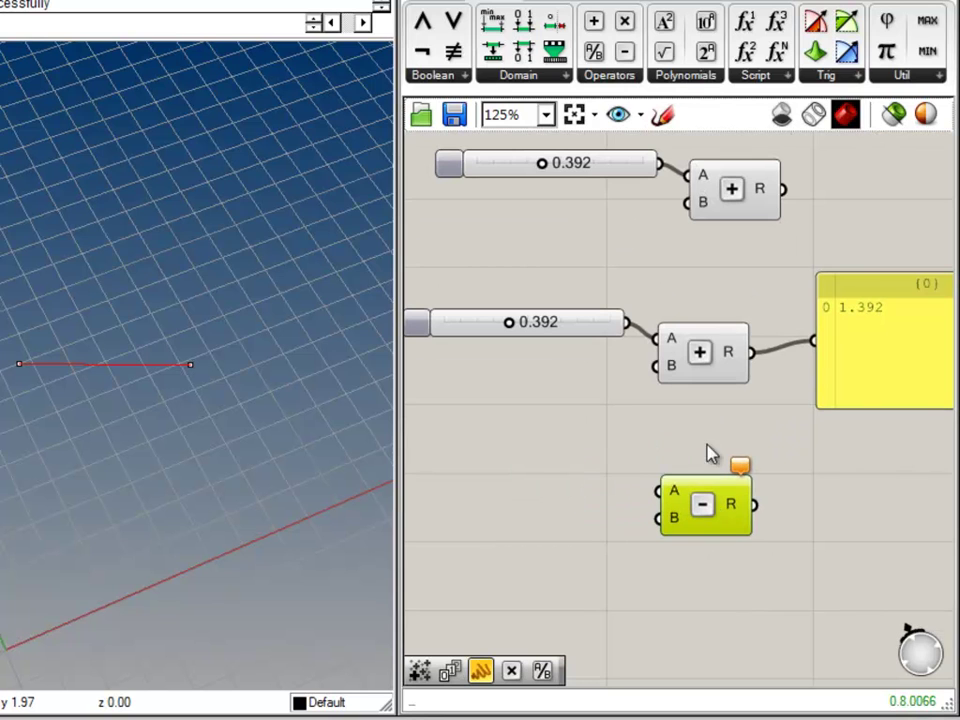
pyautogui.moveTo(627, 323); pyautogui.dragTo(665, 493)
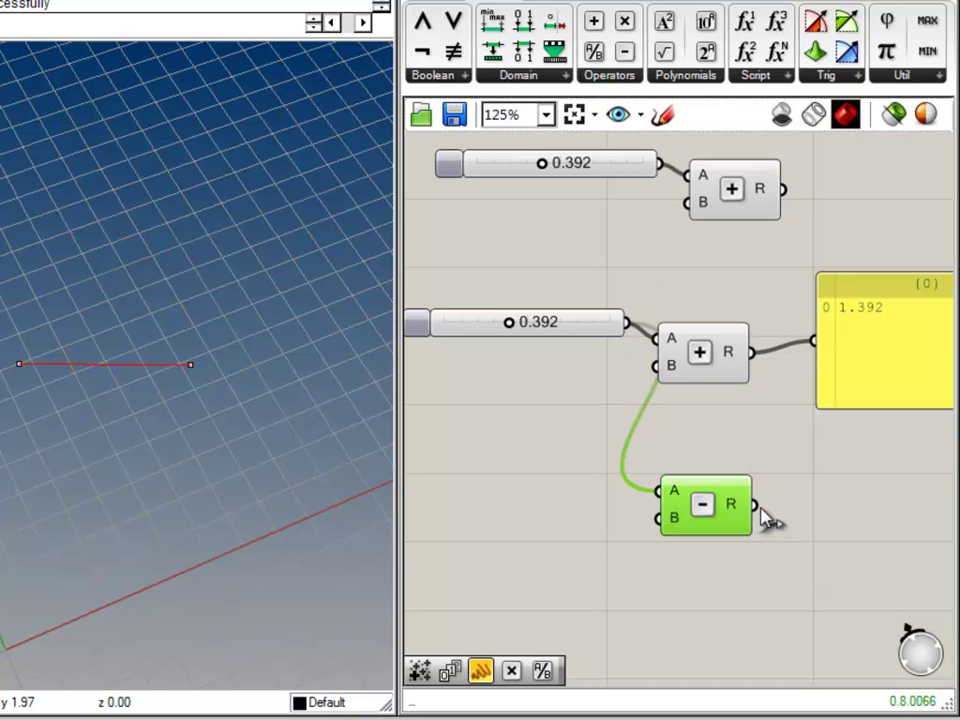
# Step: Duplicate the panel for the Subtraction's result and move the slider down between the Addition and Subtraction components
pyautogui.keyDown('alt'); pyautogui.moveTo(836, 365); pyautogui.dragTo(756, 506); pyautogui.keyUp('alt')
pyautogui.click(755, 593)
pyautogui.moveTo(755, 593); pyautogui.dragTo(626, 628, button='right')
pyautogui.moveTo(516, 519); pyautogui.dragTo(706, 479, button='right')
pyautogui.moveTo(482, 318); pyautogui.dragTo(463, 418)
pyautogui.click(681, 544)
# Step: Place a Multiplication component below the Subtraction and check the locally defined value of its B input
pyautogui.moveTo(681, 544); pyautogui.dragTo(580, 436, button='right')
pyautogui.doubleClick(588, 512)
pyautogui.write('*')
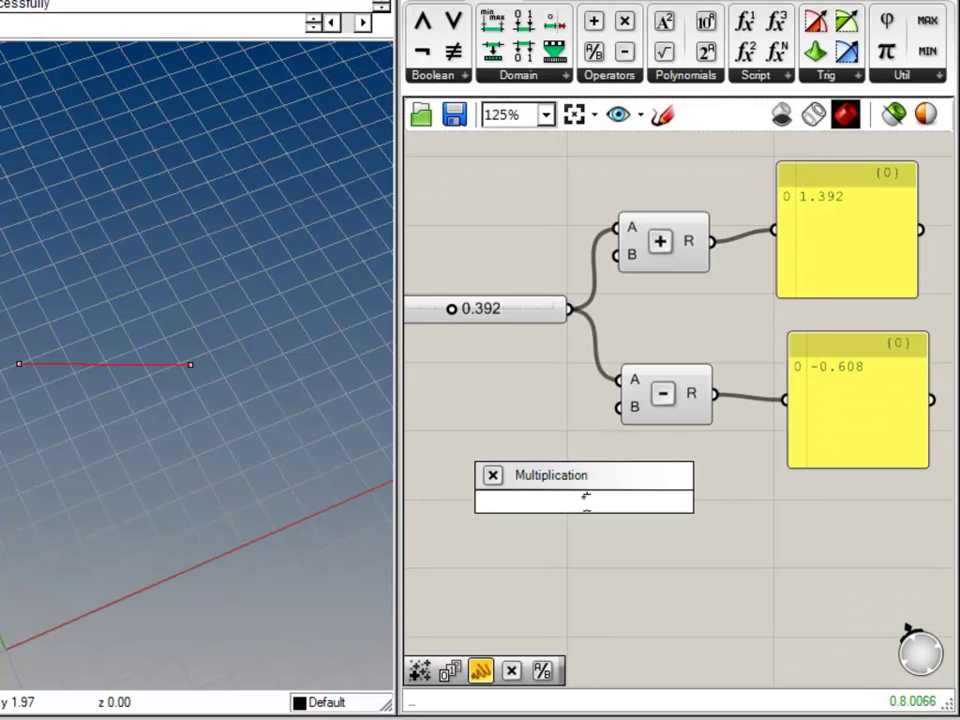
pyautogui.press('Return')
pyautogui.moveTo(589, 504); pyautogui.dragTo(677, 523)
pyautogui.click(634, 599)
pyautogui.moveTo(632, 543)
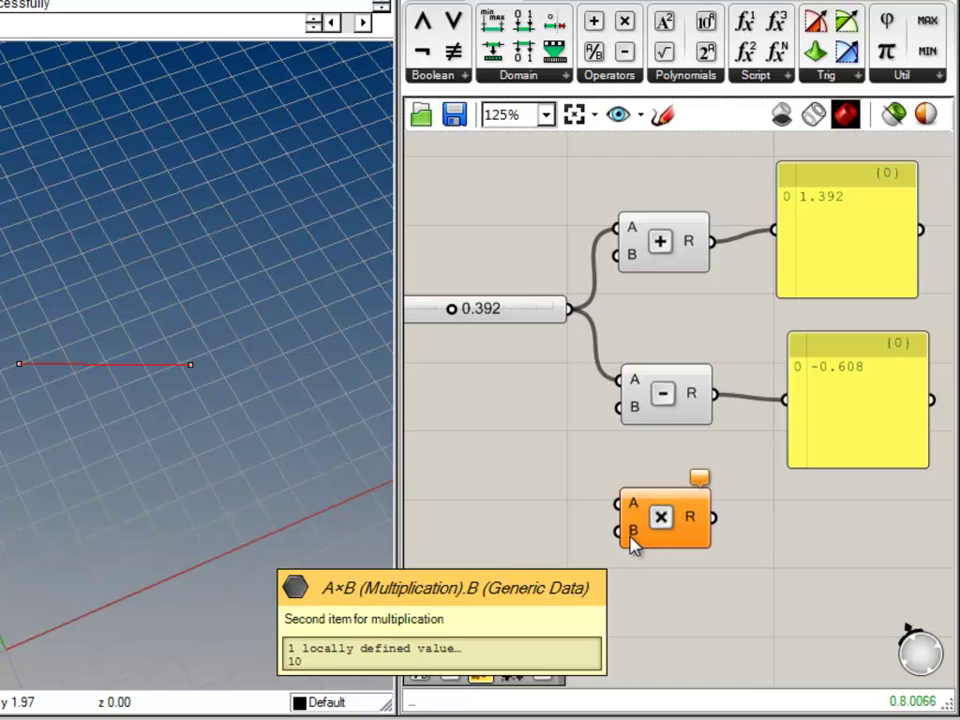
# Step: Delete all three panels from the canvas
pyautogui.moveTo(748, 476); pyautogui.dragTo(658, 486, button='right')
pyautogui.scroll(-5, 658, 487)
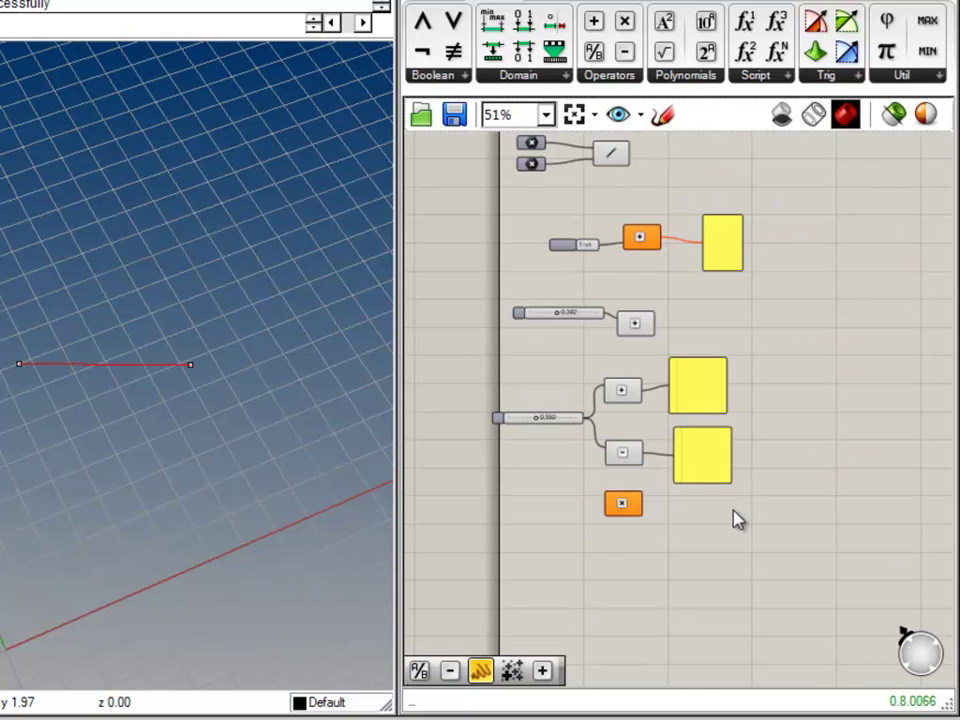
pyautogui.moveTo(775, 490); pyautogui.dragTo(688, 197)
pyautogui.press('Delete')
pyautogui.moveTo(692, 324); pyautogui.dragTo(650, 383, button='right')
pyautogui.moveTo(614, 628); pyautogui.dragTo(594, 594)
# Step: Move the Multiplication beyond the lower Addition and Subtraction, wiring the Addition's result into A and the Subtraction's into B
pyautogui.scroll(8, 632, 536)
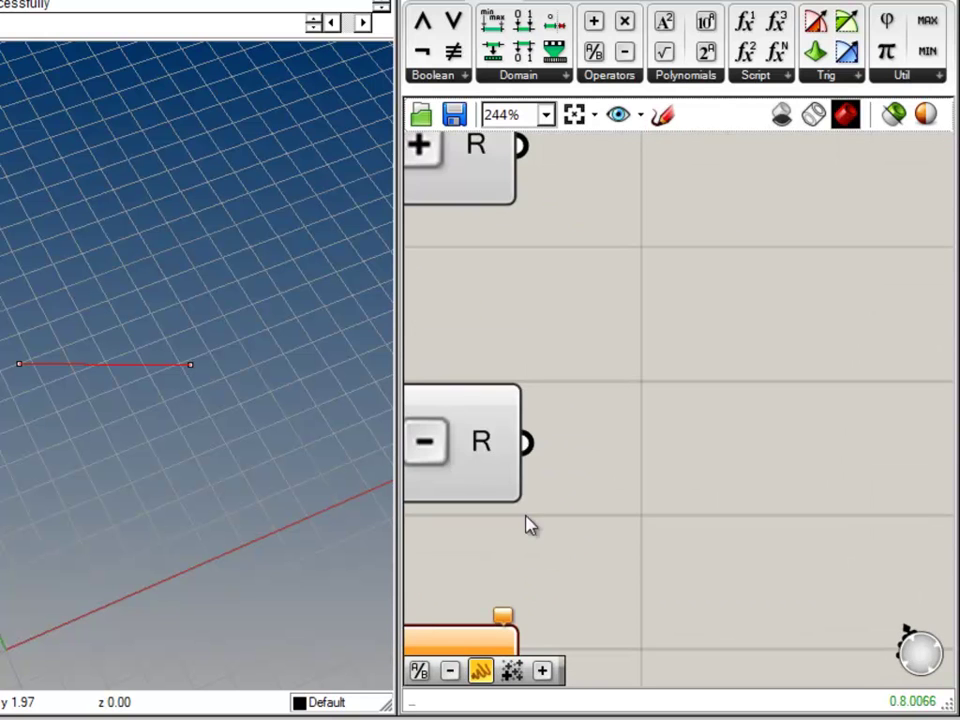
pyautogui.scroll(-5, 499, 444)
pyautogui.moveTo(467, 536); pyautogui.dragTo(522, 453)
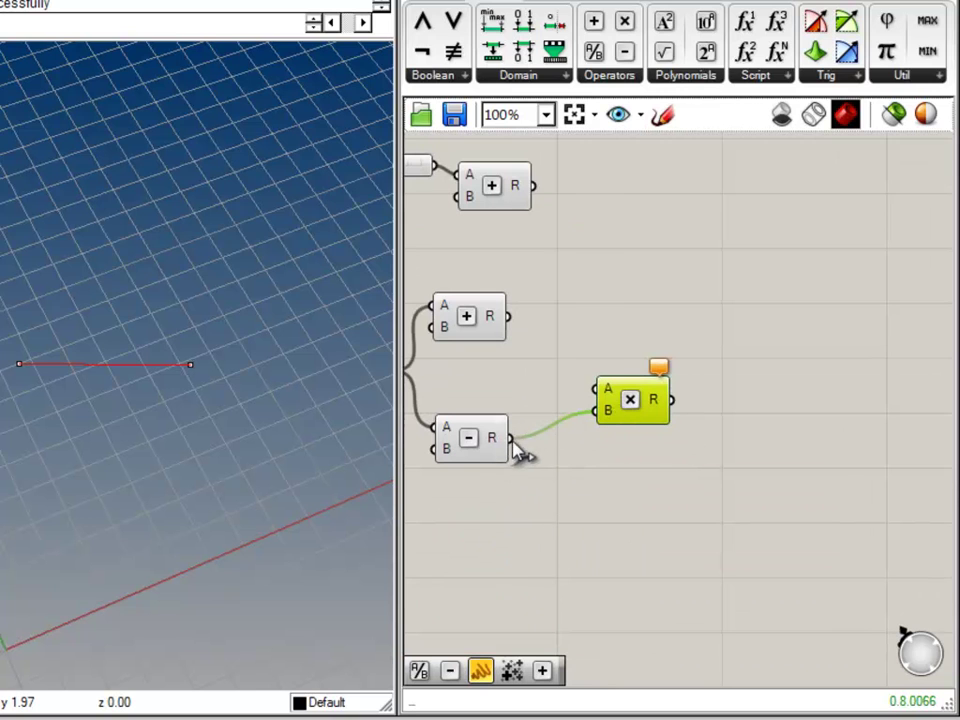
pyautogui.moveTo(598, 393); pyautogui.dragTo(512, 319)
pyautogui.moveTo(628, 396); pyautogui.dragTo(602, 390)
pyautogui.click(617, 483)
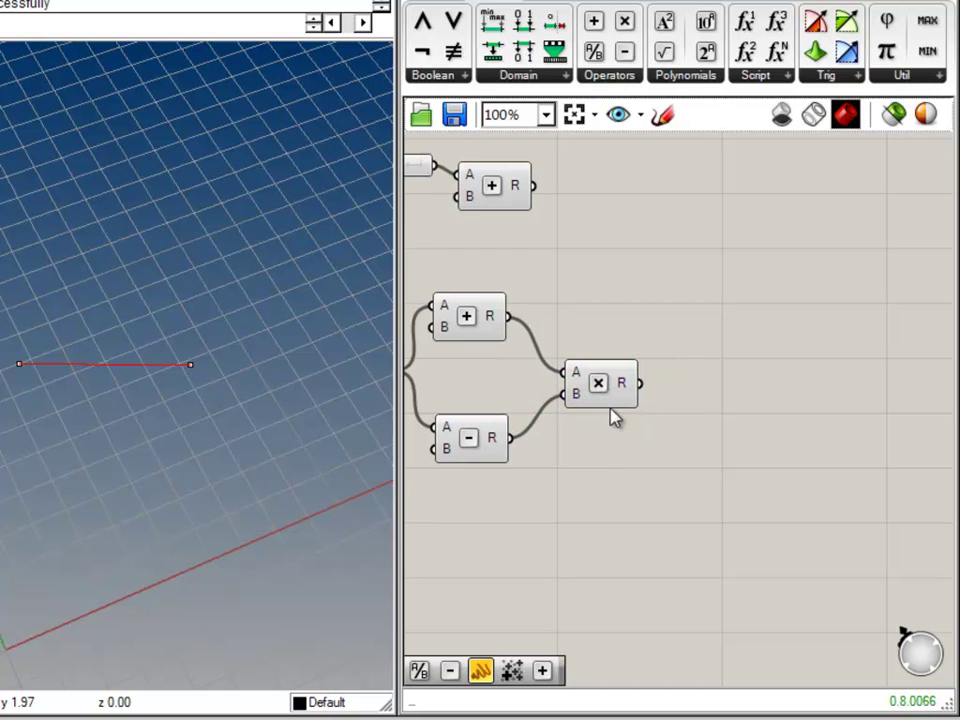
pyautogui.moveTo(597, 390); pyautogui.dragTo(582, 386)
pyautogui.click(612, 450)
# Step: Add a second Multiplication fed by the upper slider-driven Addition's result in A and the first Multiplication's result in B
pyautogui.moveTo(571, 447); pyautogui.dragTo(540, 527, button='right')
pyautogui.moveTo(561, 471); pyautogui.dragTo(593, 461)
pyautogui.moveTo(630, 417); pyautogui.dragTo(503, 266)
pyautogui.click(684, 301)
pyautogui.moveTo(665, 429); pyautogui.dragTo(647, 363)
pyautogui.click(676, 432)
# Step: Move the first Multiplication slightly up and to the right, and the second Multiplication slightly up, to tidy the wires
pyautogui.scroll(-3, 488, 458)
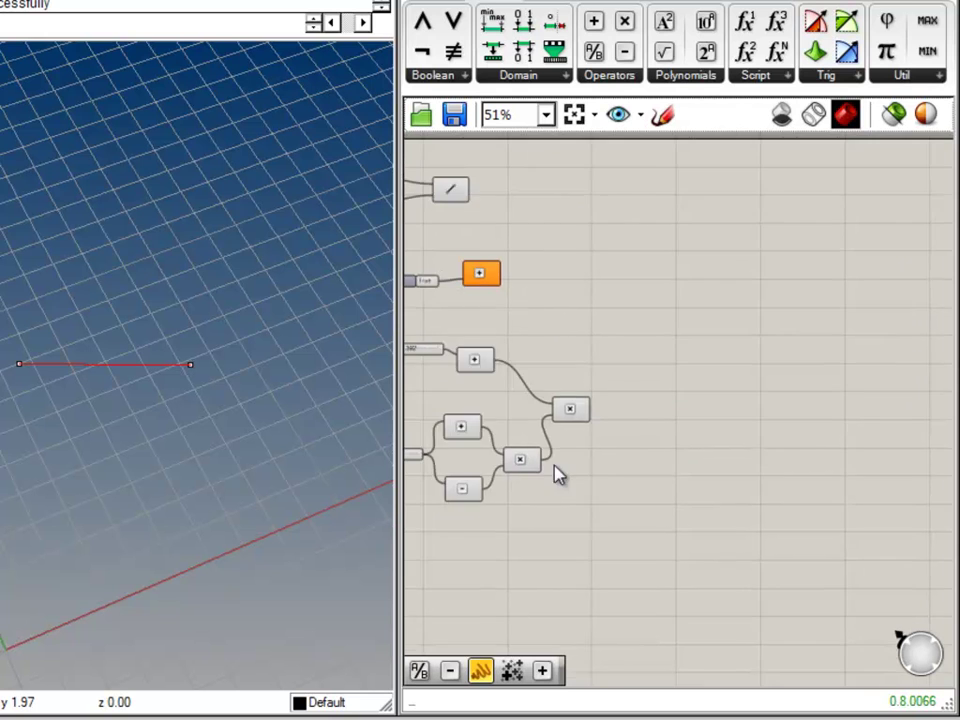
pyautogui.moveTo(555, 466); pyautogui.dragTo(599, 507, button='right')
pyautogui.scroll(5, 540, 500)
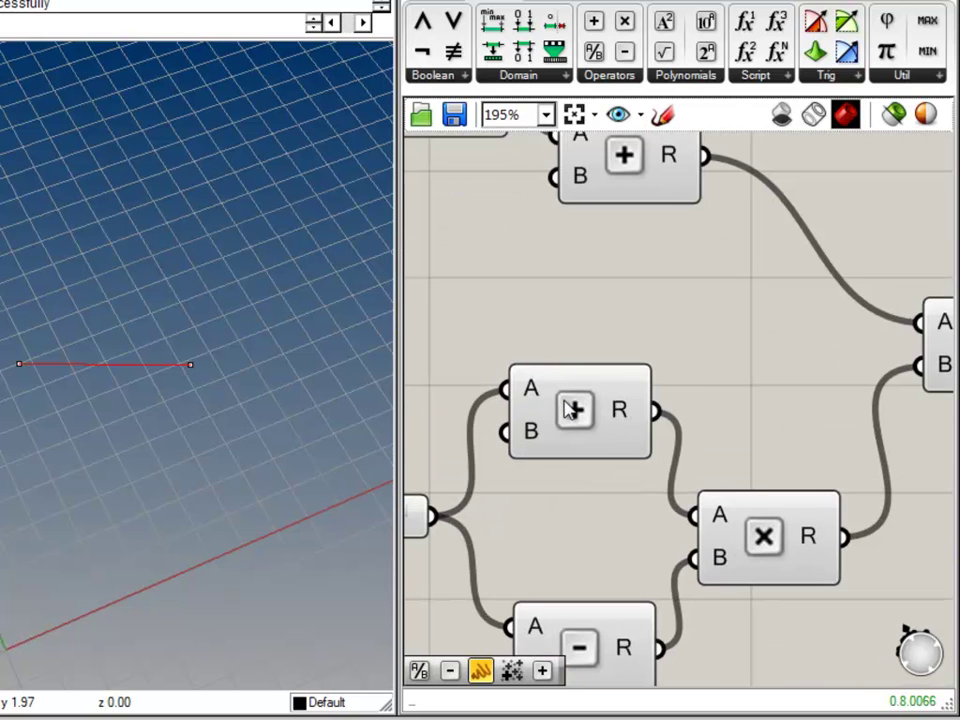
pyautogui.scroll(-2, 622, 542)
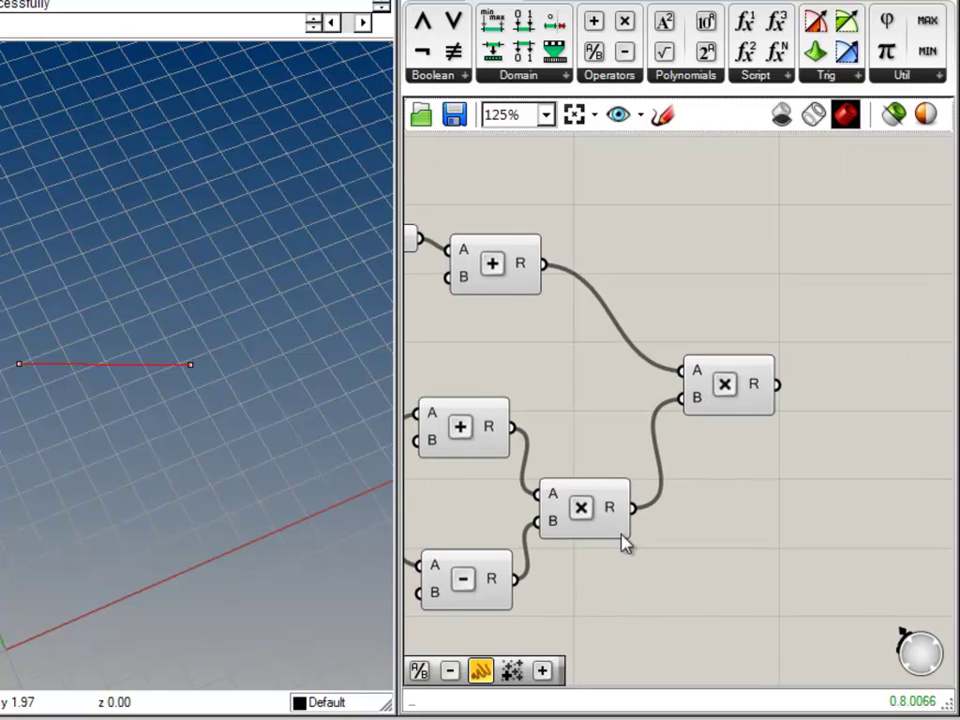
pyautogui.moveTo(583, 517); pyautogui.dragTo(595, 494)
pyautogui.click(637, 430)
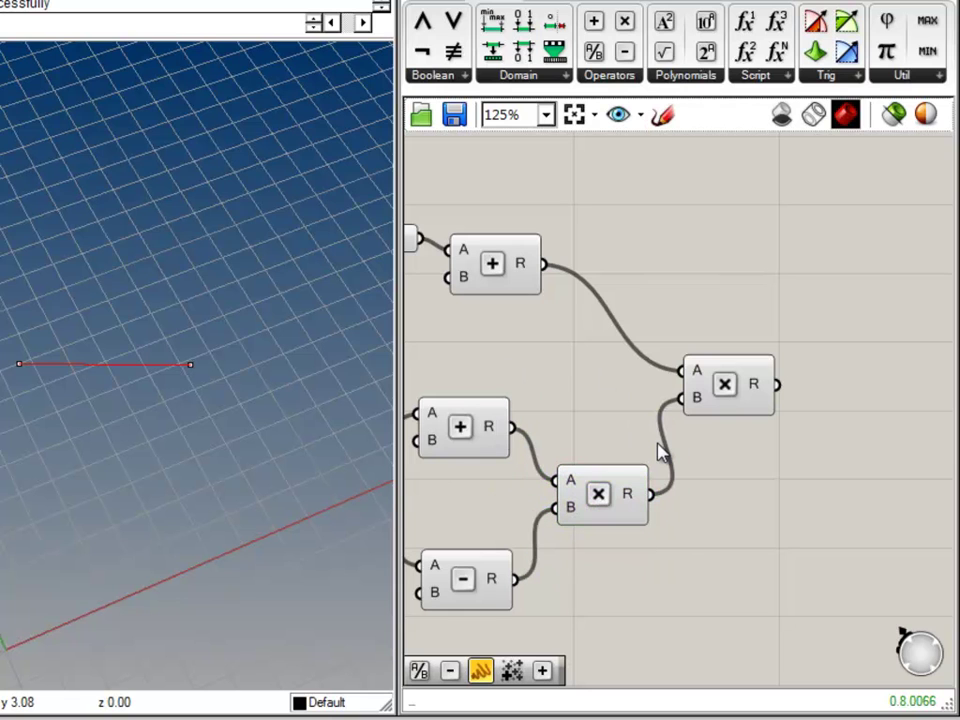
pyautogui.moveTo(726, 406); pyautogui.dragTo(726, 375)
pyautogui.click(754, 464)
pyautogui.click(761, 482)
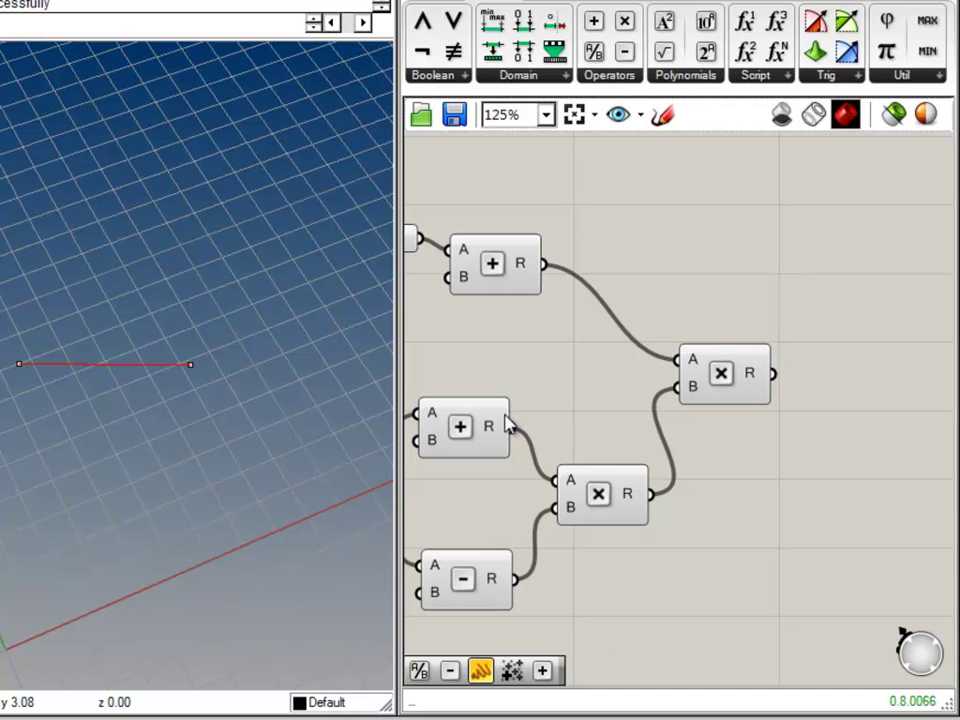
pyautogui.scroll(-3, 560, 366)
pyautogui.scroll(-2, 560, 362)
pyautogui.moveTo(594, 374); pyautogui.dragTo(754, 422, button='right')
pyautogui.scroll(2, 549, 501)
pyautogui.moveTo(720, 348); pyautogui.dragTo(649, 423, button='right')
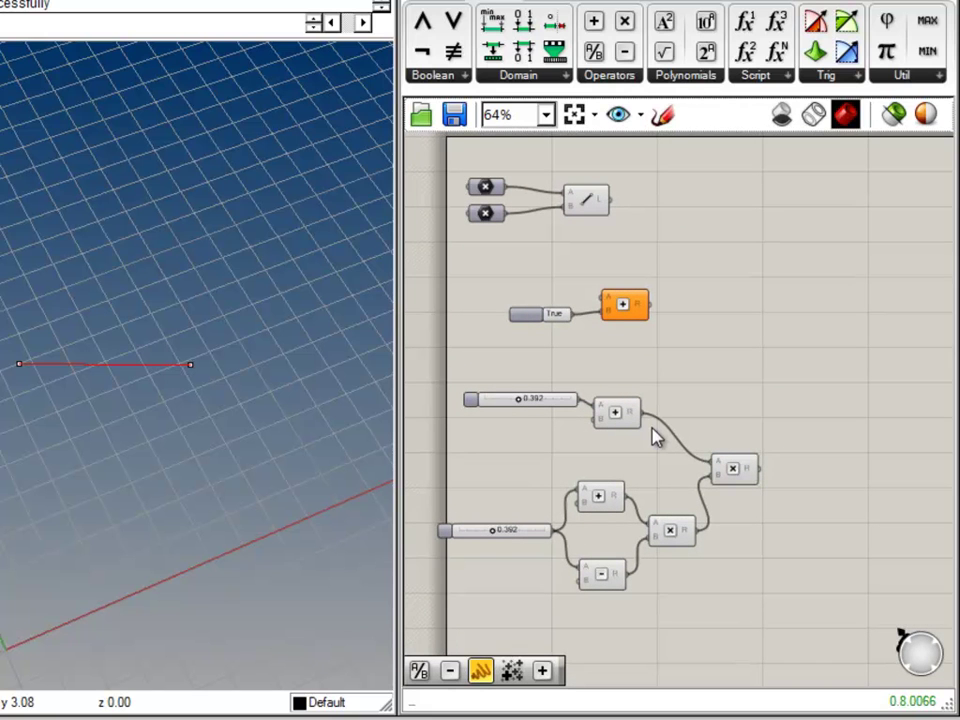